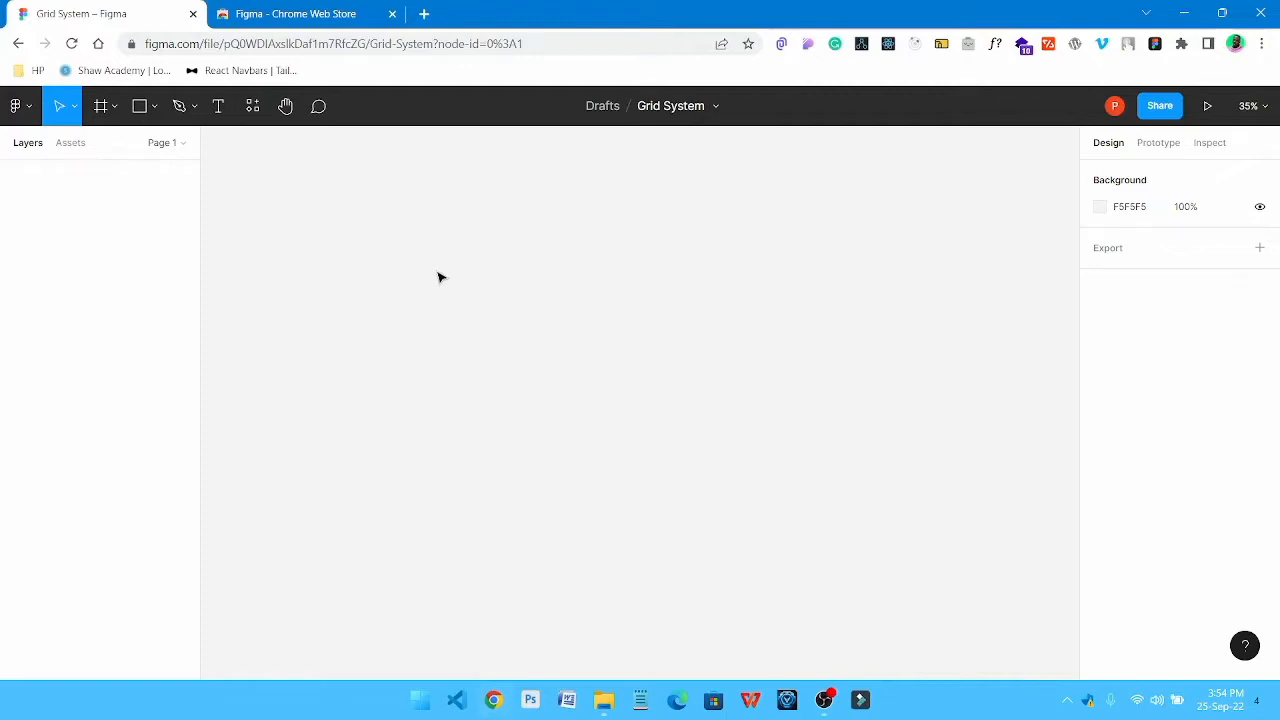
Create a frame from the Desktop preset at 1440 × 1024 on the empty canvas
key("f")
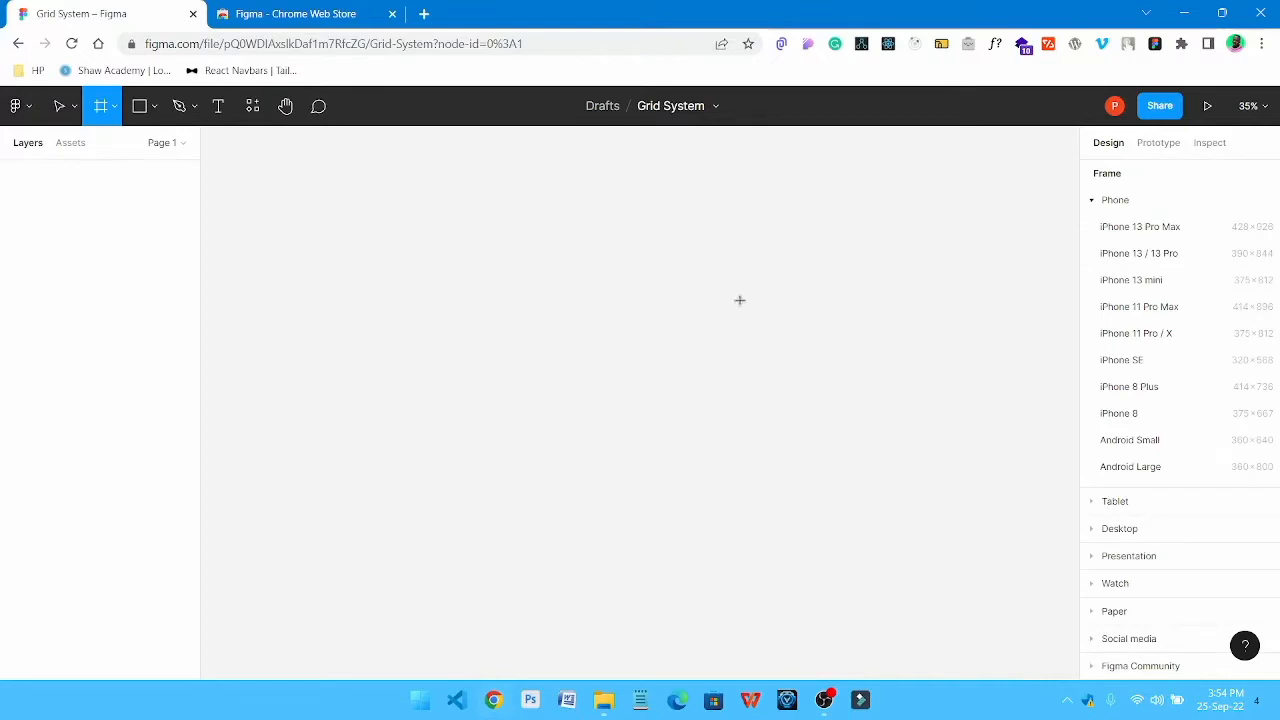
left_click(1096, 203)
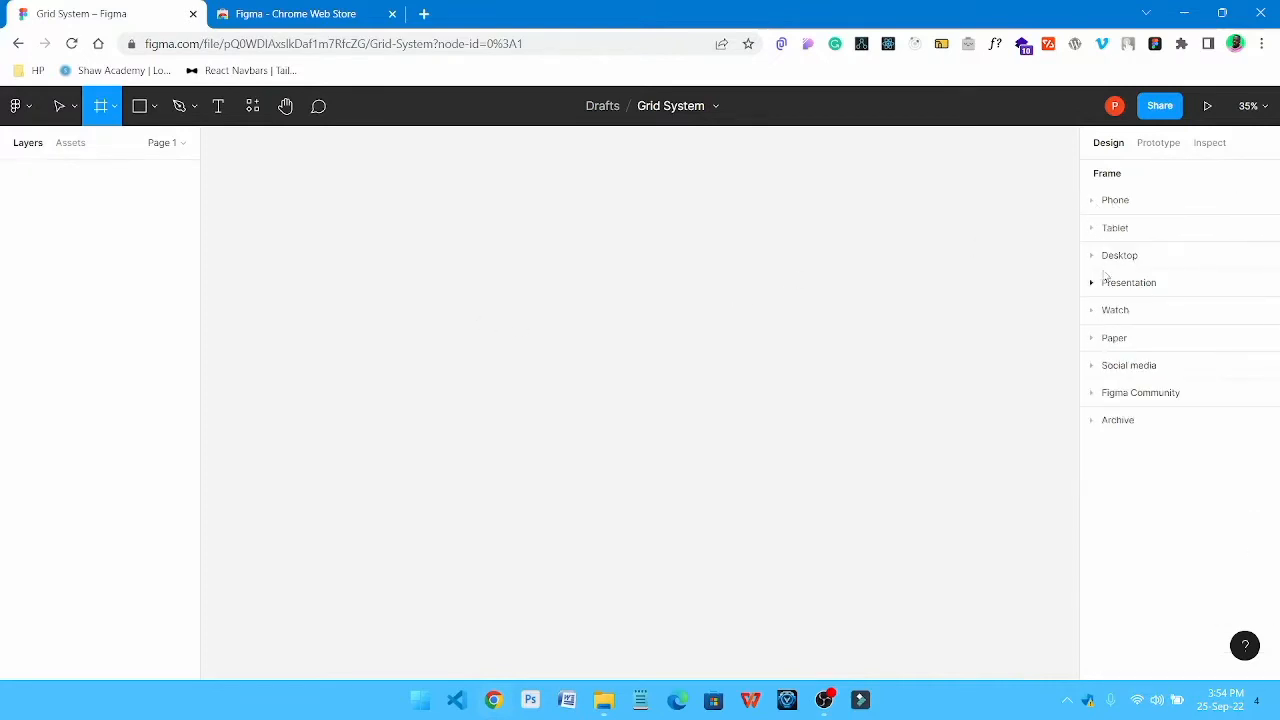
left_click(1097, 258)
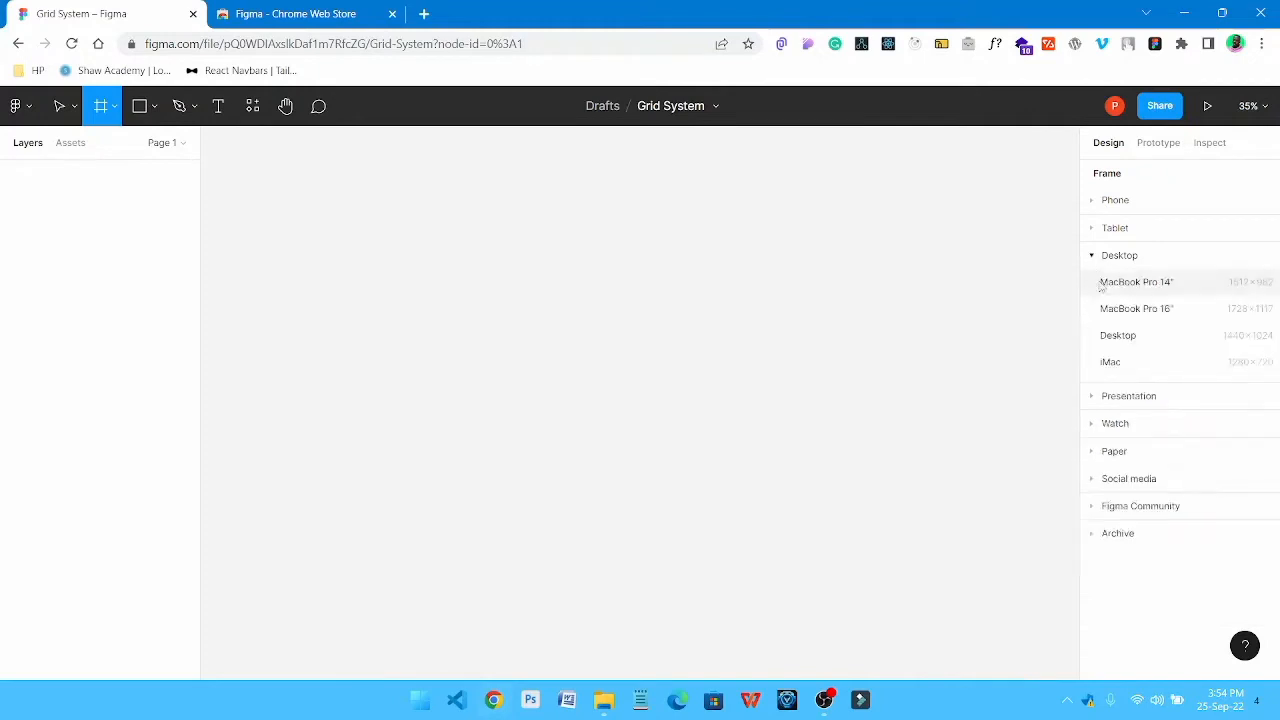
left_click(1120, 336)
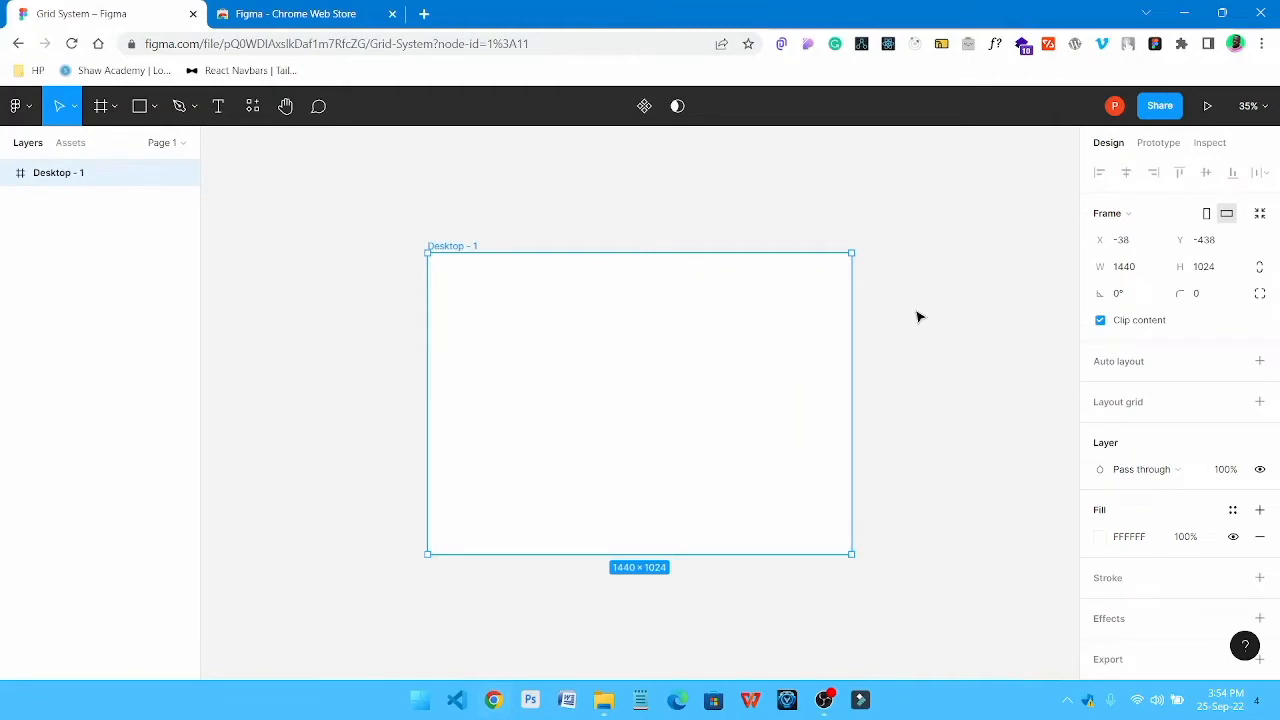
key("shift+1")
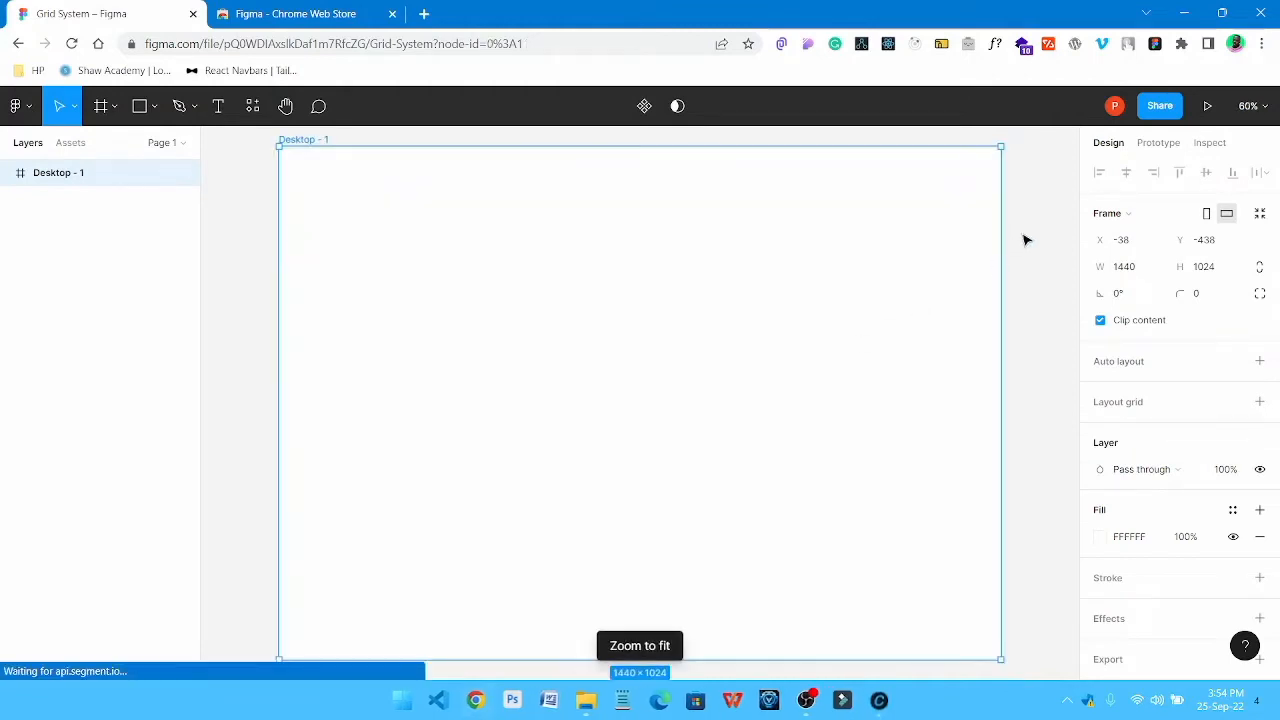
left_click(1023, 237)
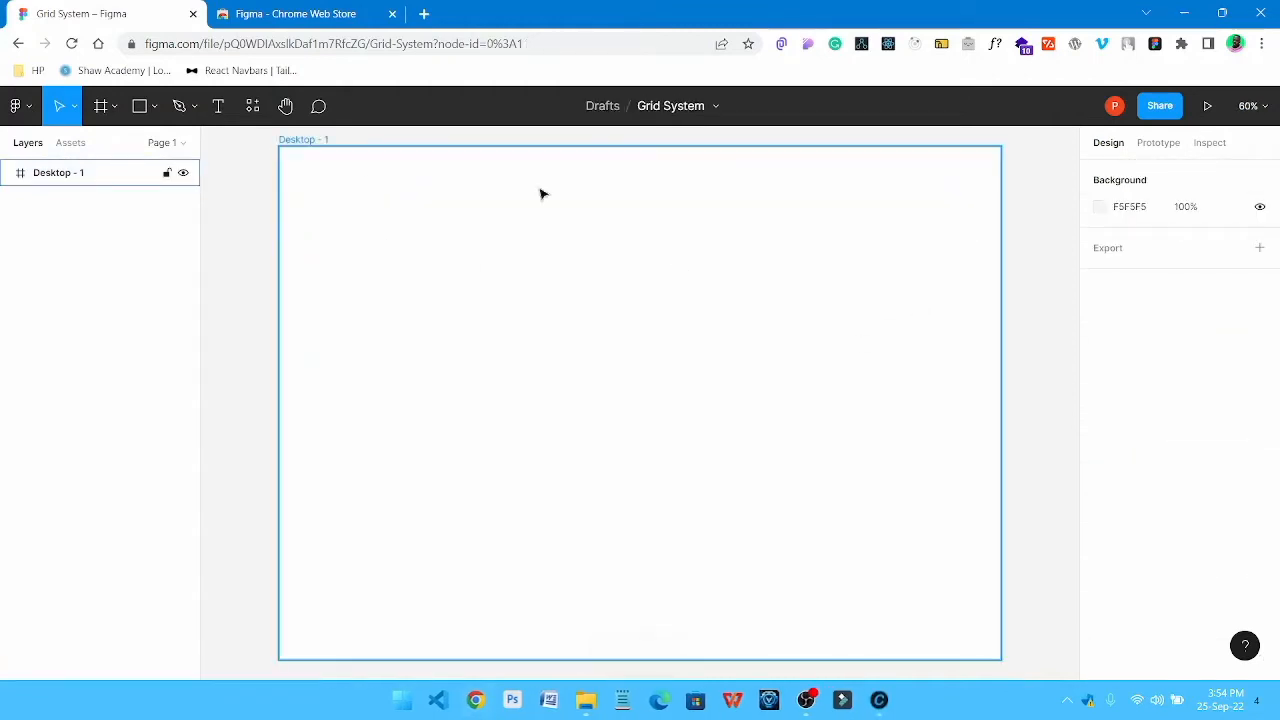
Add a layout grid to the desktop frame and make it a Columns grid with a count of 12
left_click(301, 141)
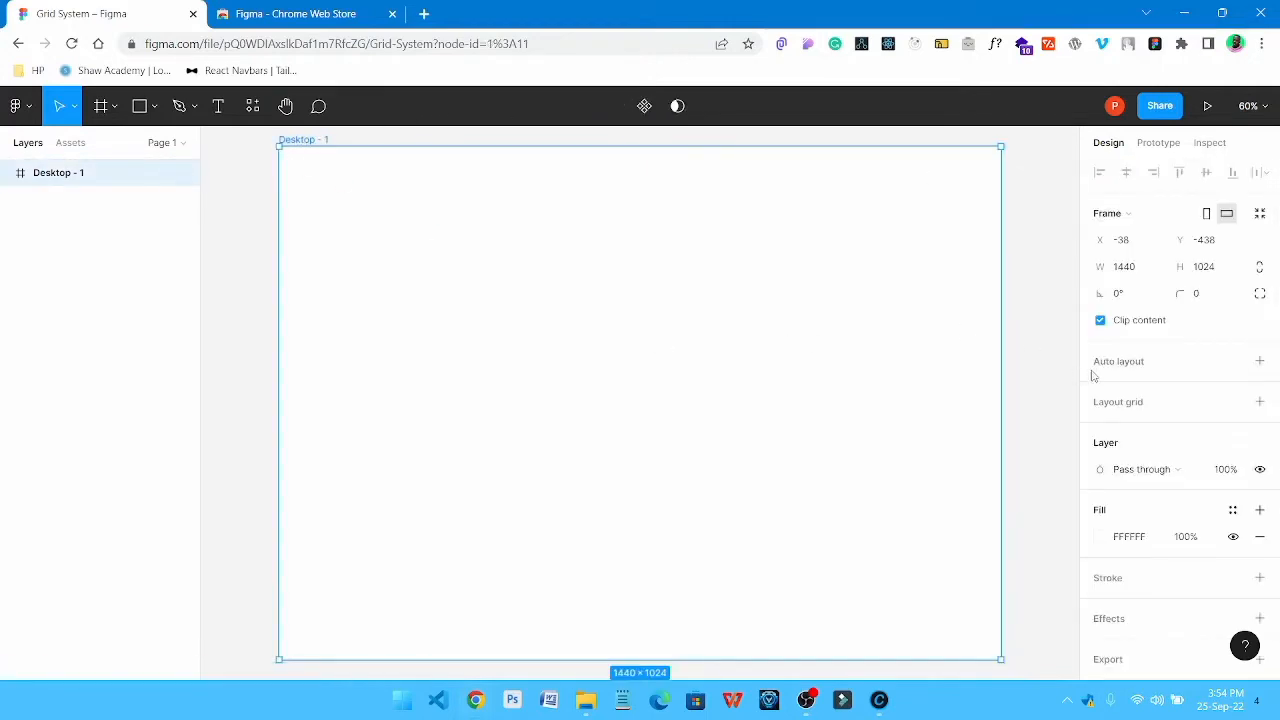
left_click(1261, 402)
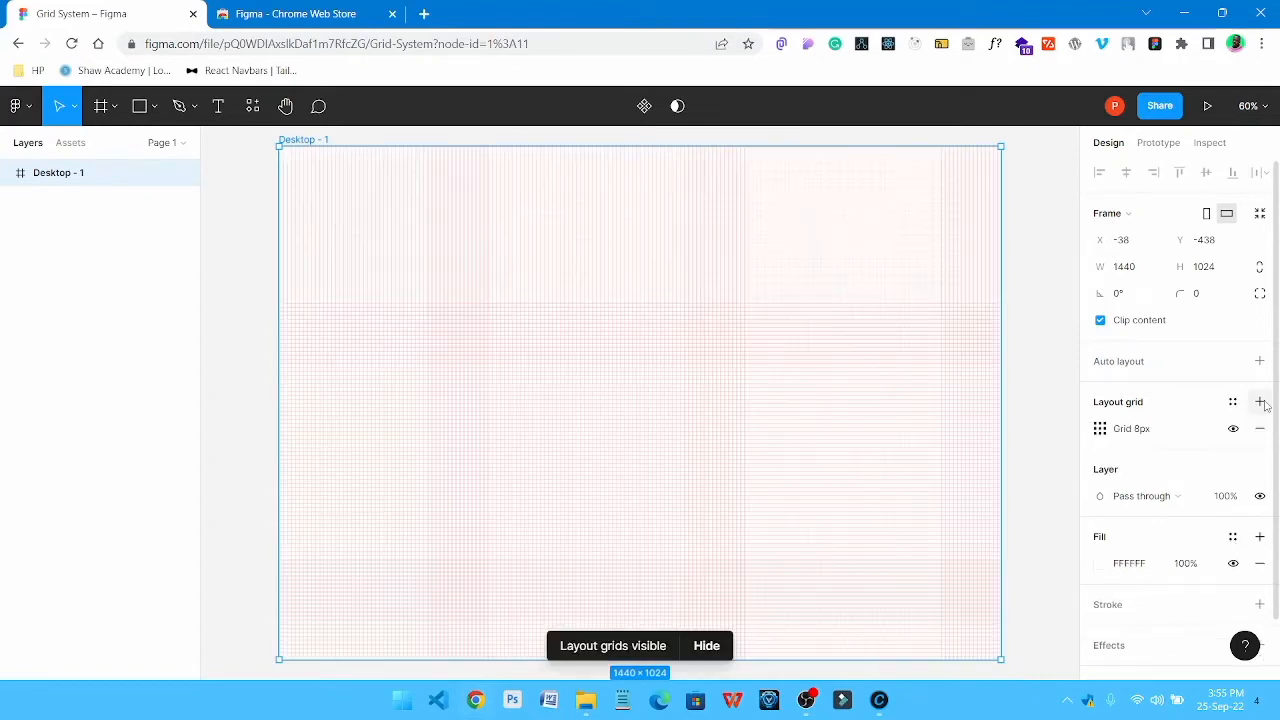
left_click(1101, 440)
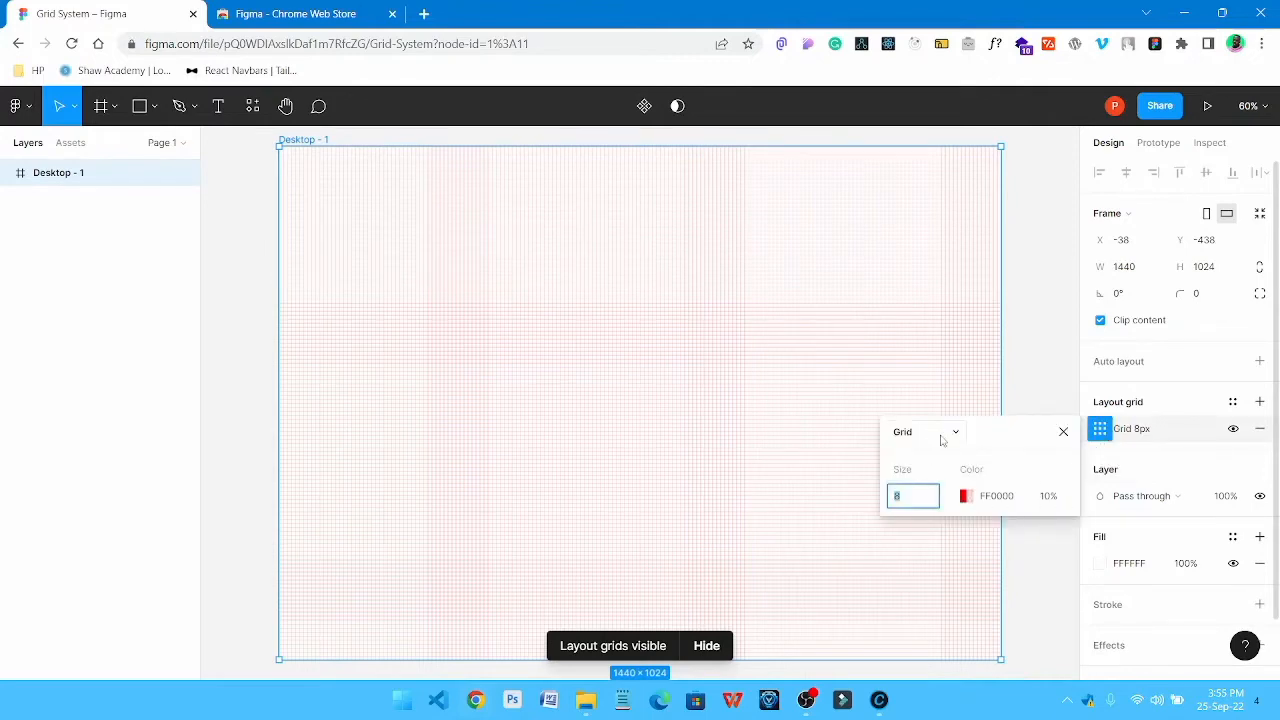
left_click(944, 437)
left_click(943, 455)
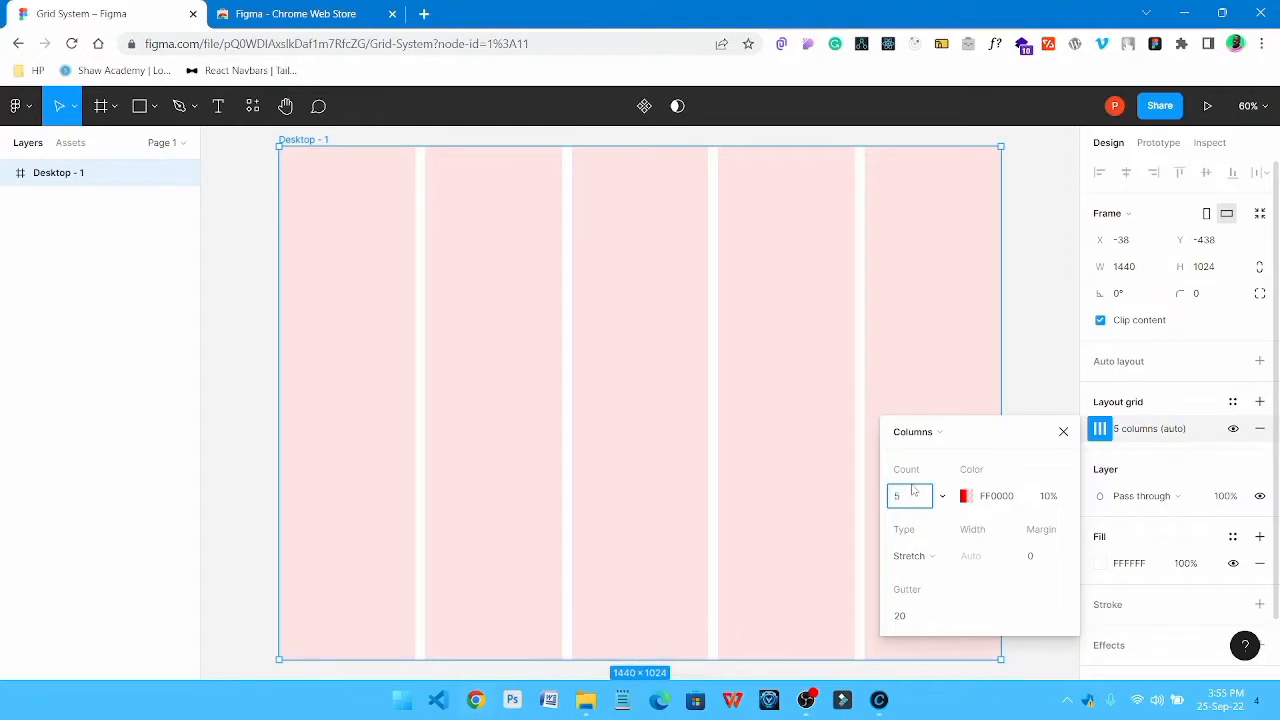
type("12")
Set the column grid's margin to 96 and gutter to 24, with the type as Stretch
left_click(1046, 564)
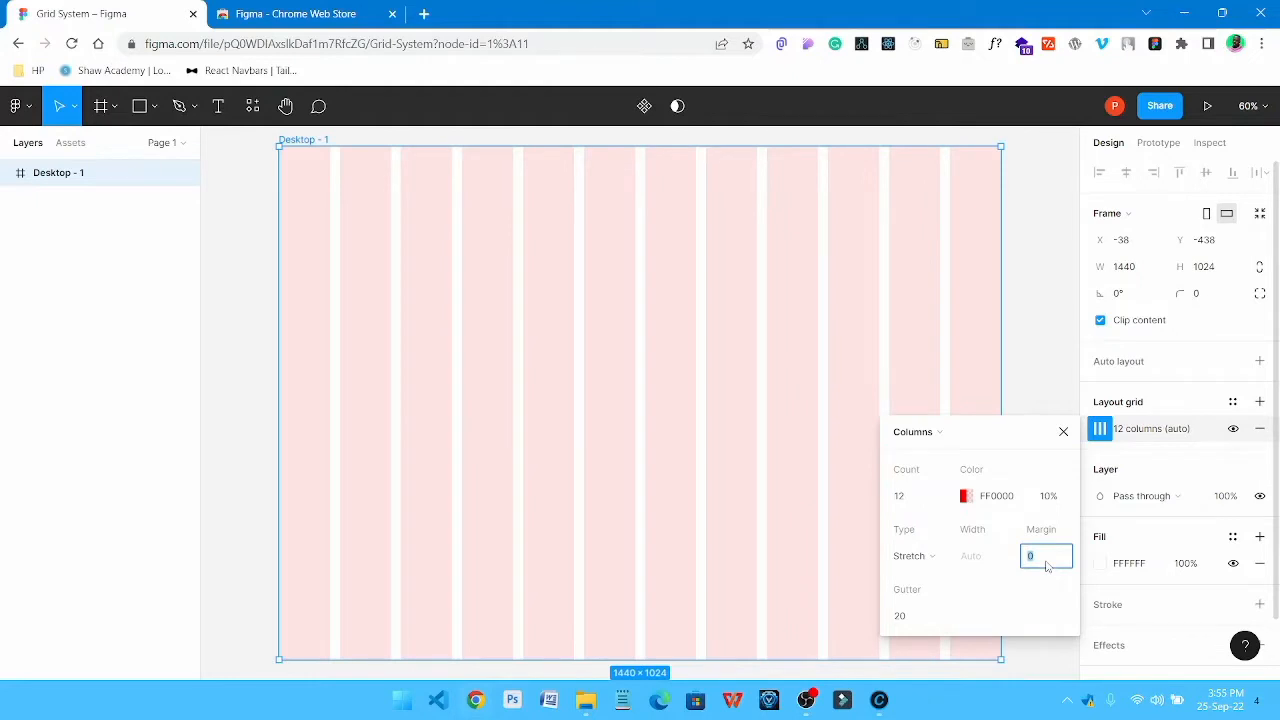
type("96")
left_click(943, 558)
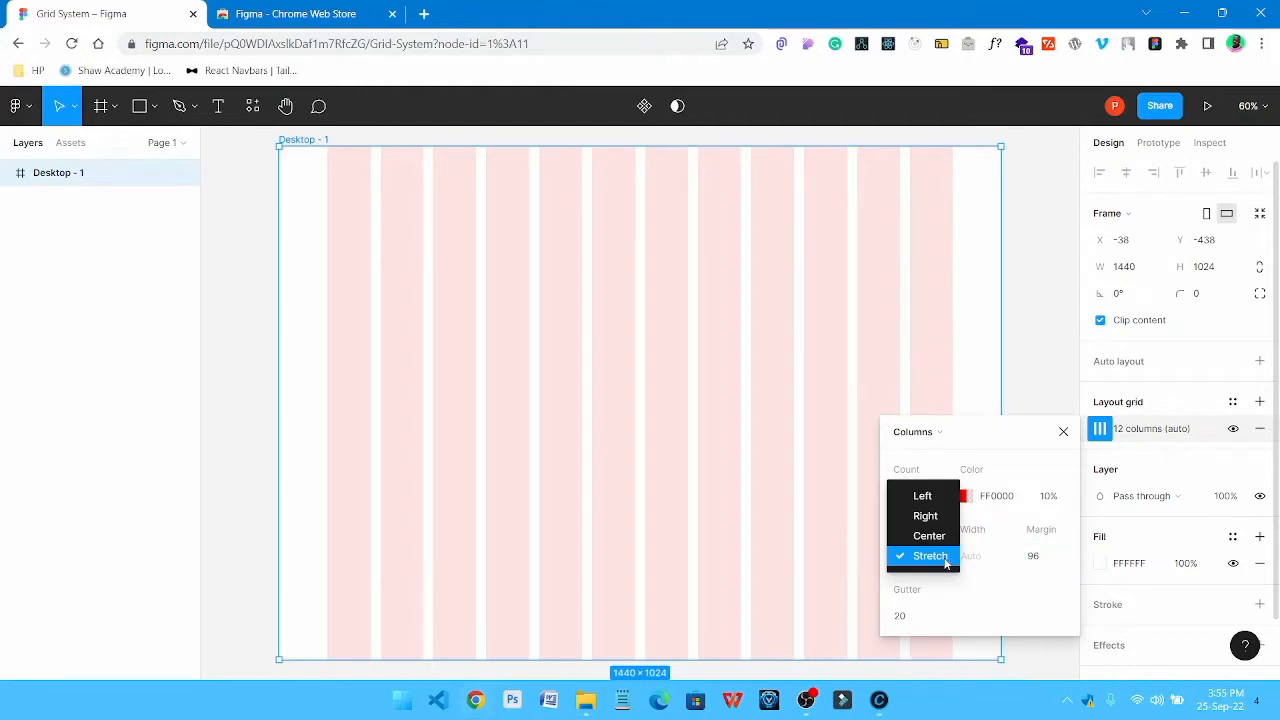
left_click(943, 558)
left_click(905, 615)
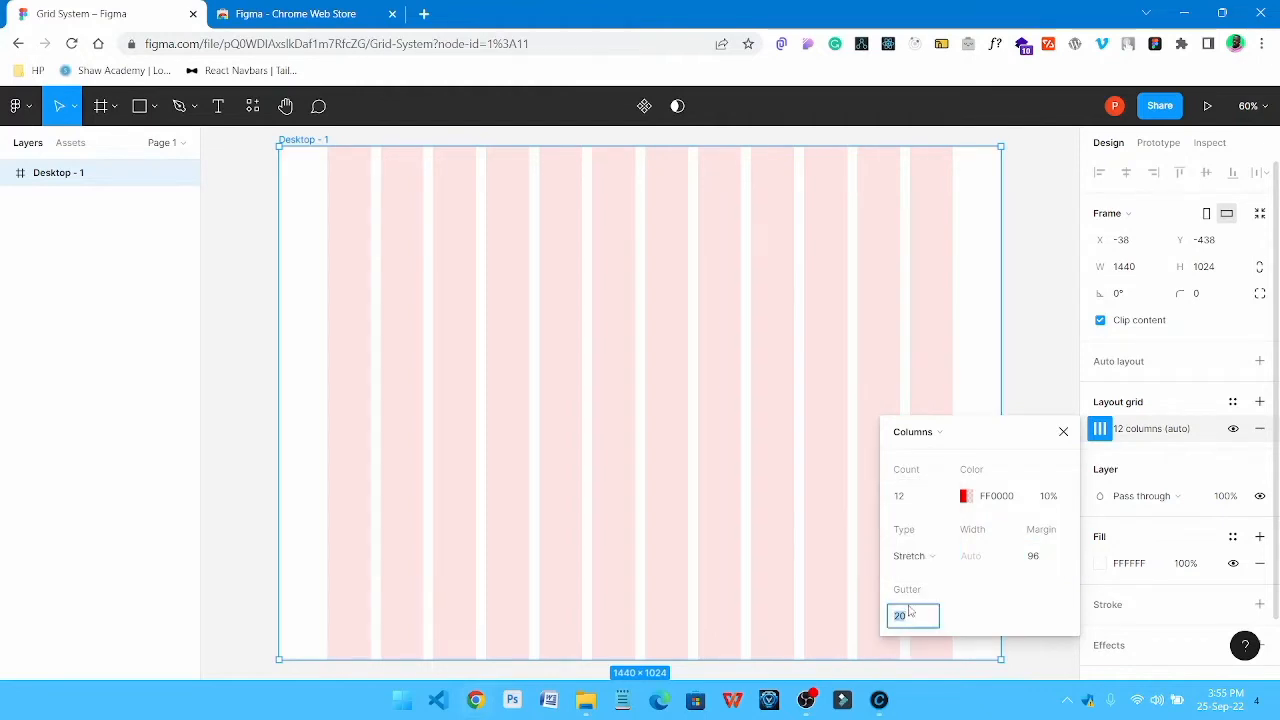
type("24")
key("Return")
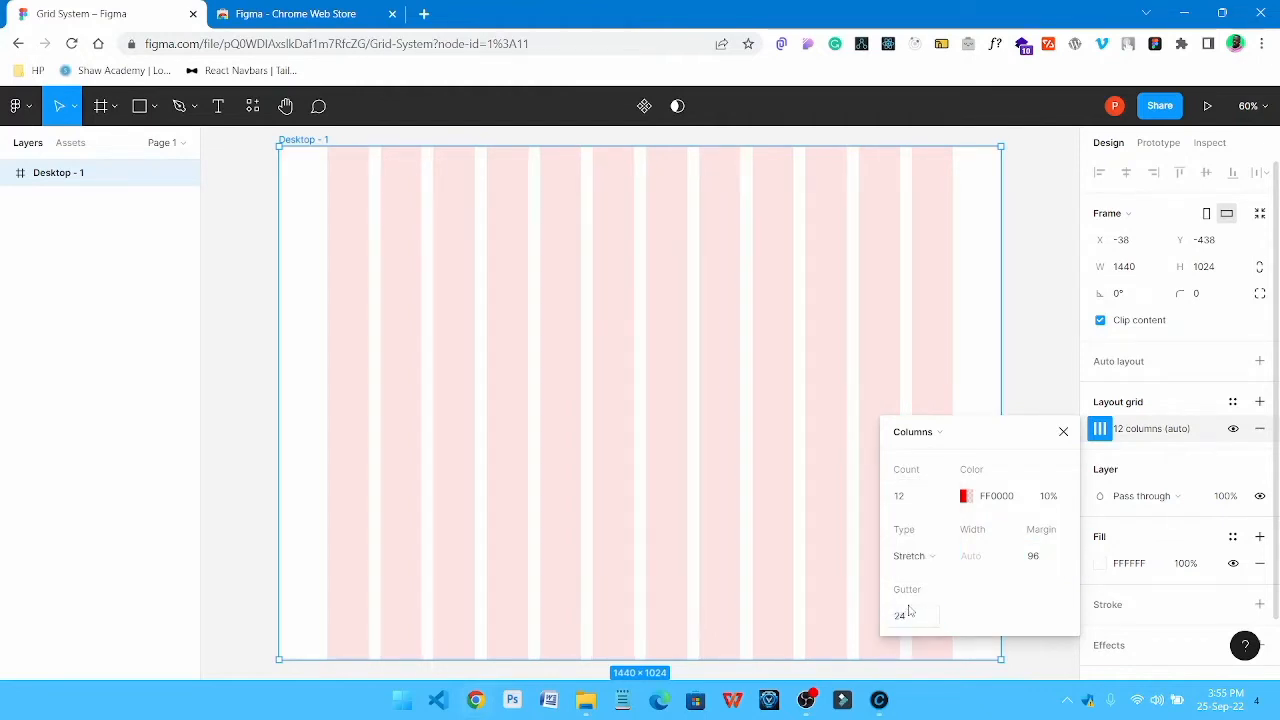
left_click(1035, 290)
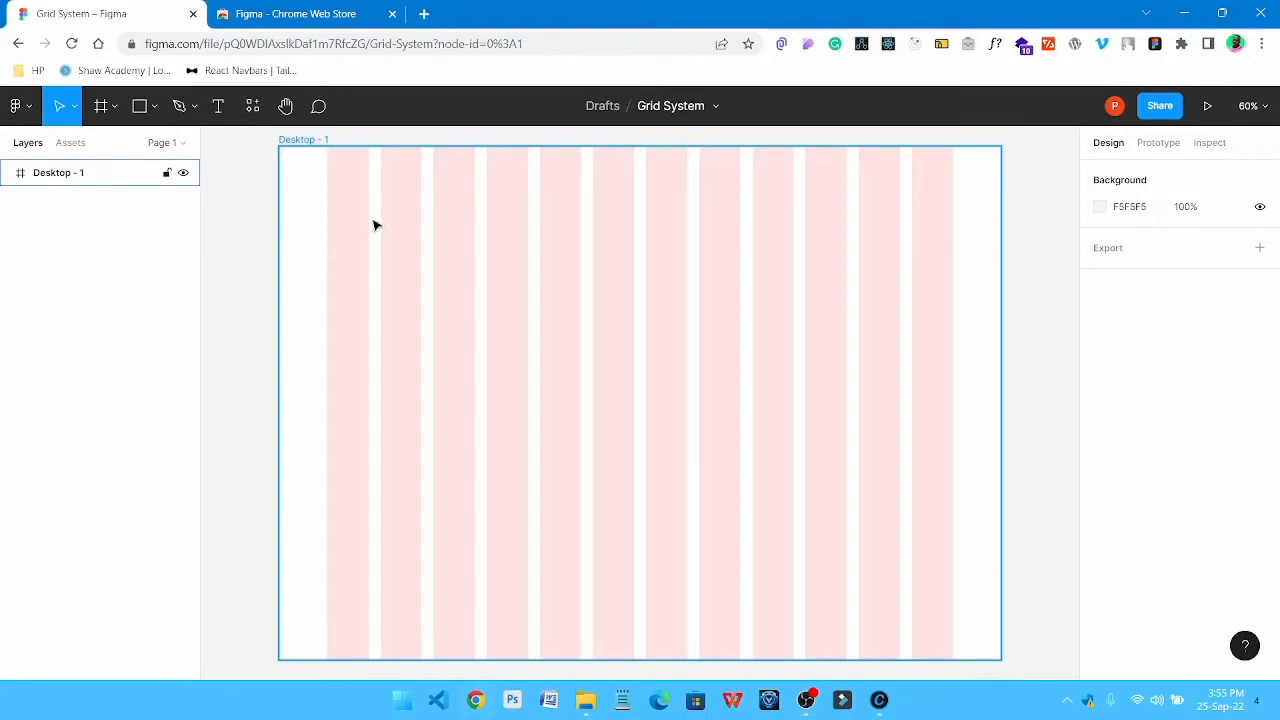
Add a second layout grid to the desktop frame and make it a Rows grid with a count of 1000
left_click(296, 144)
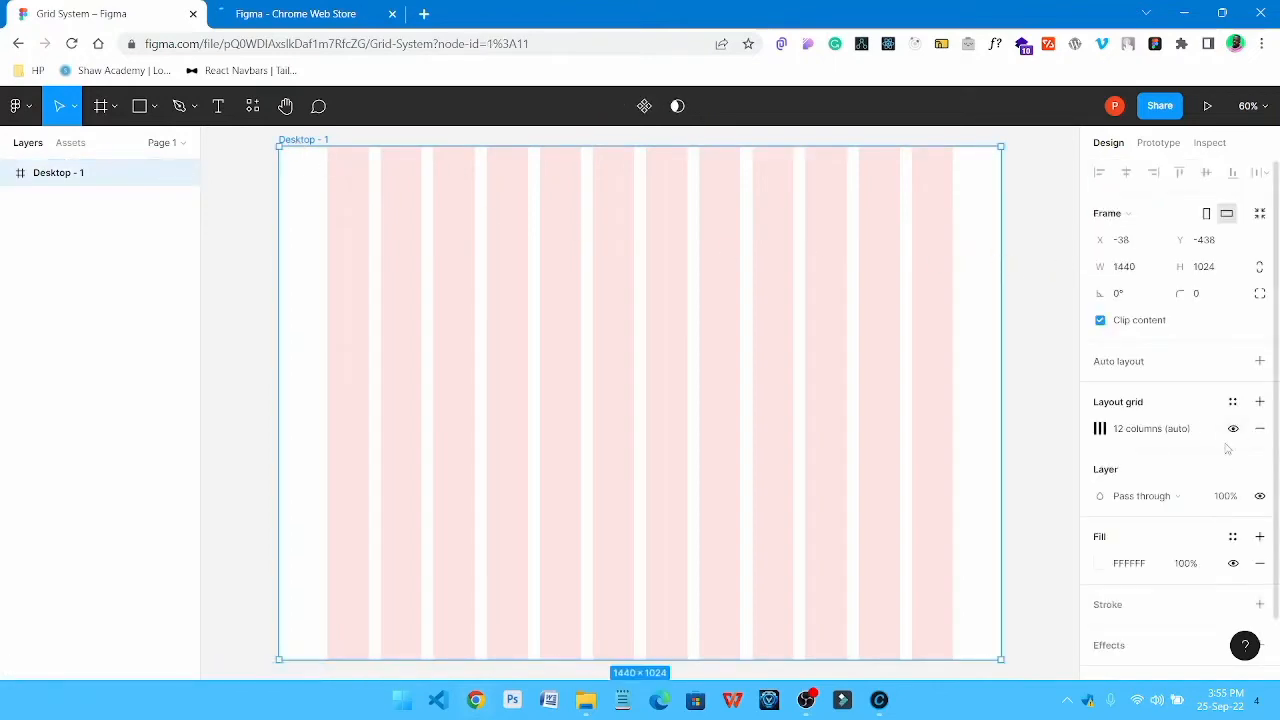
left_click(1260, 402)
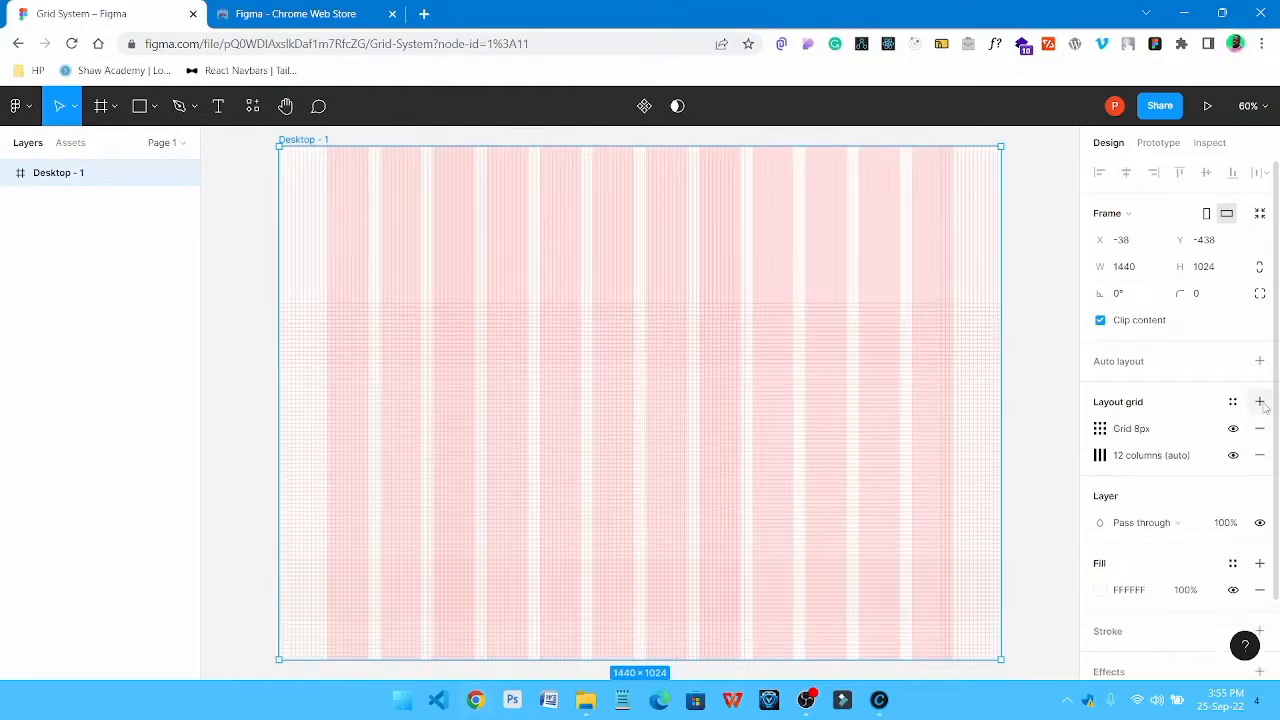
left_click(1100, 429)
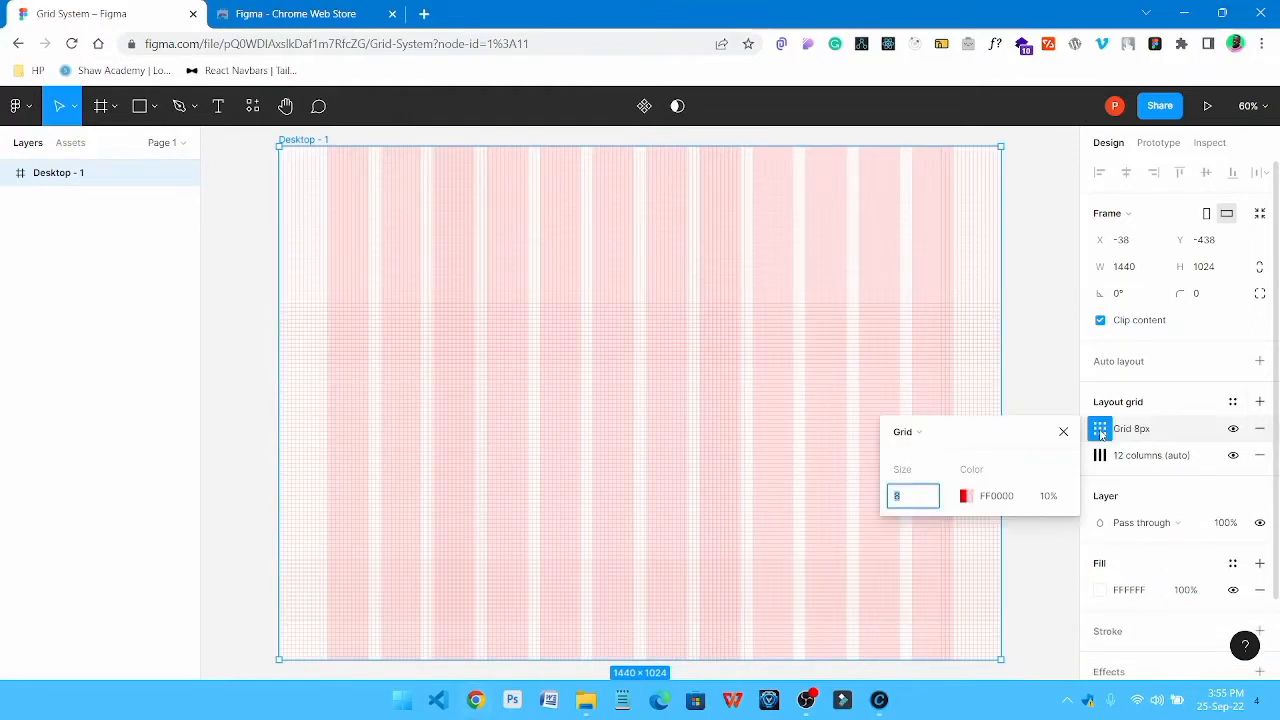
left_click(939, 434)
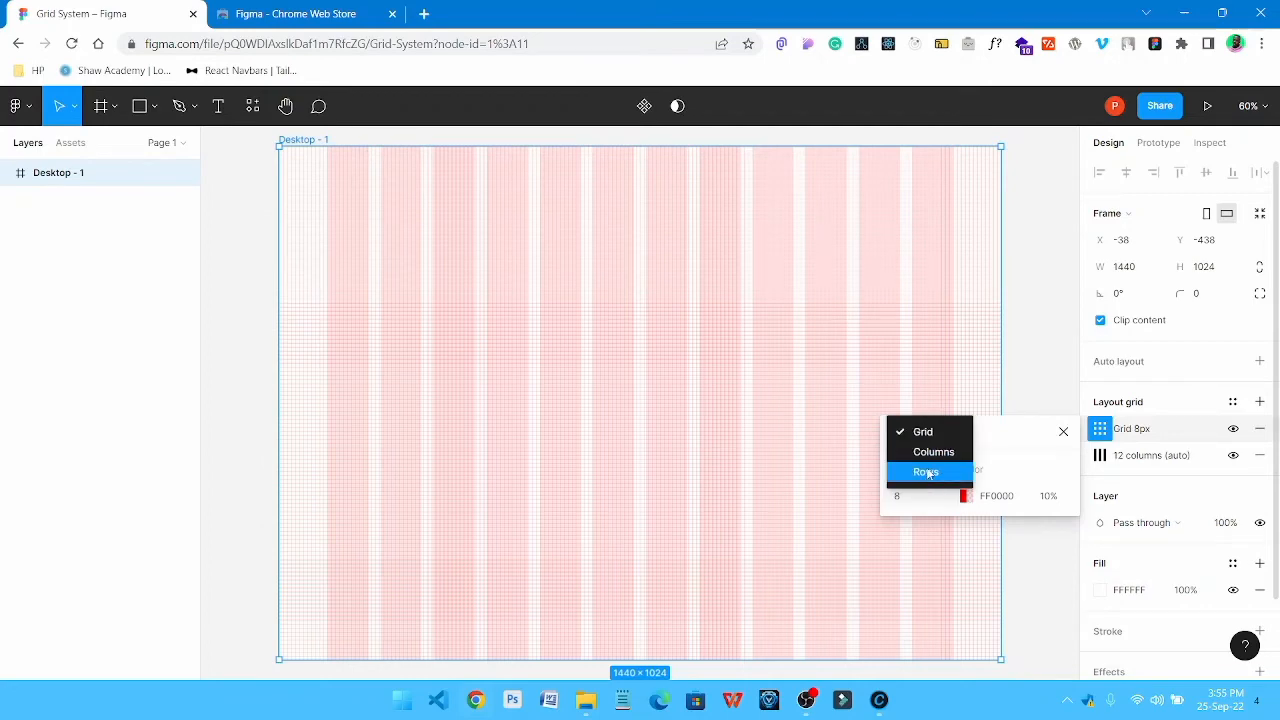
left_click(928, 473)
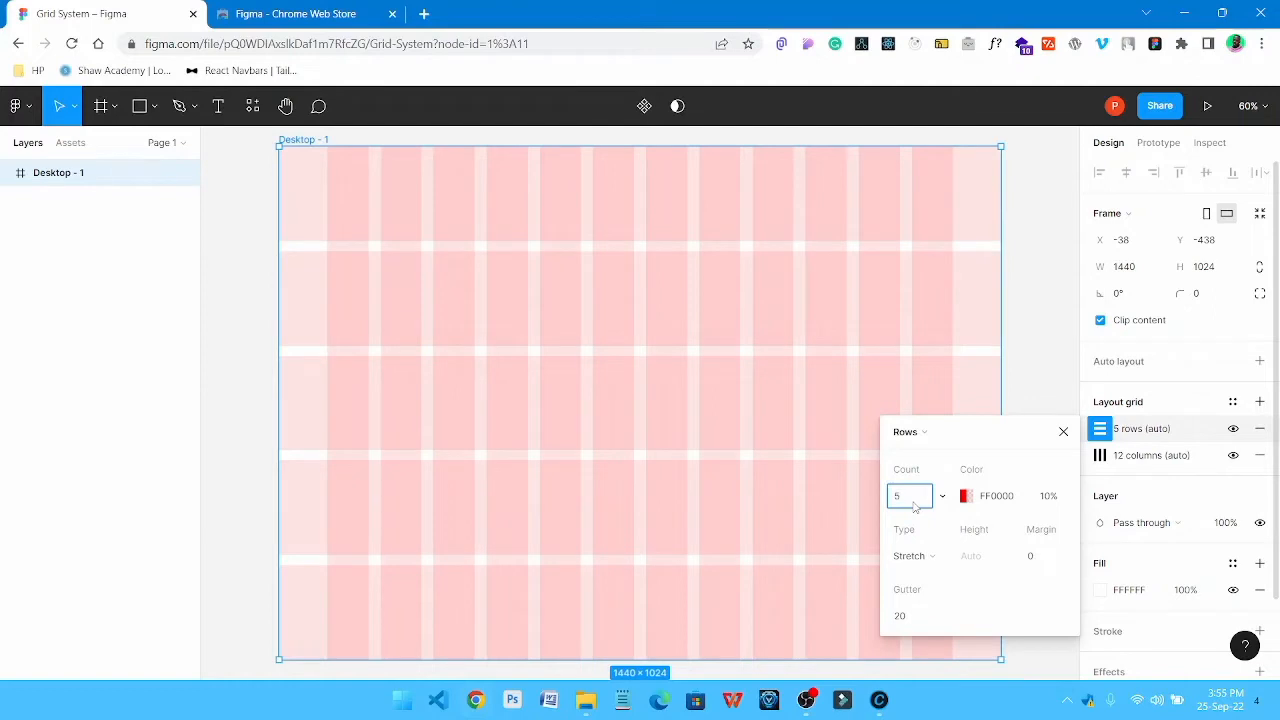
key("BackSpace")
type("1000")
Set the row grid's type to Top with a height of 8 and a gutter of 0
left_click(932, 557)
left_click(922, 497)
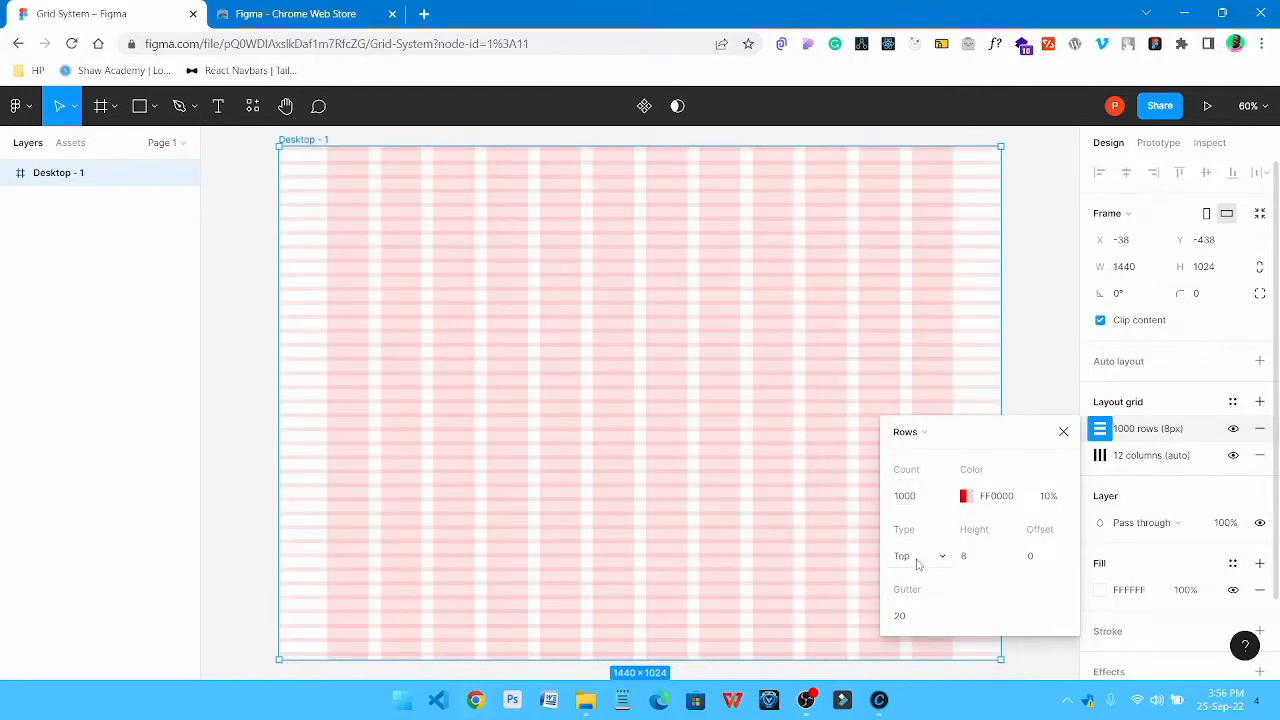
left_click(981, 562)
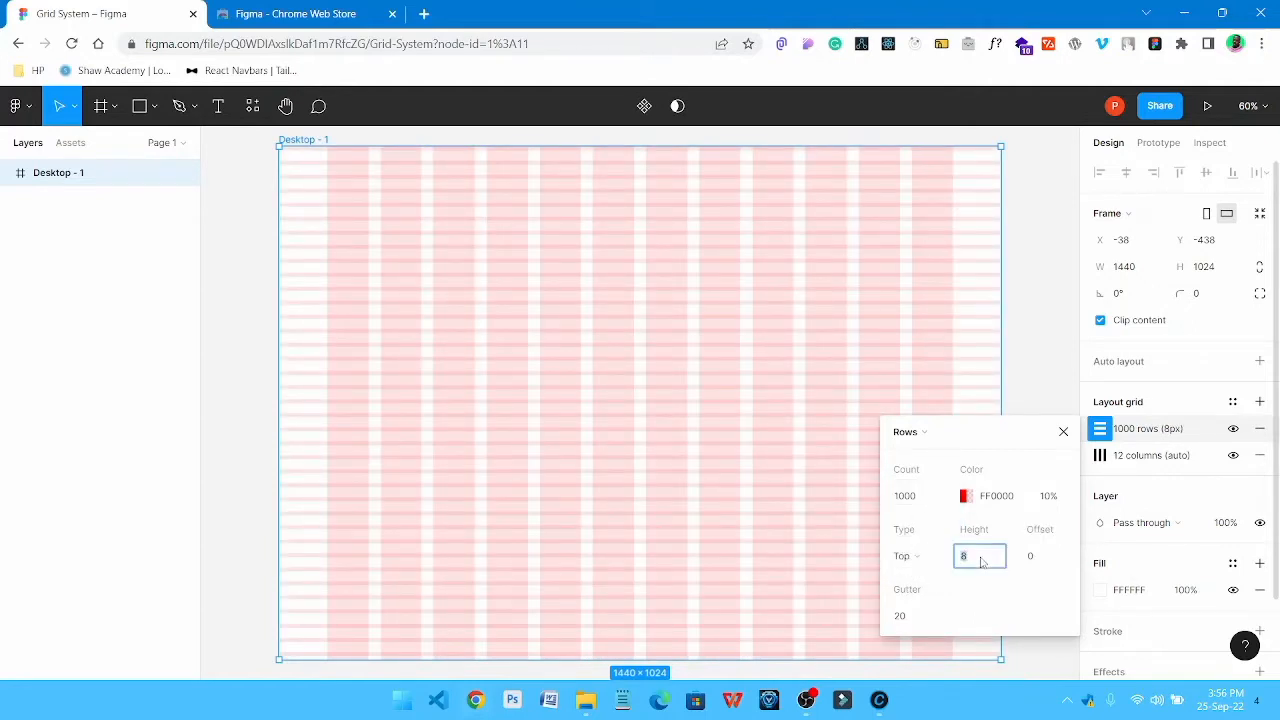
left_click(926, 620)
type("0")
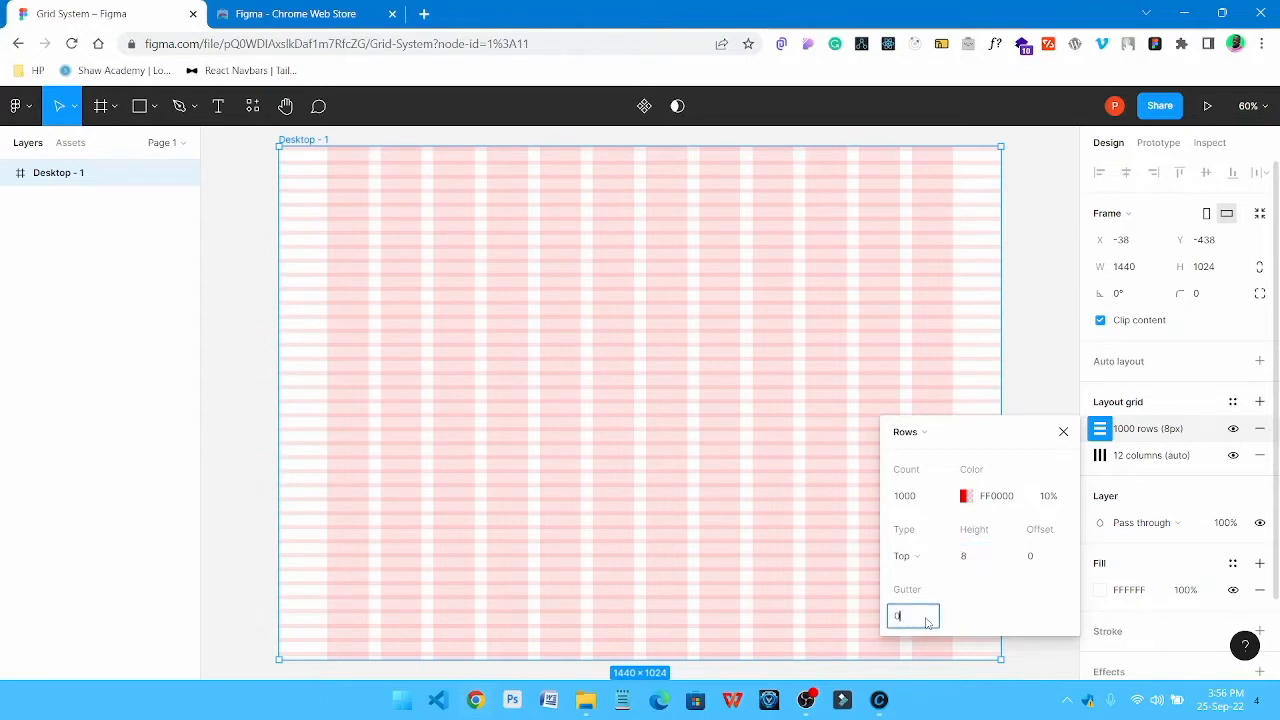
key("Return")
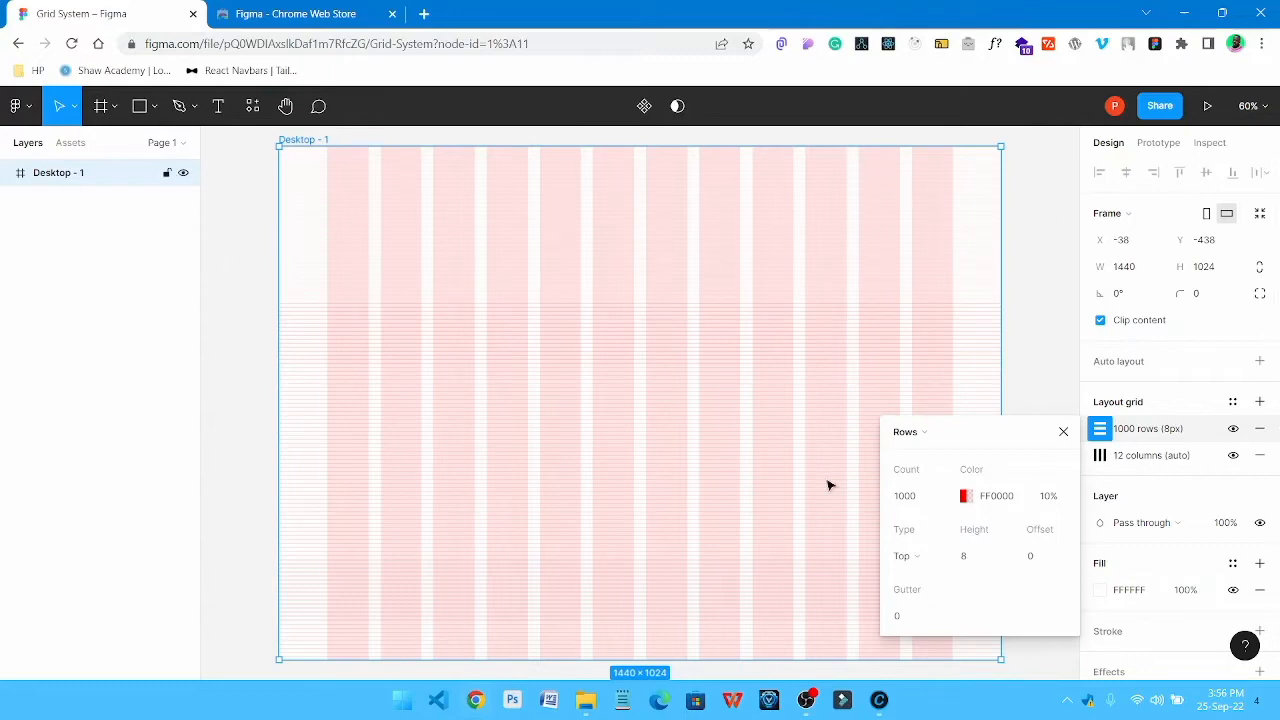
Examine the combined row and column grids on the desktop frame up close and as a whole
scroll(306, 238, "up", 10, "ctrl")
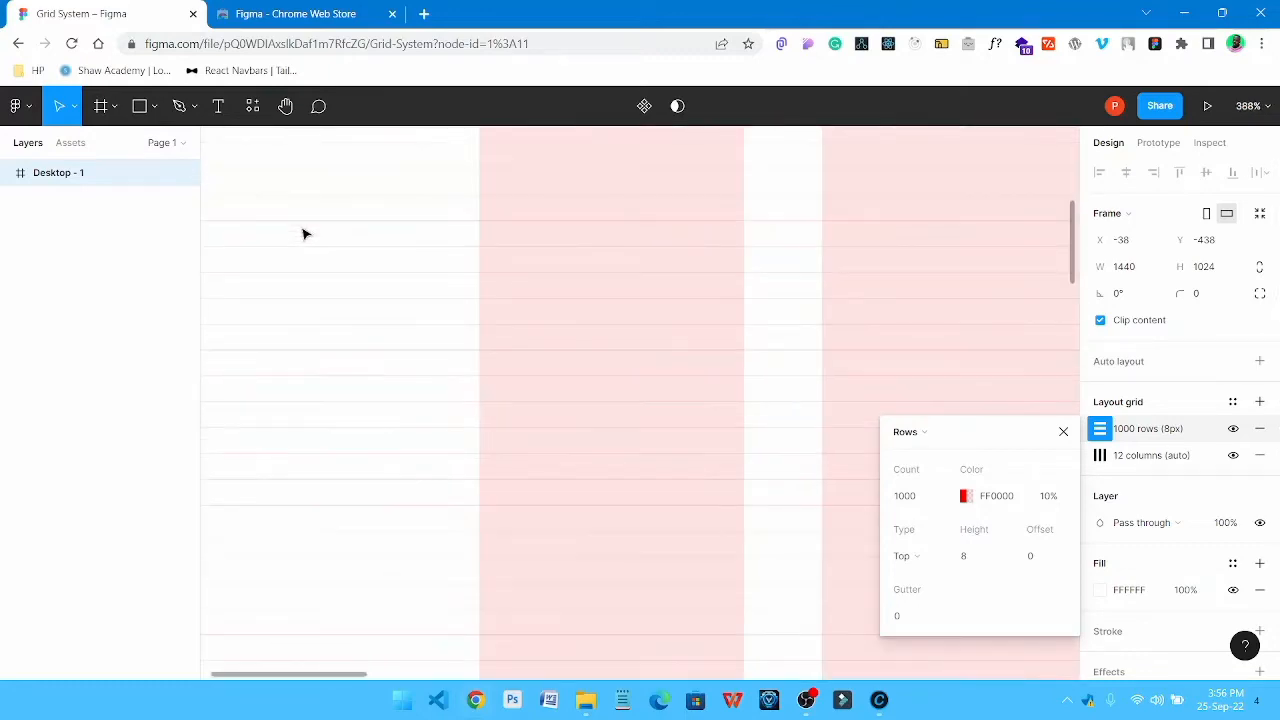
scroll(449, 228, "down", 8, "ctrl")
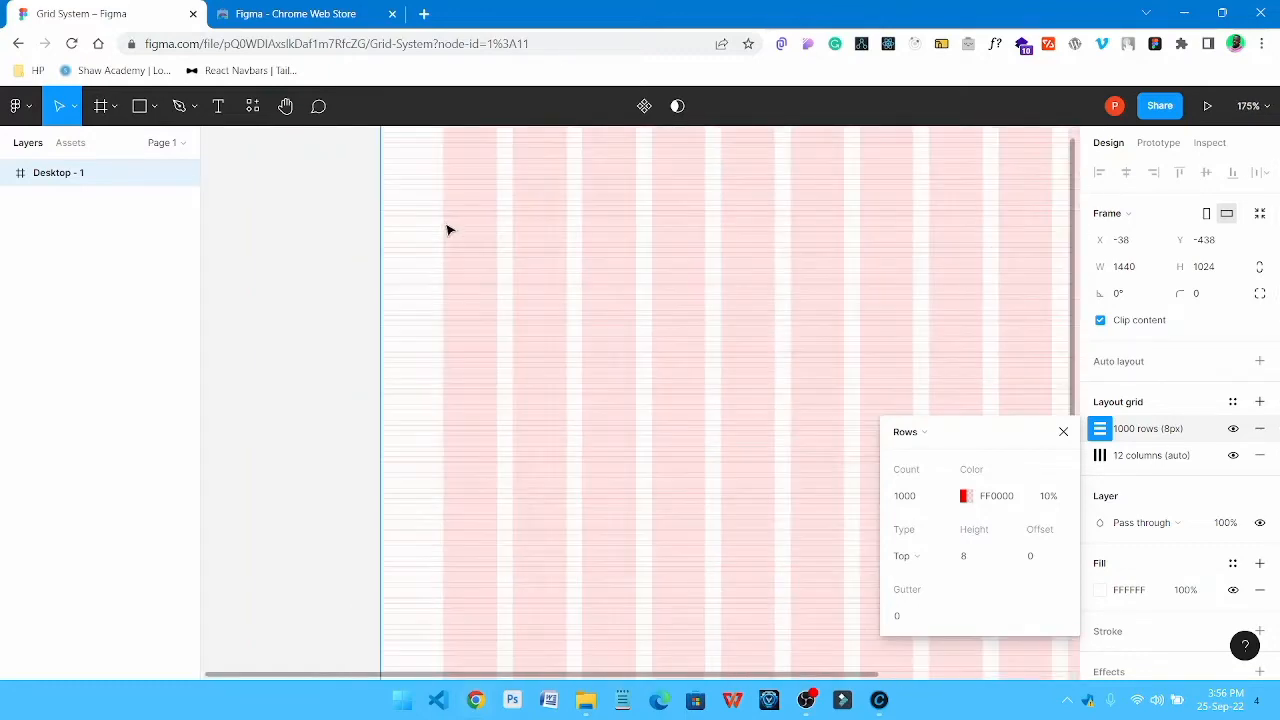
left_click(962, 290)
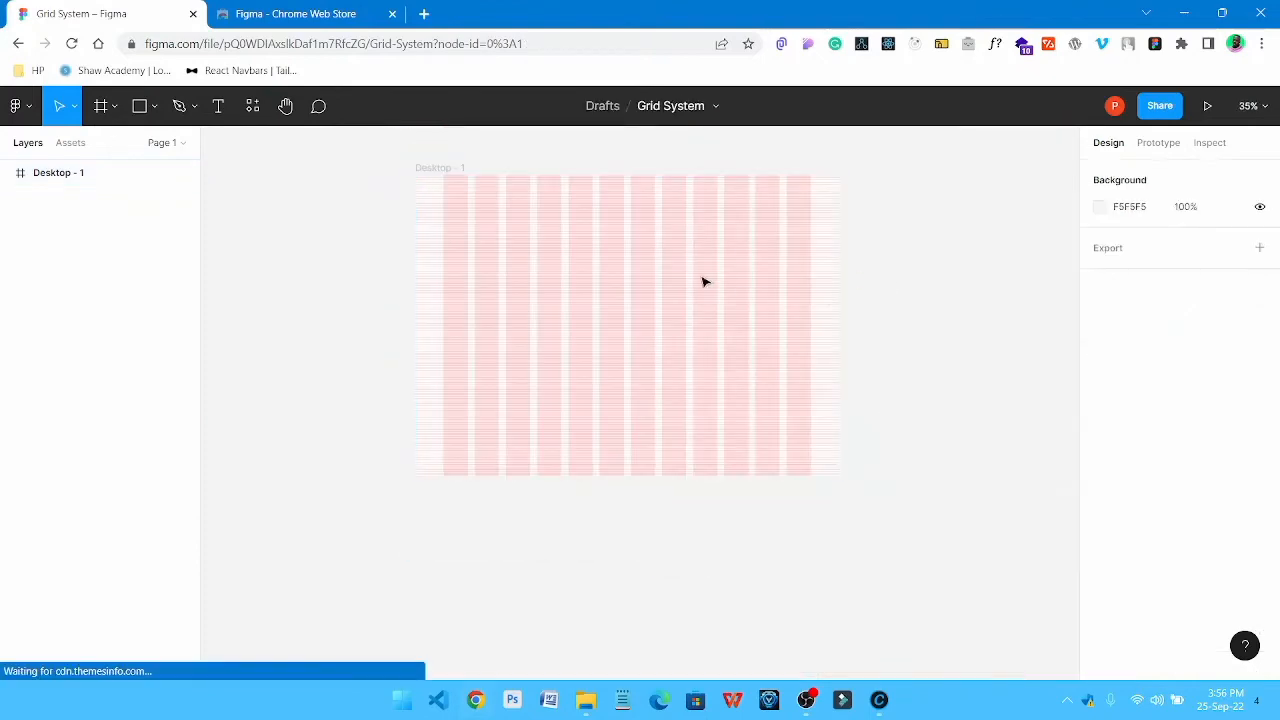
left_click_drag(682, 265, 666, 283)
left_click(683, 311)
key("shift+1")
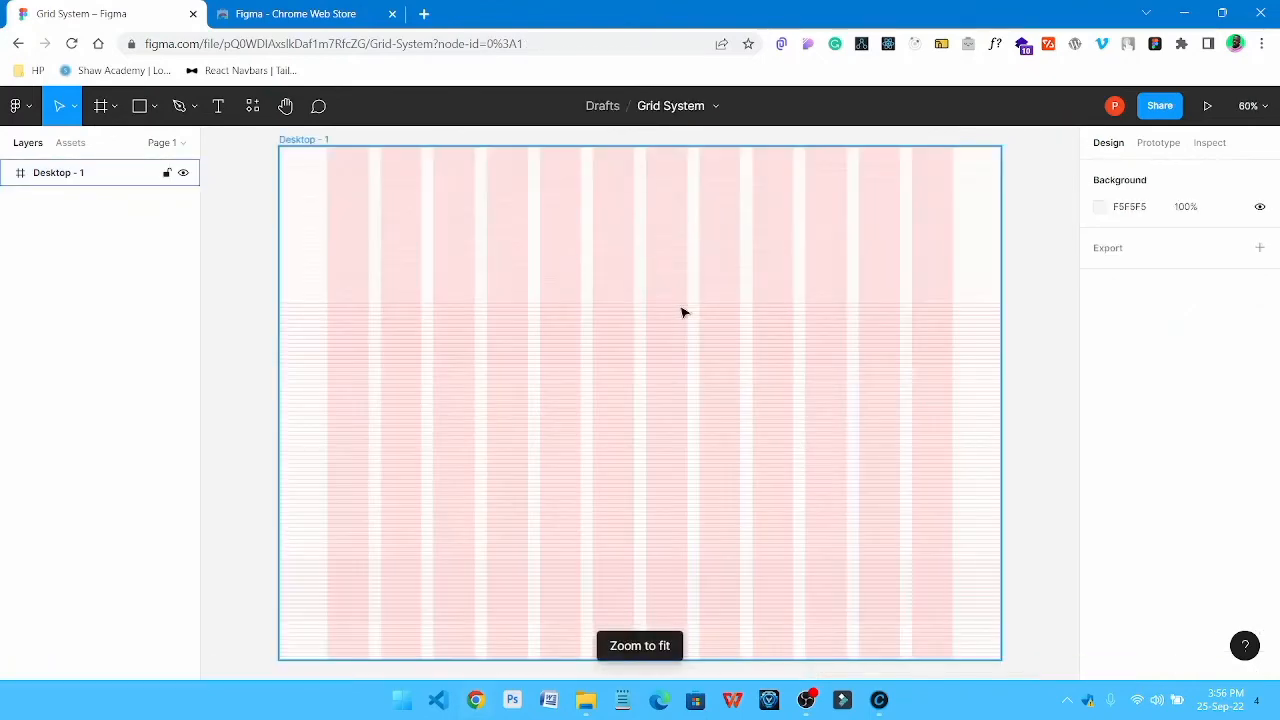
left_click(1024, 235)
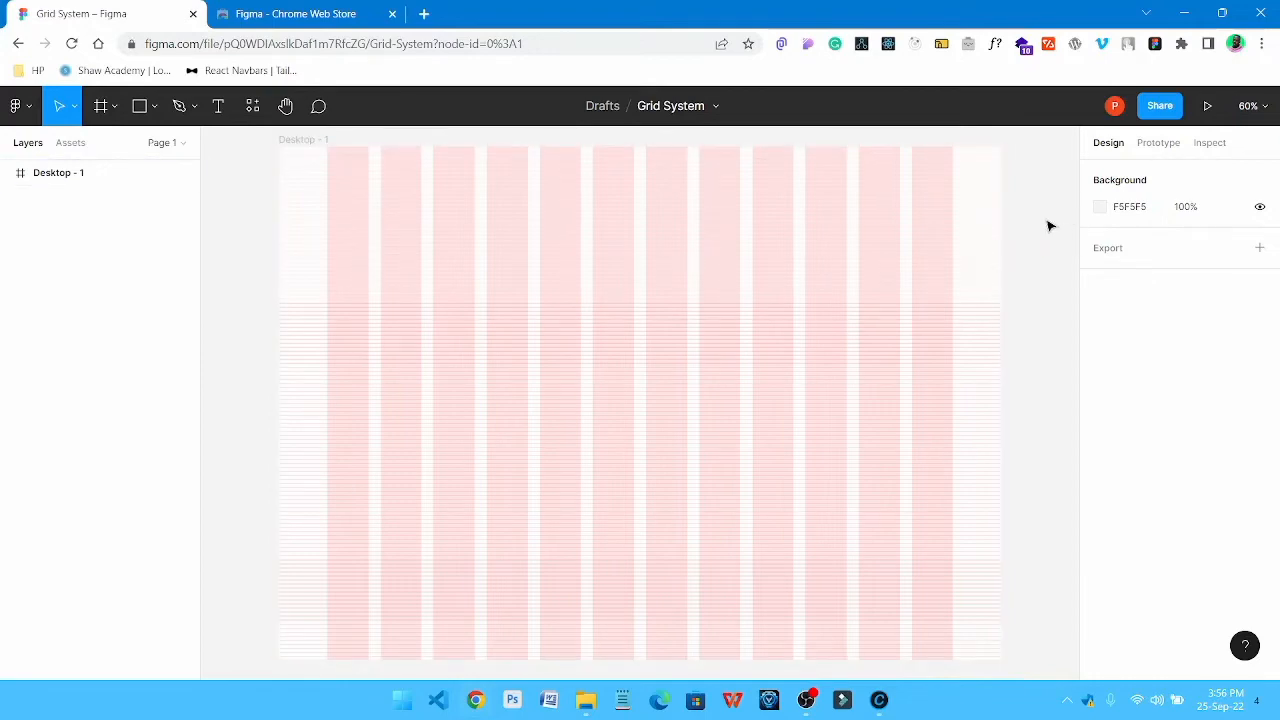
Check the small and big nudge values in the Nudge amount preferences
left_click(20, 106)
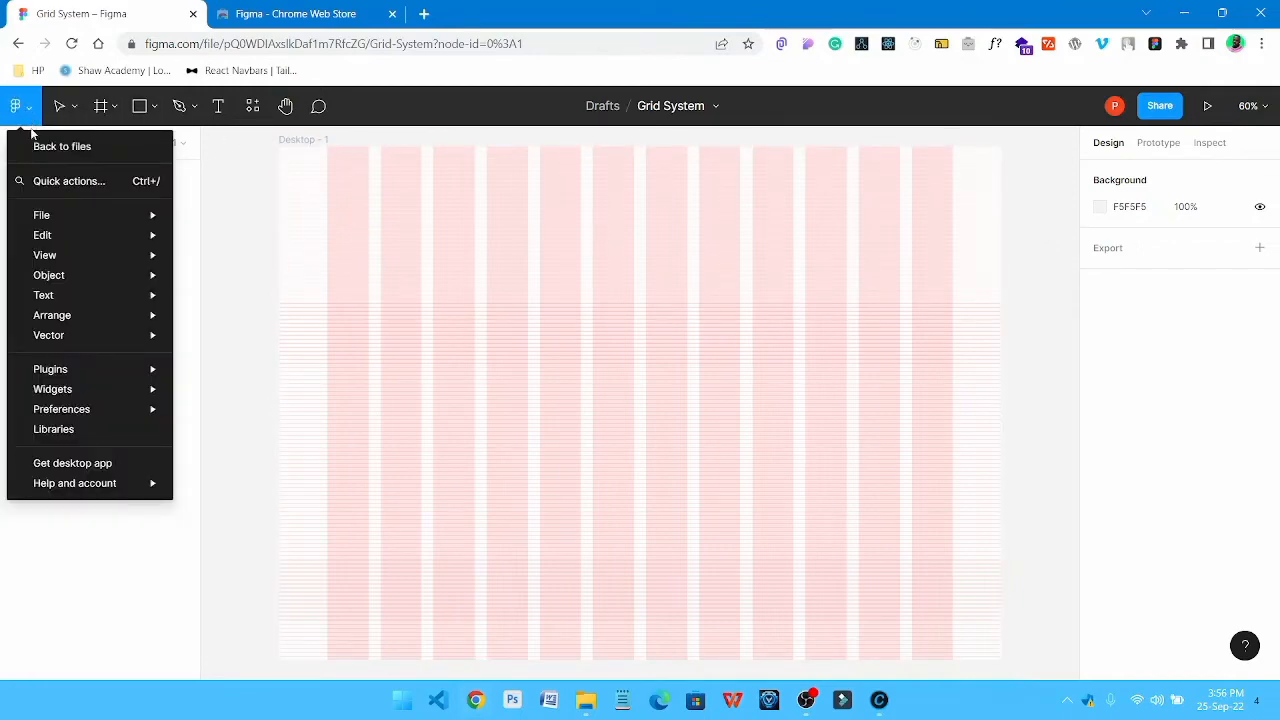
mouse_move(99, 412)
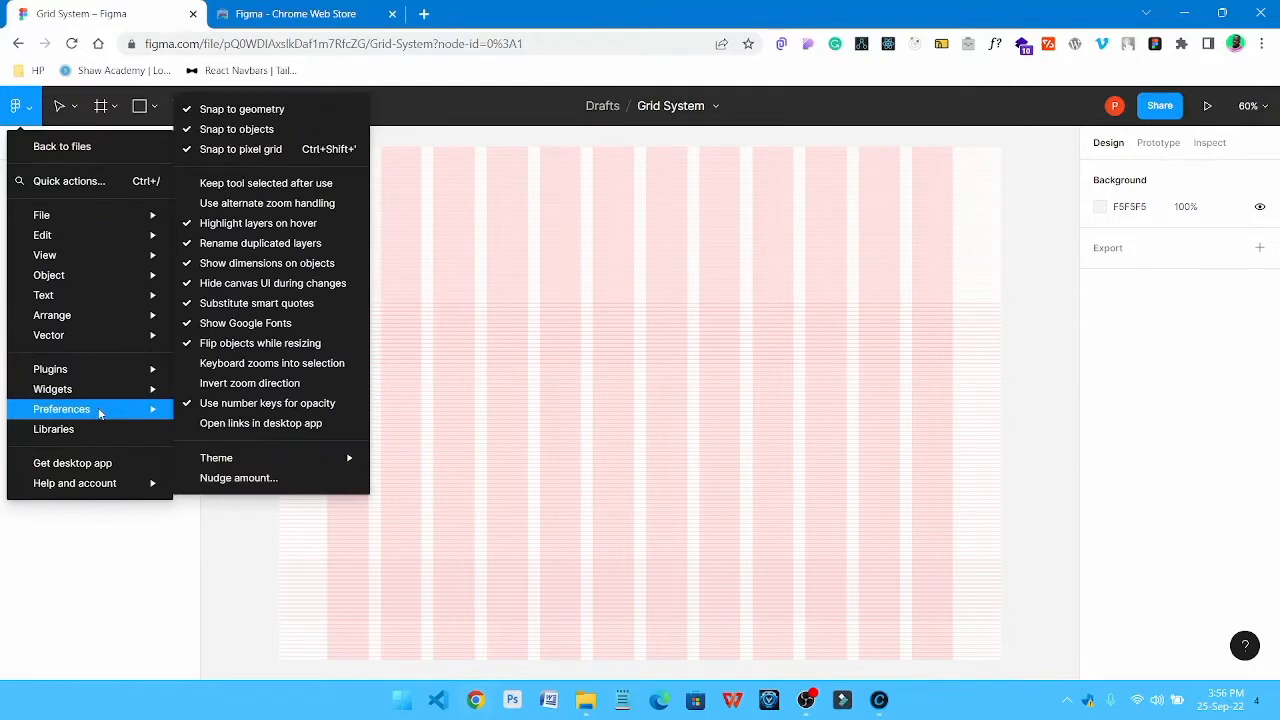
left_click(245, 480)
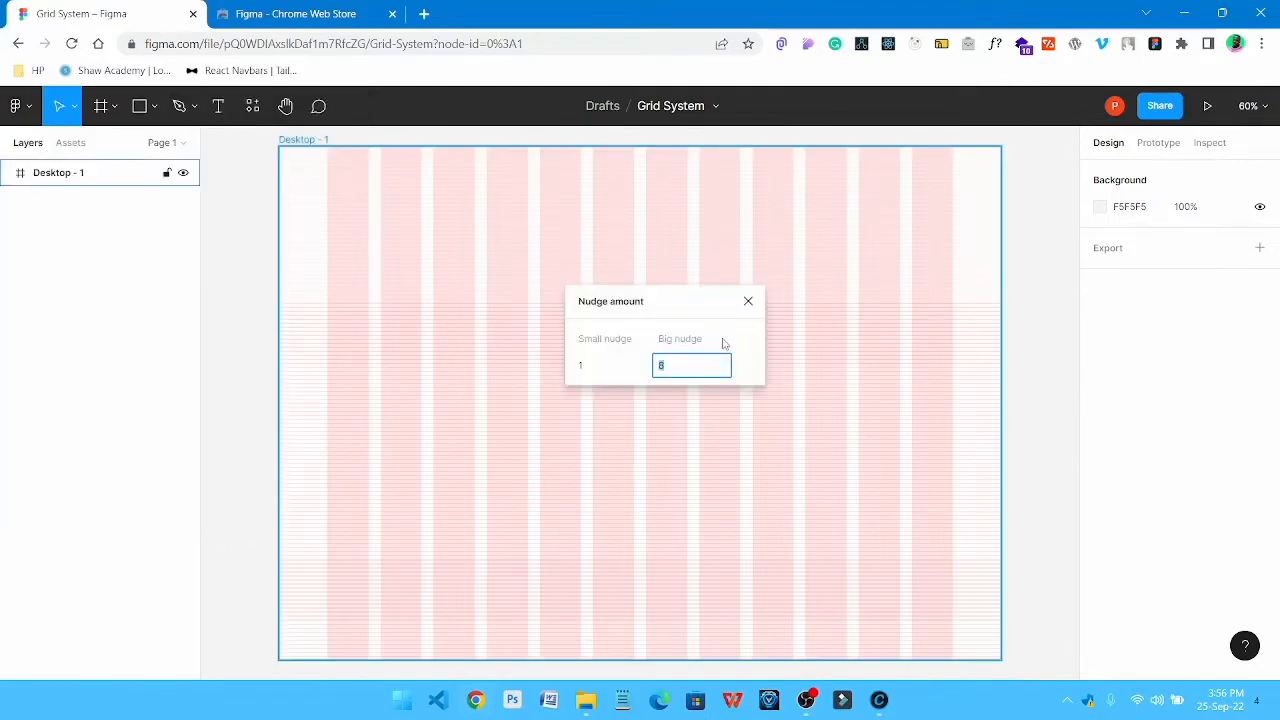
left_click(617, 366)
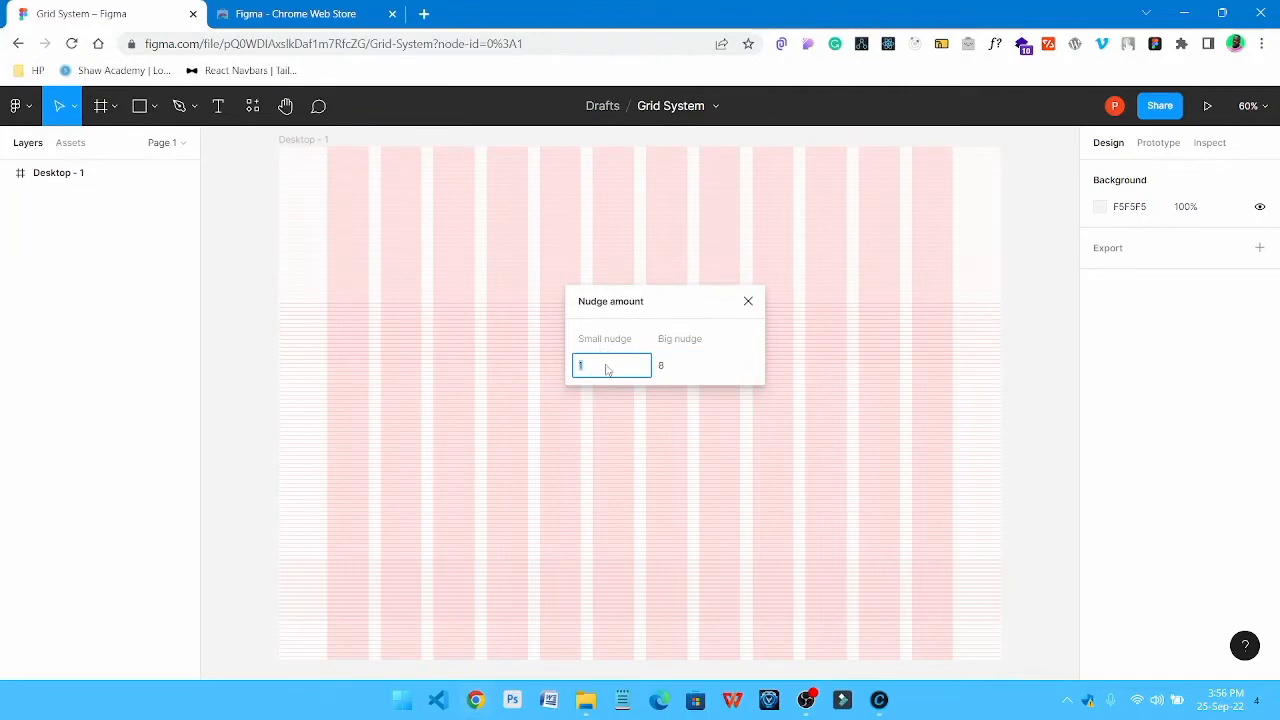
left_click(683, 372)
key("Return")
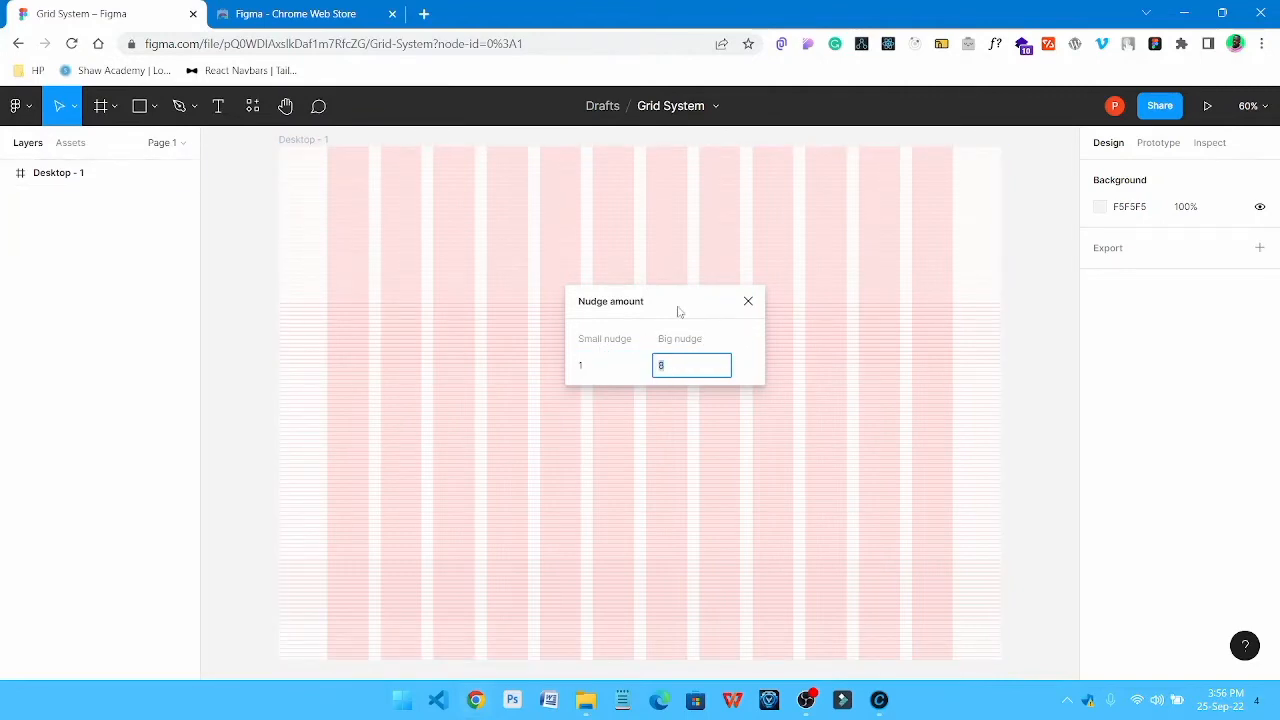
left_click(747, 304)
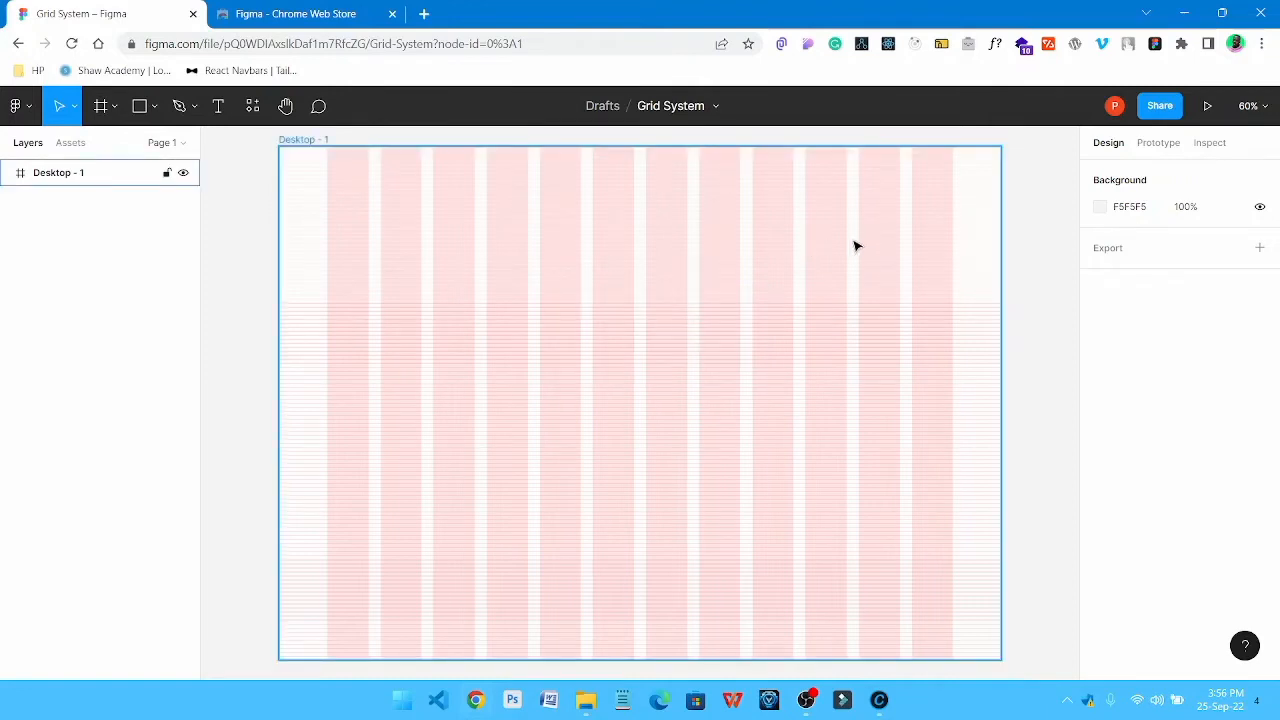
Draw a 1440 × 120 rectangle across the full width of the desktop frame, starting at its upper edge
left_click(141, 106)
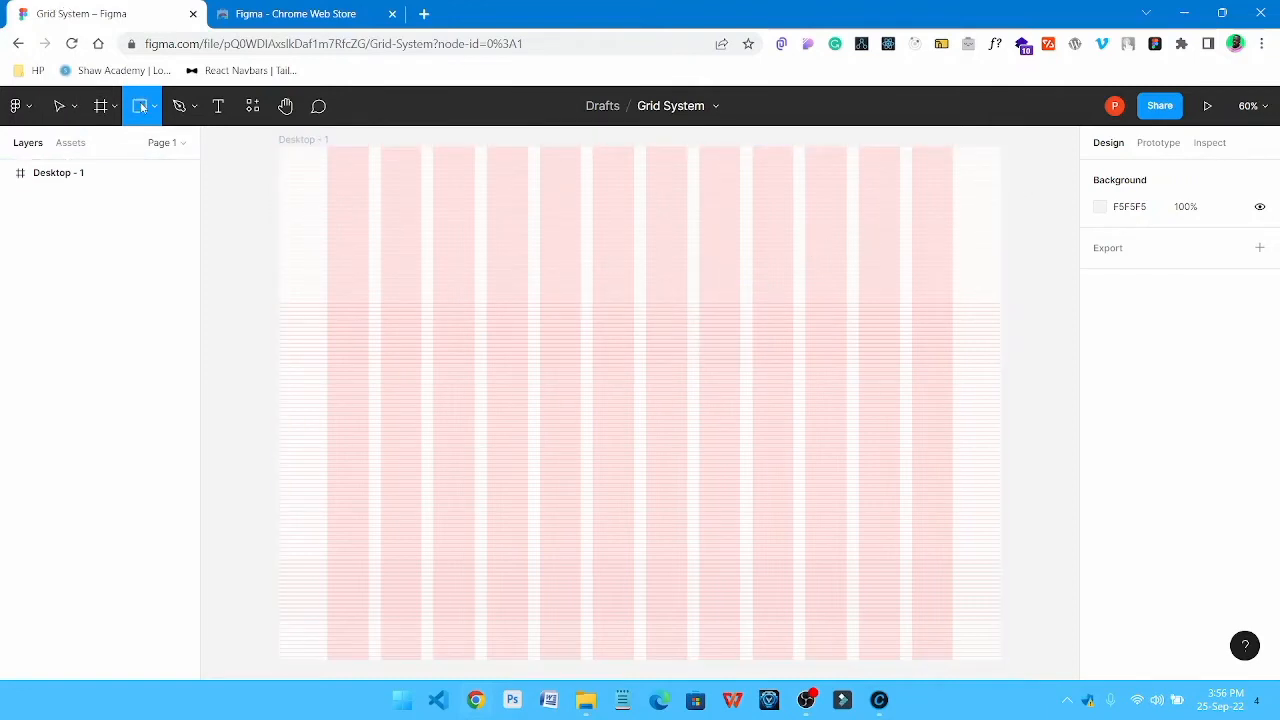
left_click(157, 106)
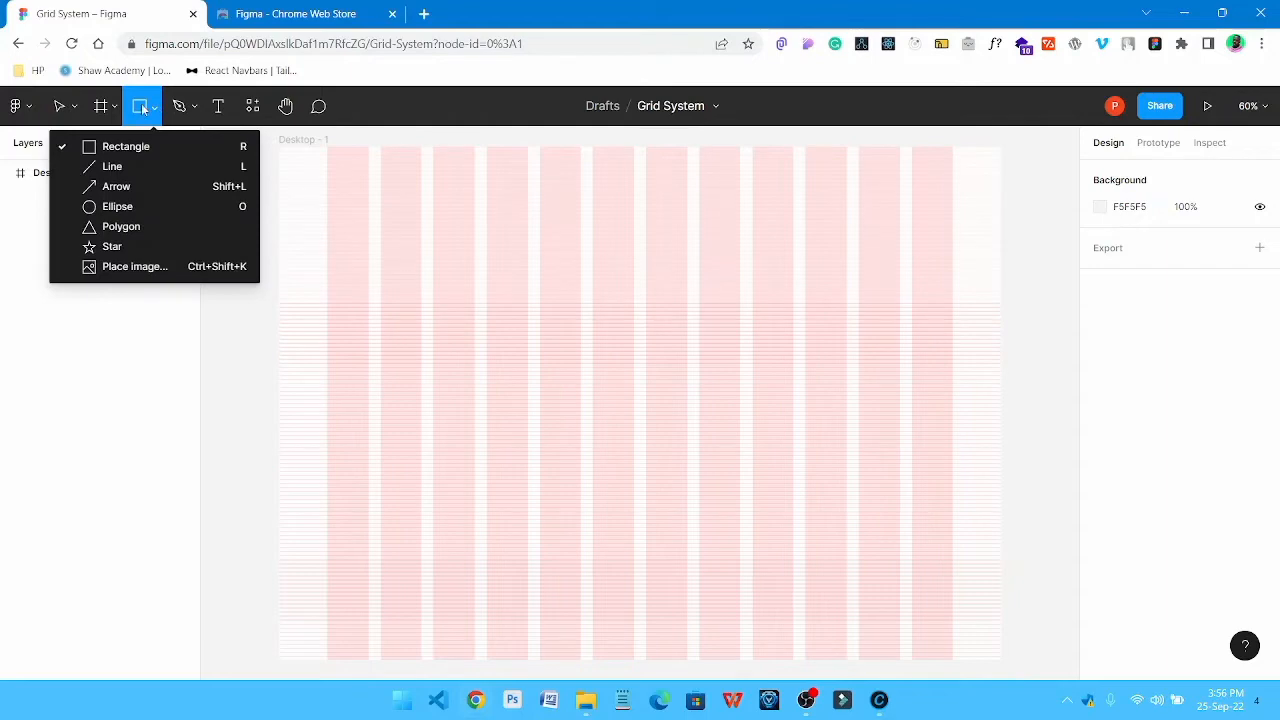
left_click(141, 108)
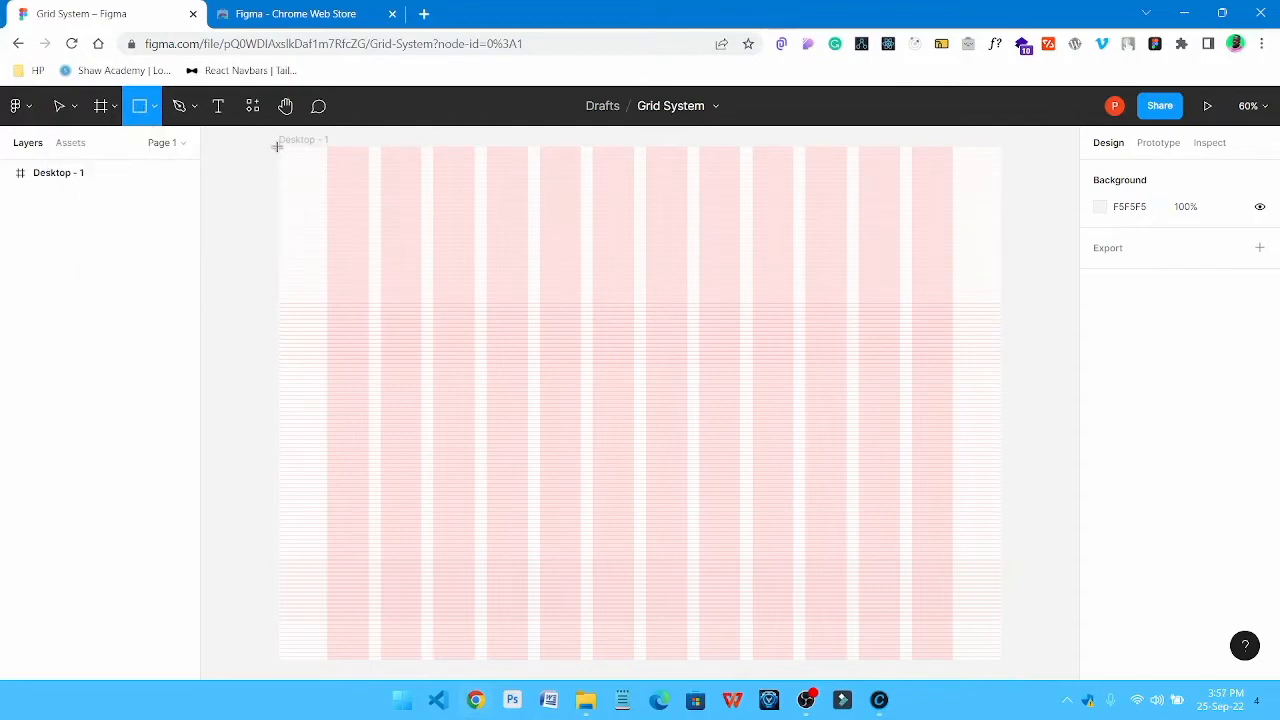
mouse_move(281, 148)
left_mouse_down()
mouse_move(451, 200)
mouse_move(932, 224)
mouse_move(1002, 207)
left_mouse_up()
mouse_move(277, 162)
left_mouse_down()
mouse_move(322, 163)
mouse_move(279, 163)
left_mouse_up()
mouse_move(1002, 174)
left_mouse_down()
mouse_move(943, 180)
mouse_move(1001, 180)
left_mouse_up()
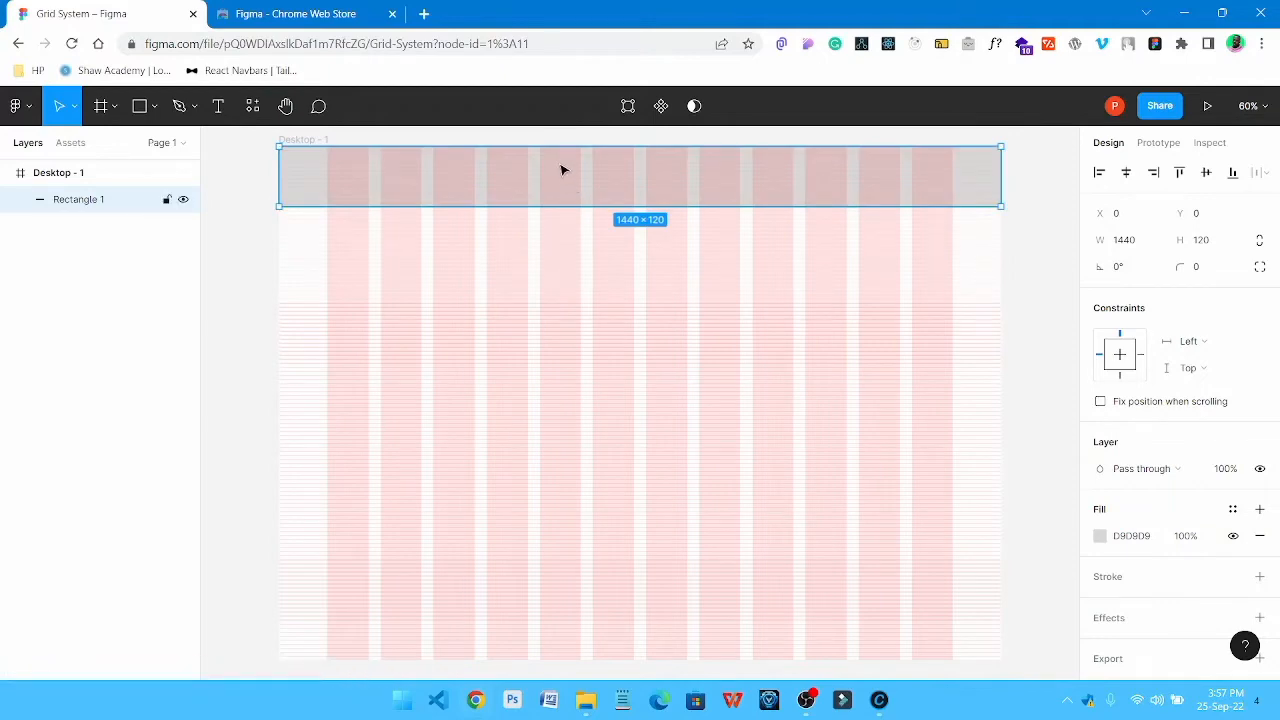
Duplicate the full-width rectangle directly below the original at Y 120 and centre the copy horizontally in the frame
left_click_drag(563, 170, 563, 229)
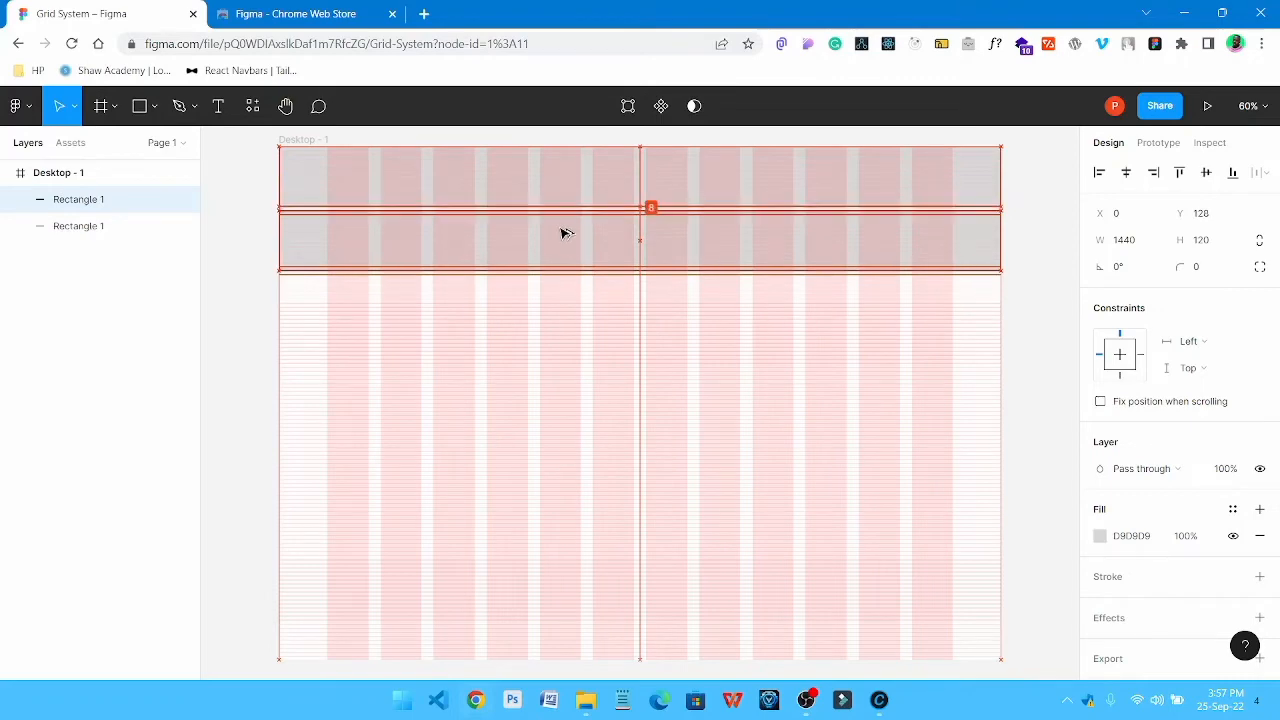
left_click_drag(560, 230, 560, 230)
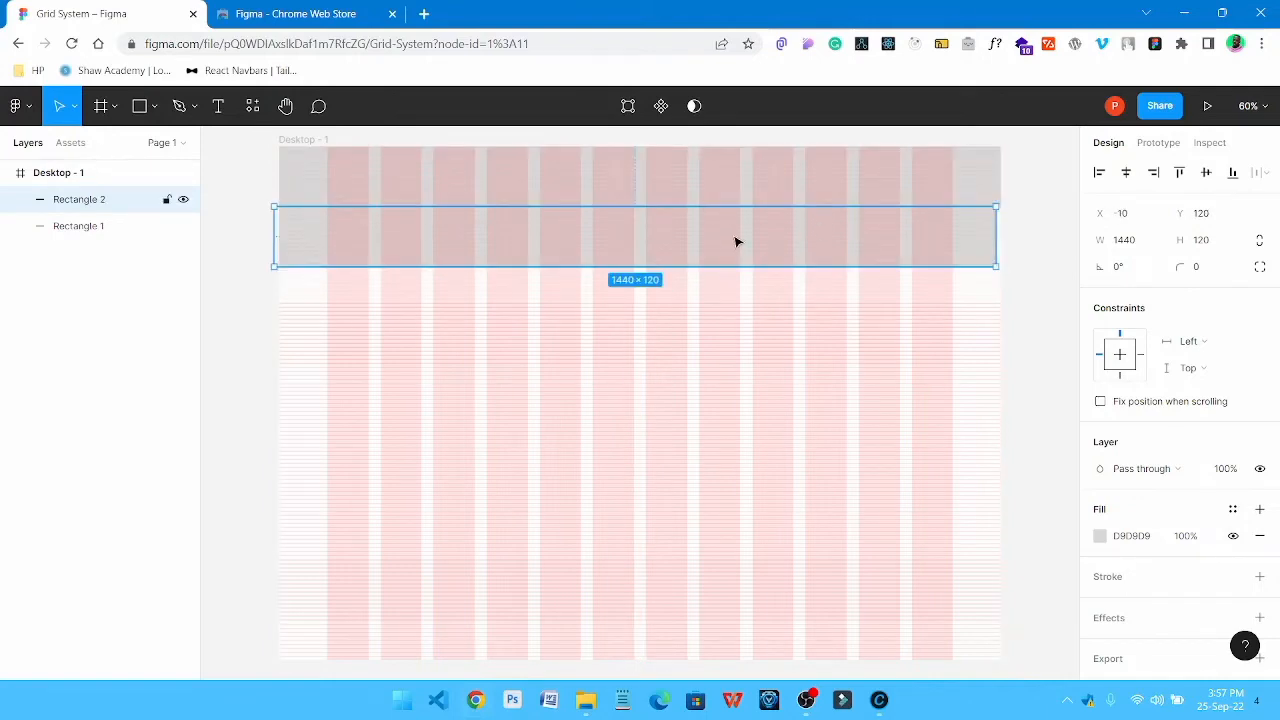
left_click(1126, 172)
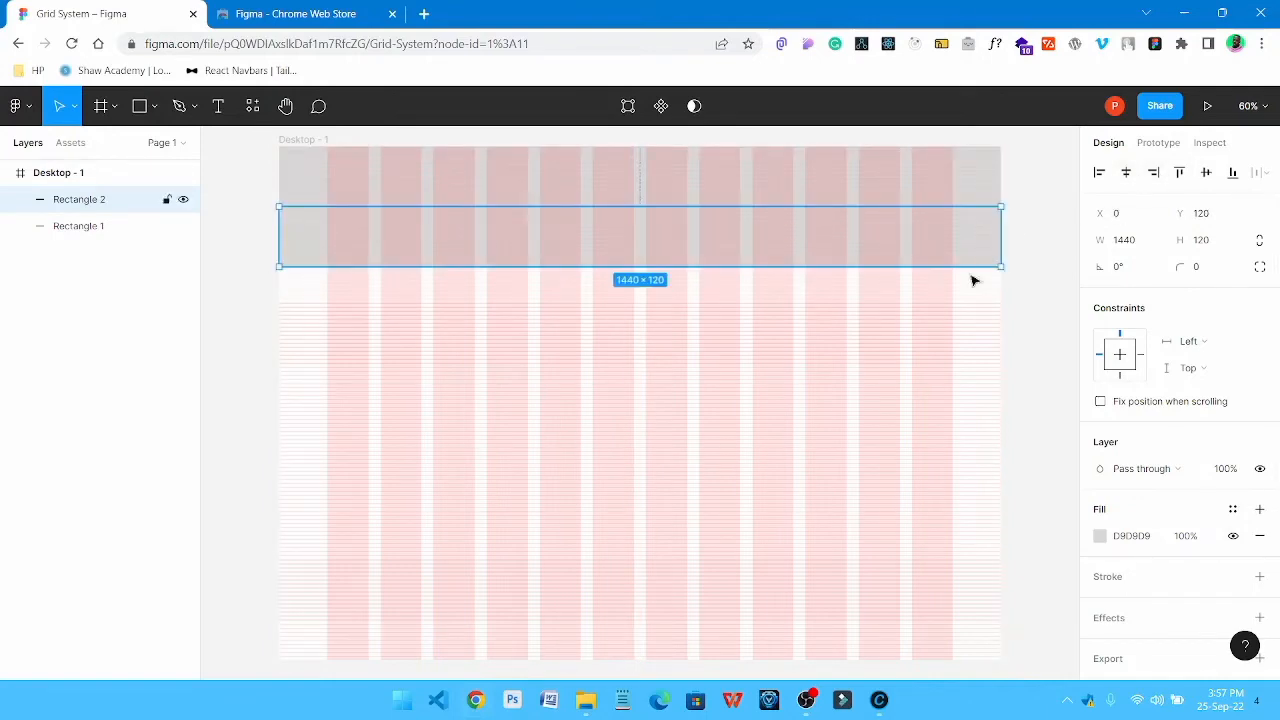
Change the lower full-width rectangle's fill to the darker grey BAB5B5
left_click(1005, 311)
left_click(797, 253)
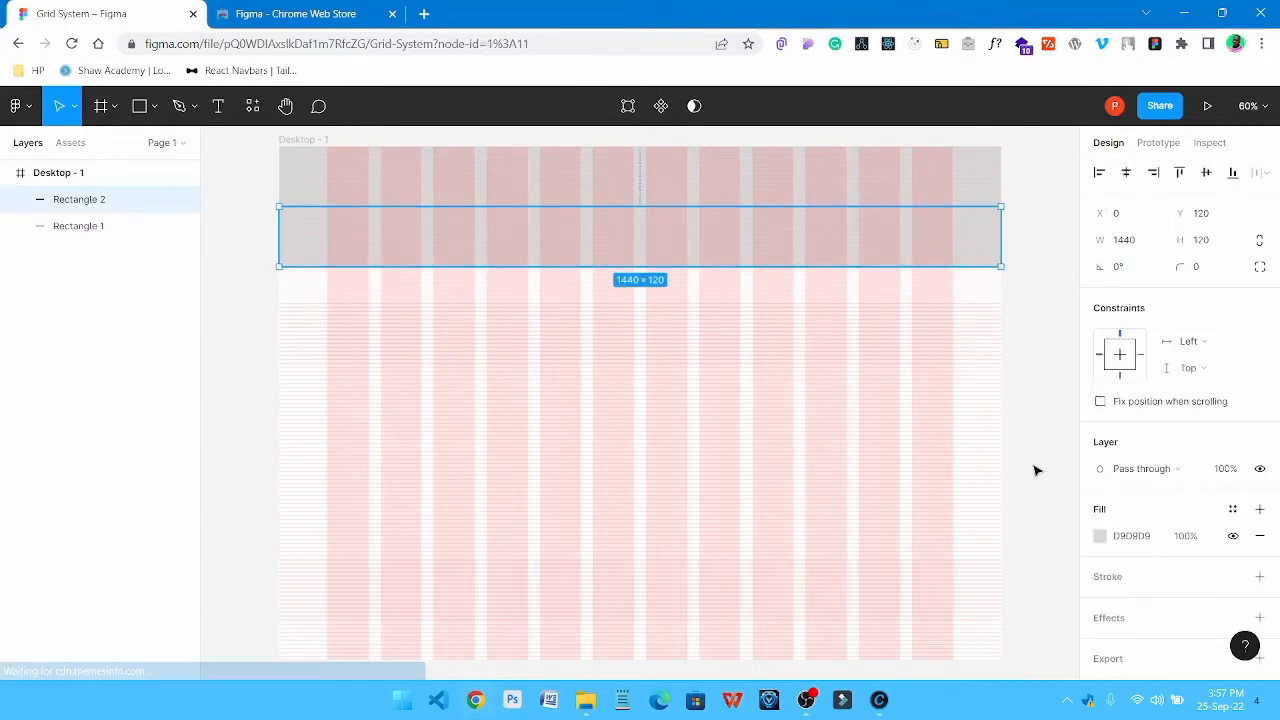
left_click(1100, 537)
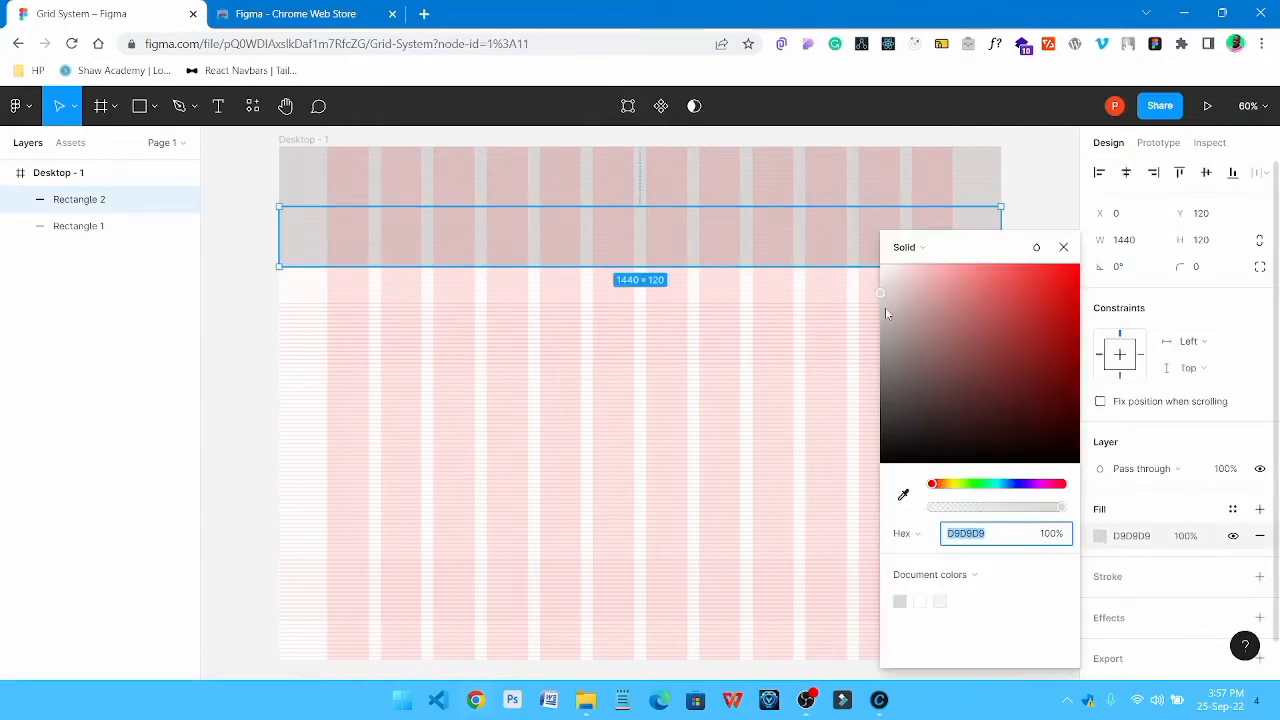
left_click_drag(885, 309, 883, 324)
left_click(221, 321)
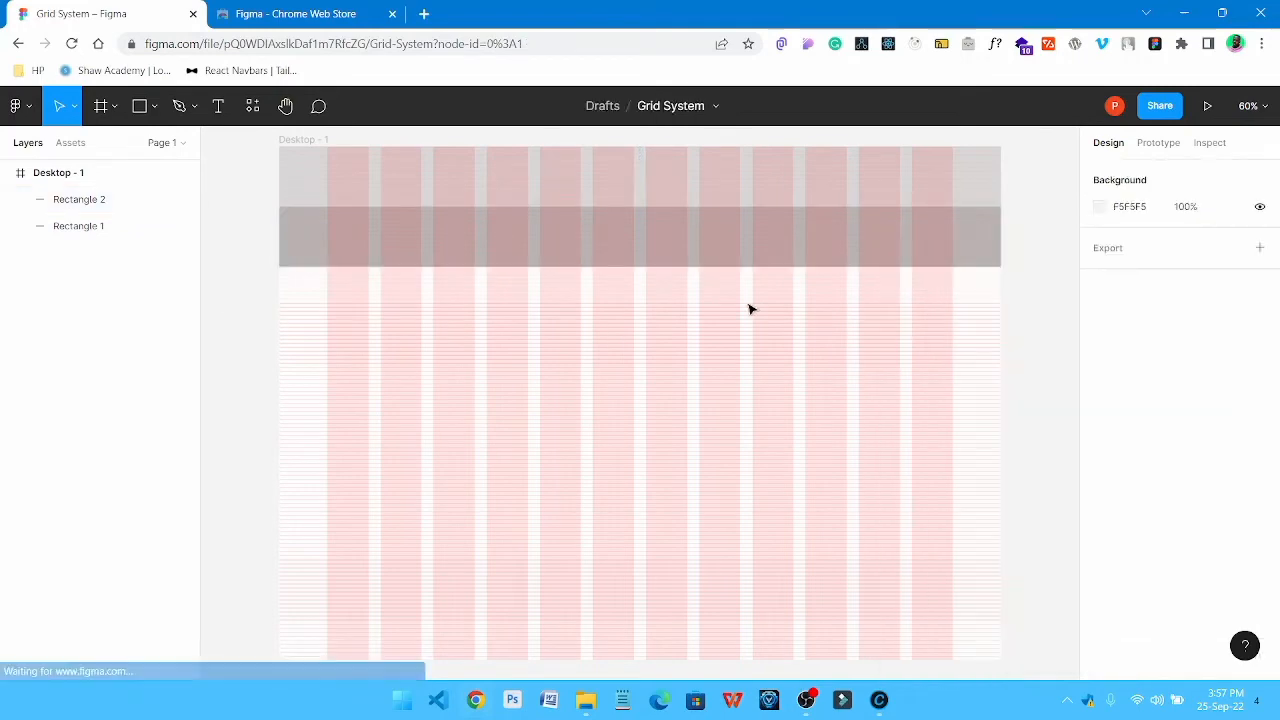
Draw a 294 × 200 rectangle over the first three columns and duplicate it three times to form a four-card row at Y 304
left_click(542, 240)
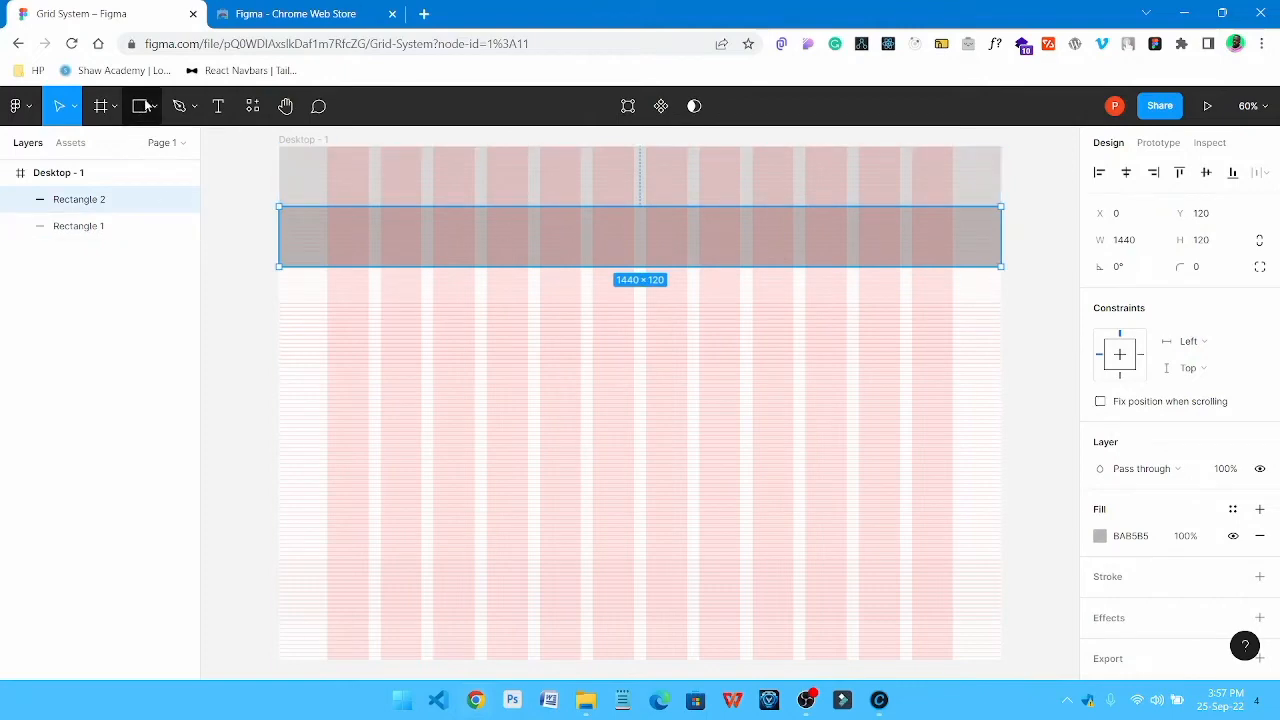
key("r")
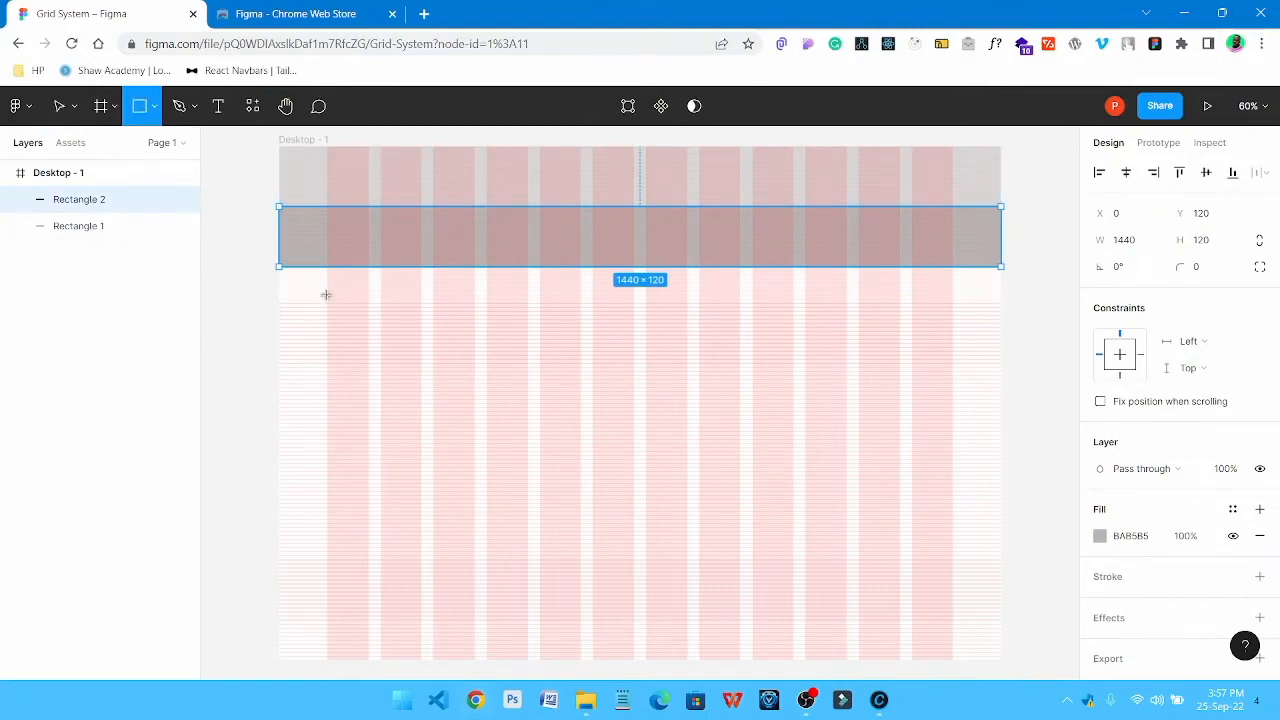
left_click_drag(326, 295, 403, 325)
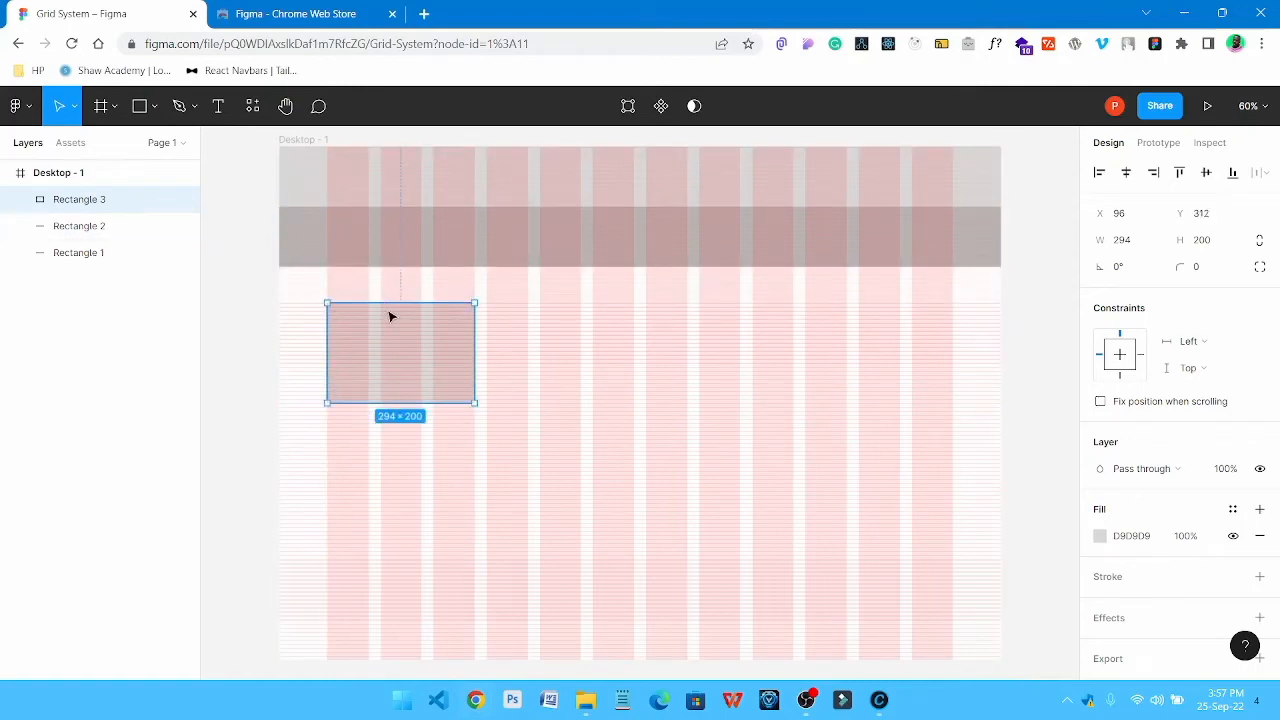
left_click_drag(390, 314, 870, 359)
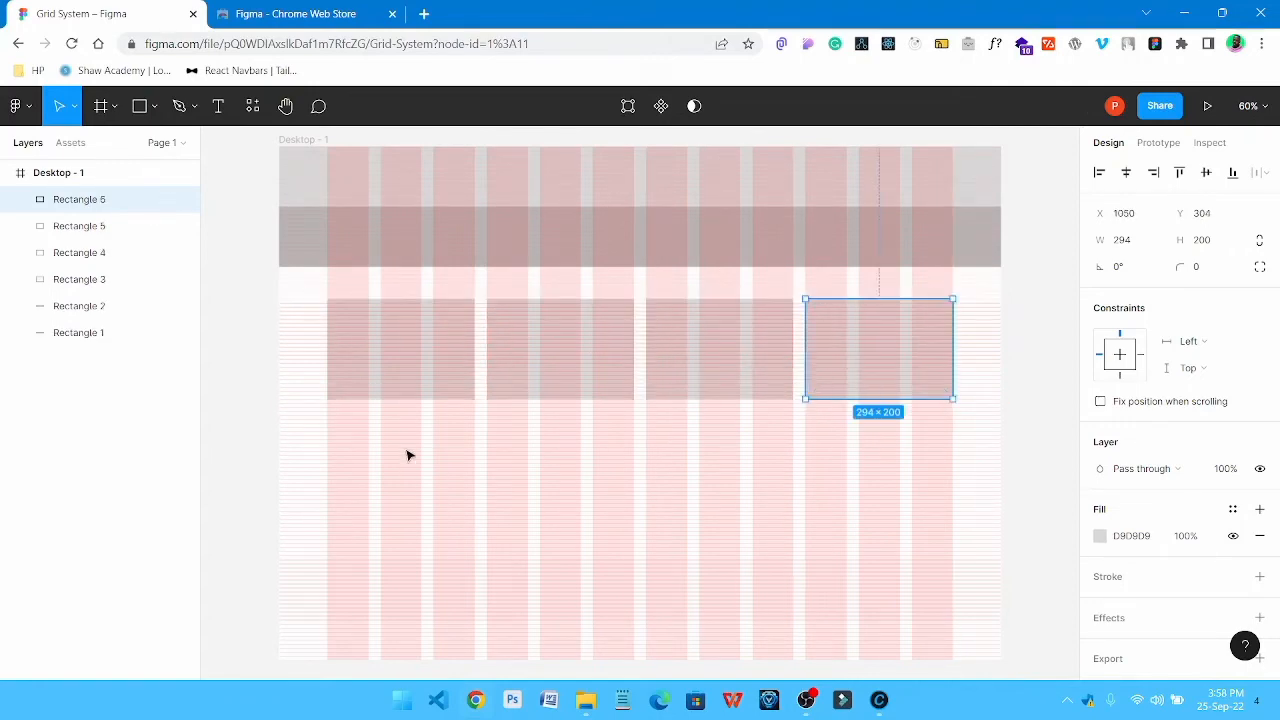
left_click(174, 395)
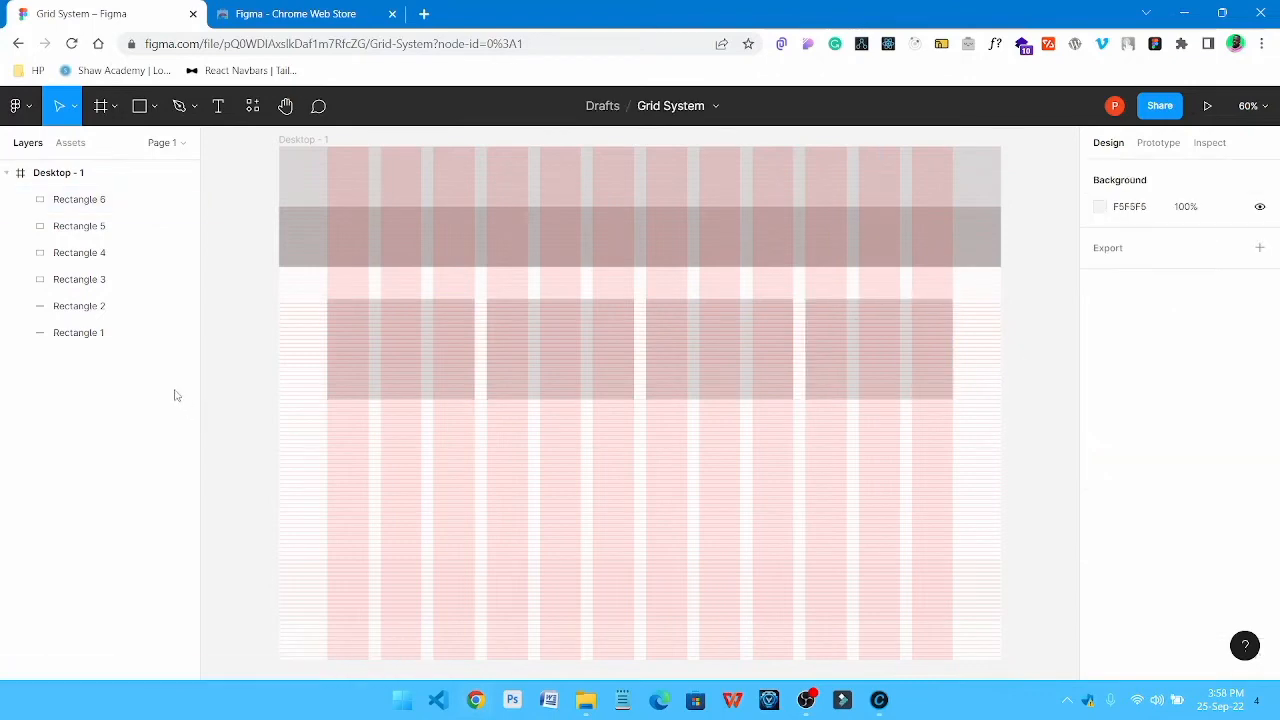
Examine each of the four cards in turn to check how they align with the column grid
left_click(360, 370)
left_click(515, 354)
left_click(706, 349)
left_click(879, 344)
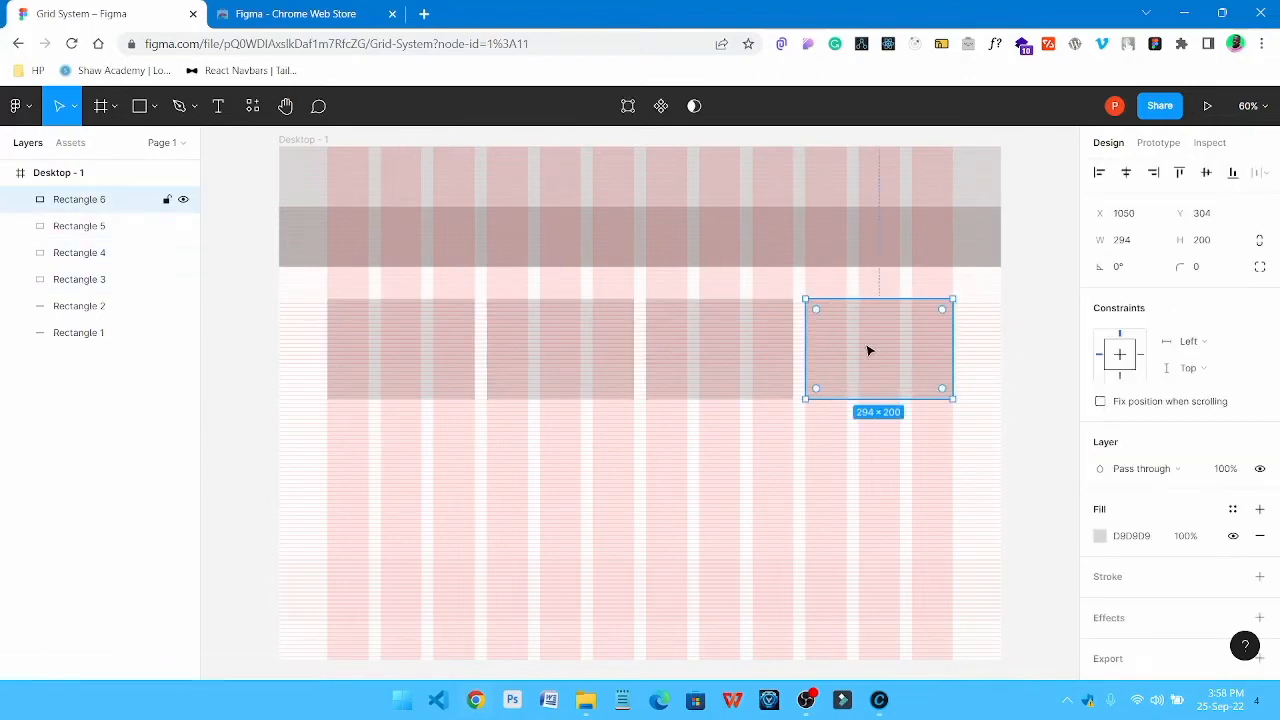
left_click(429, 357)
left_click(1034, 351)
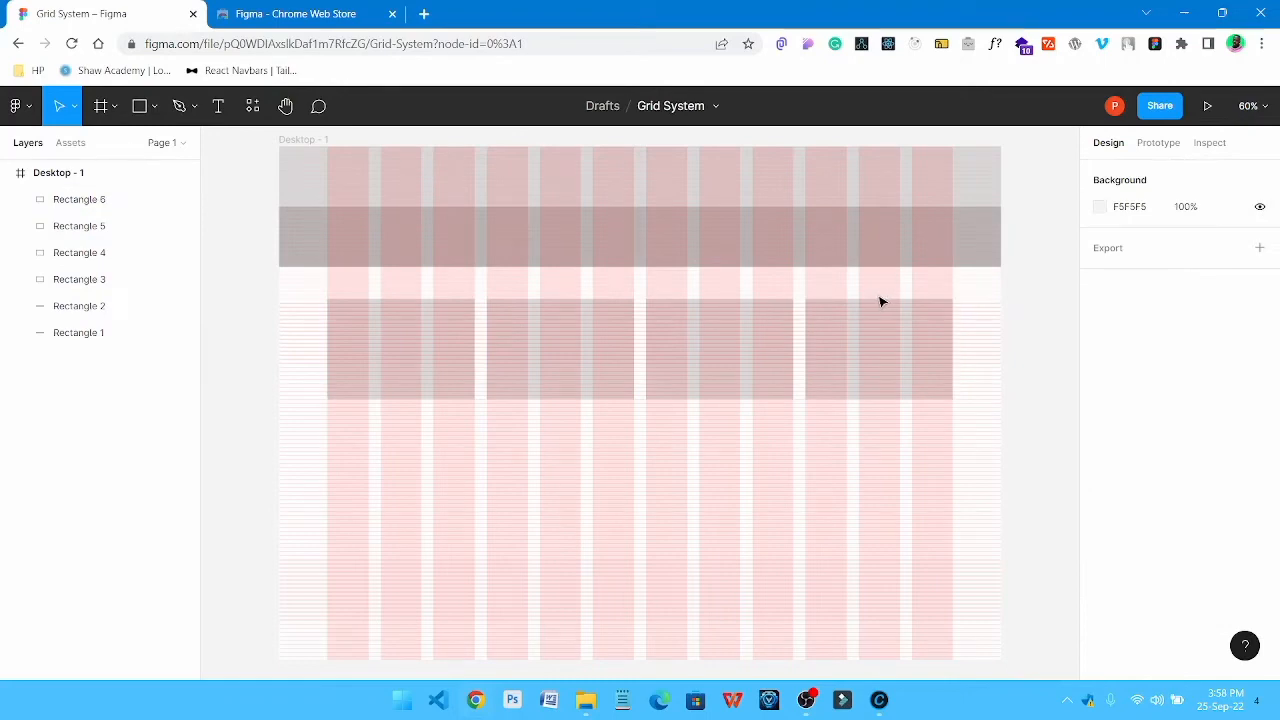
Hide the layout grids, inspect the four cards without them, and show the grids again
key("ctrl+shift+4")
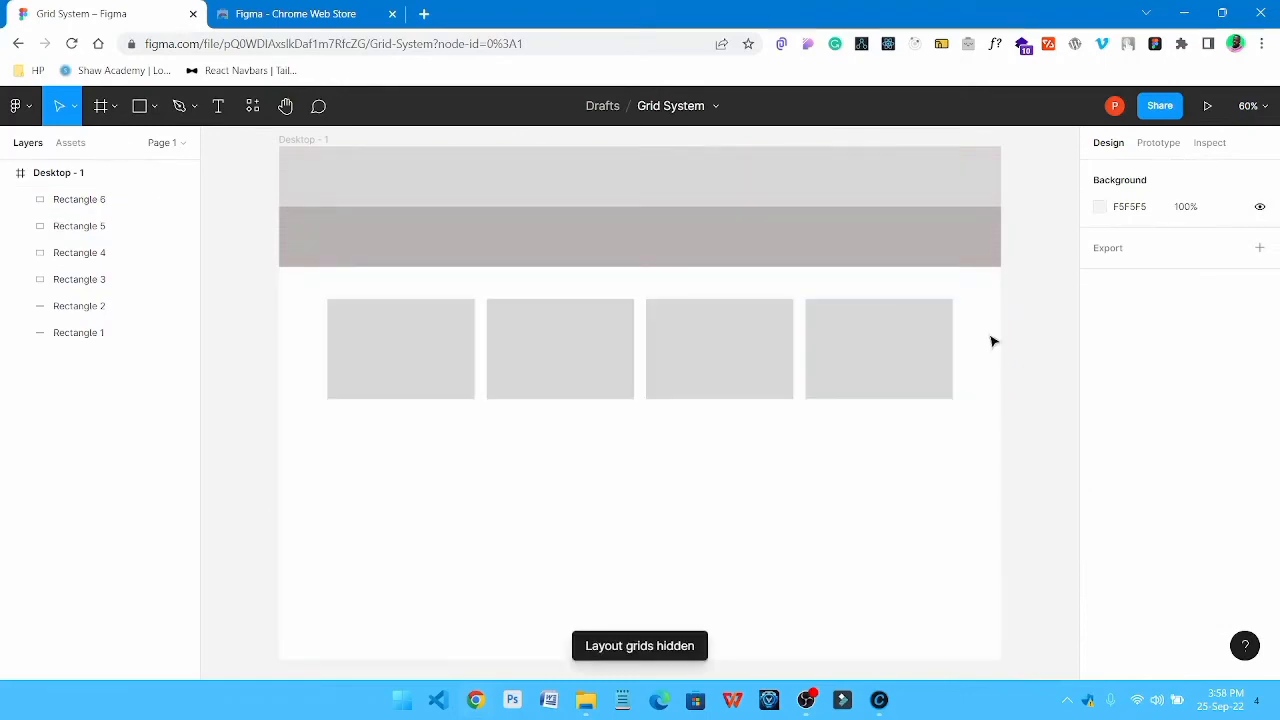
left_click(380, 354)
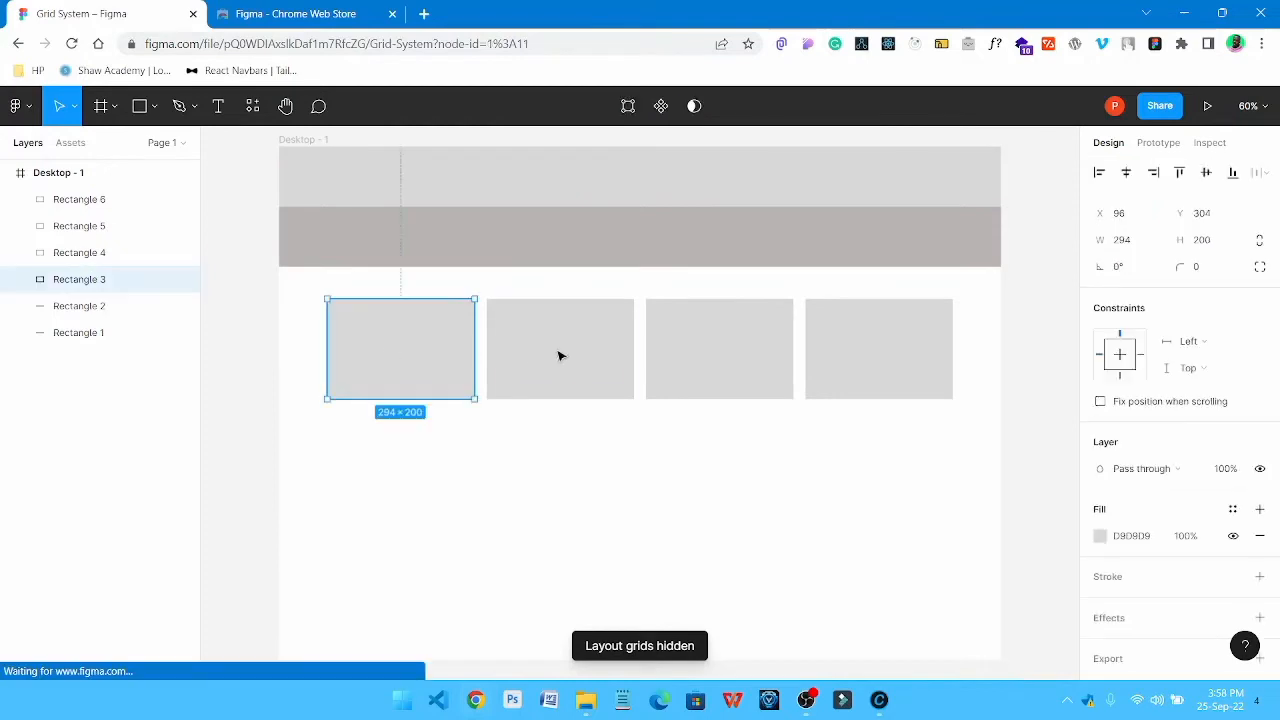
left_click(560, 354)
left_click(734, 354)
left_click(871, 351)
left_click(1036, 321)
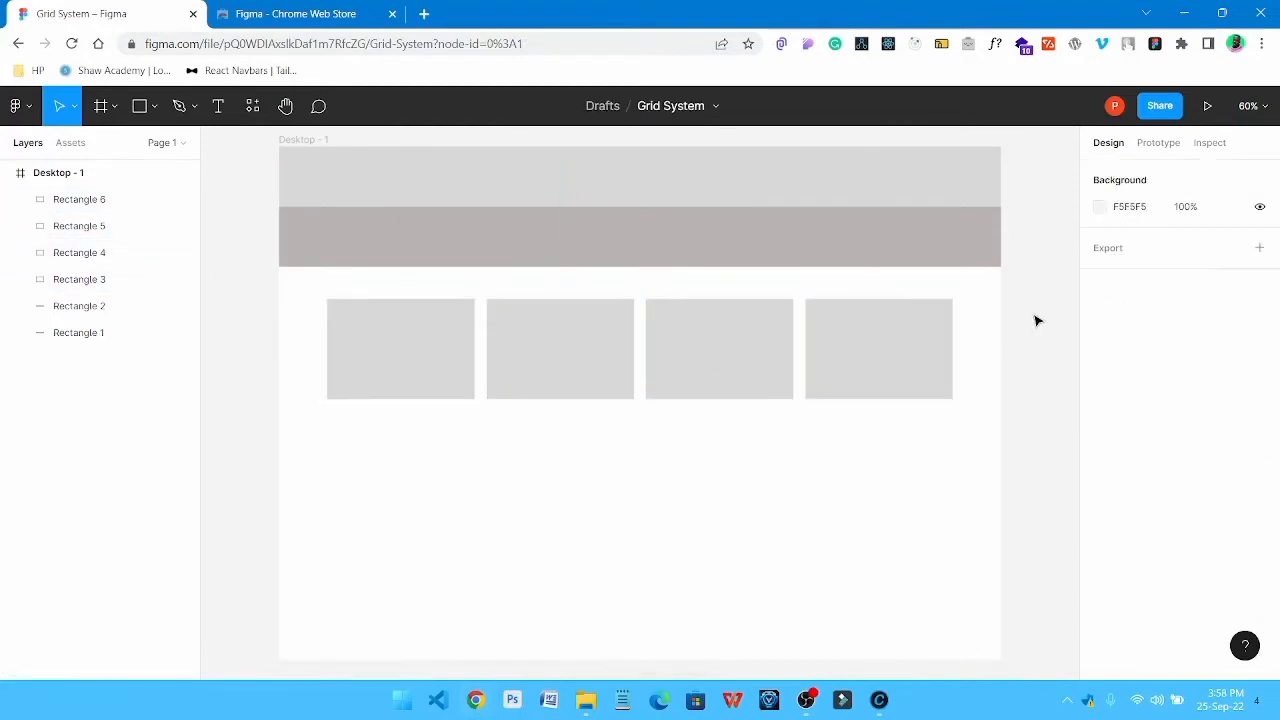
key("ctrl+shift+4")
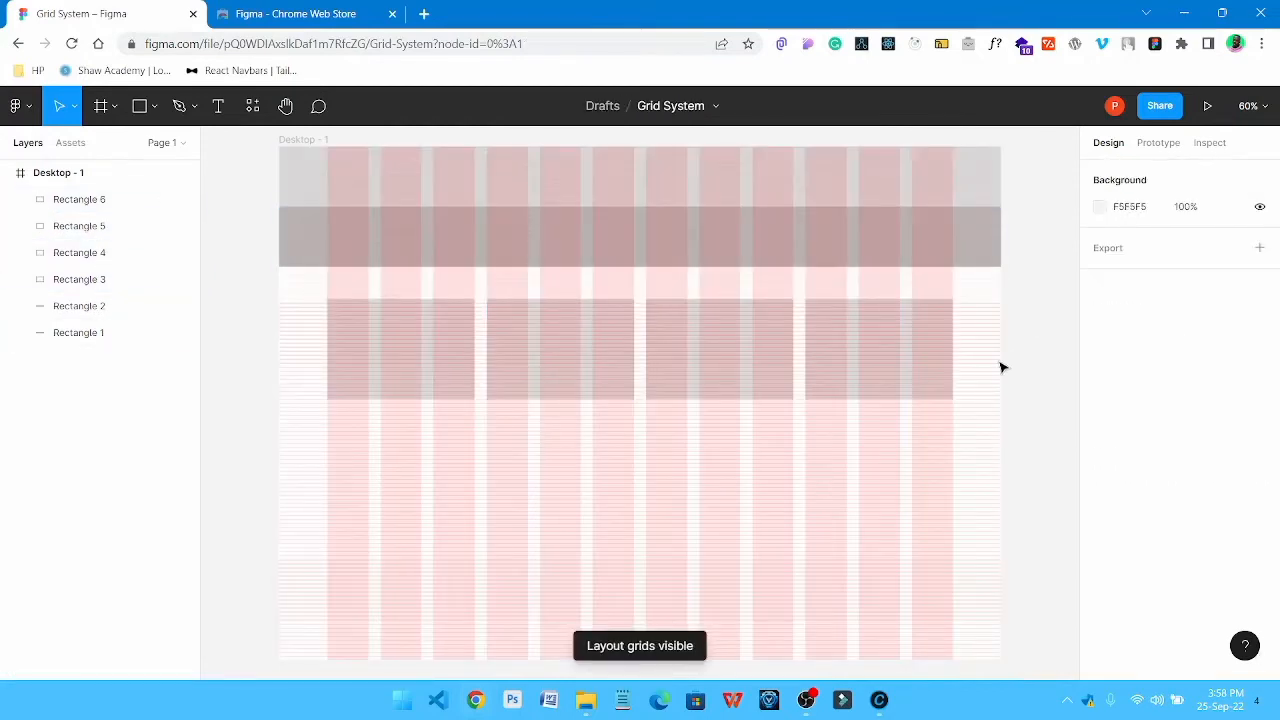
Nudge the first card down in small 1 px increments to Y 311
left_click(424, 365)
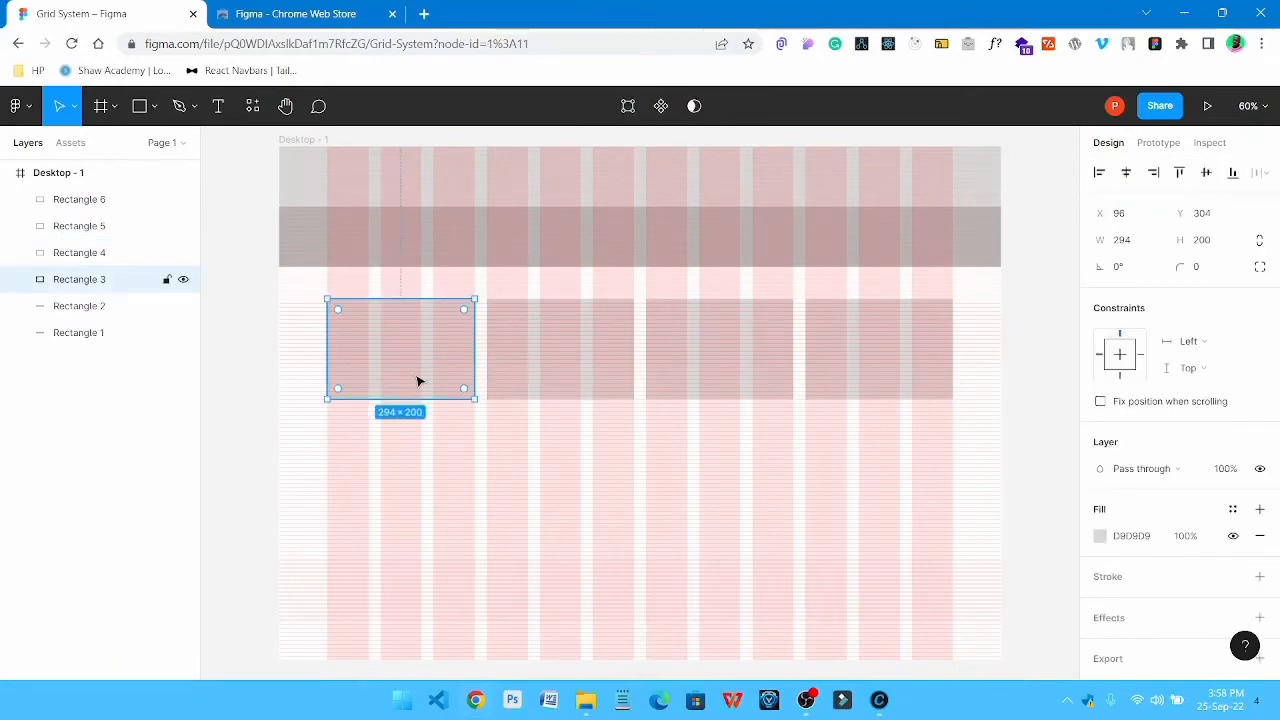
scroll(428, 357, "up", 10)
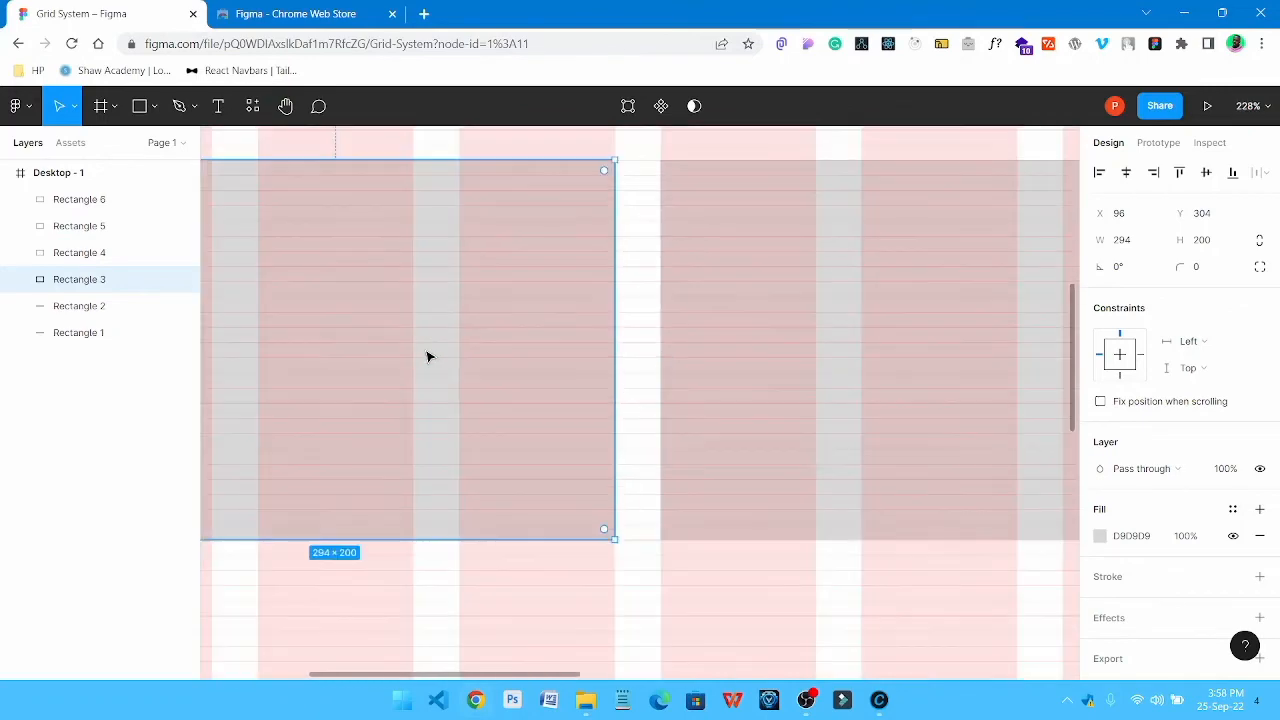
left_click_drag(437, 323, 648, 403)
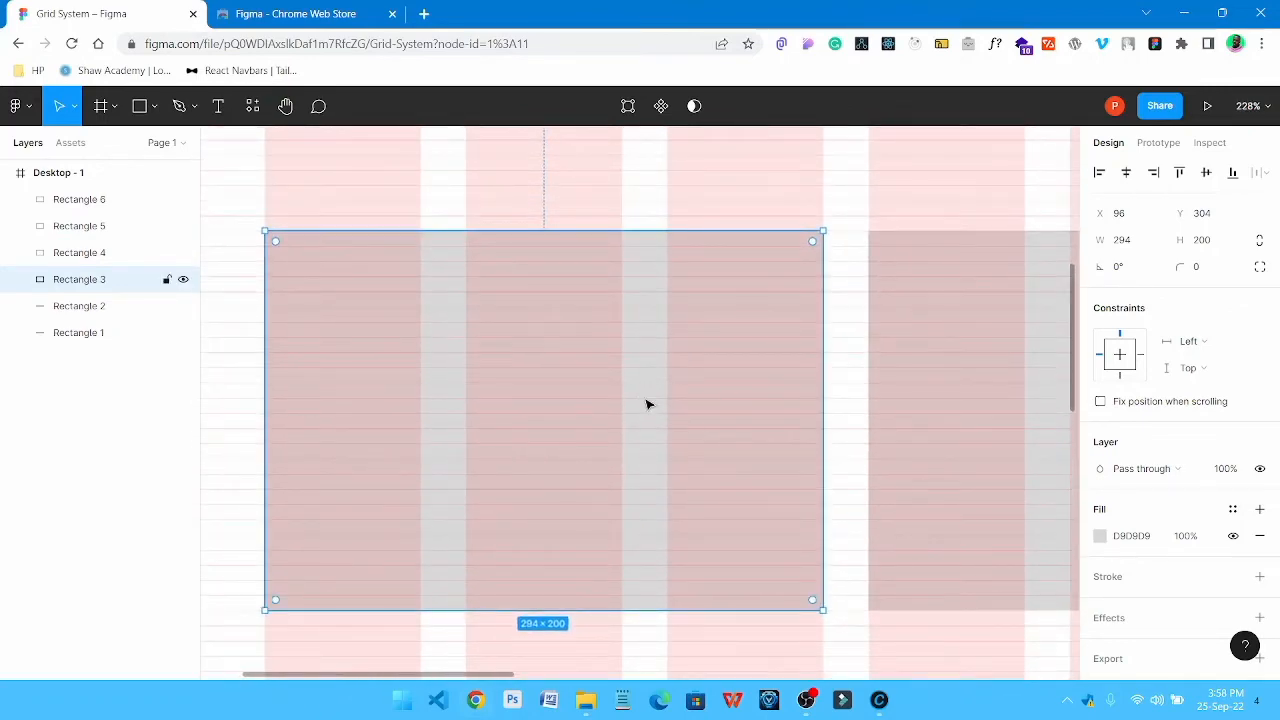
key("Down")
key("Down")
key("Down")
key("Down")
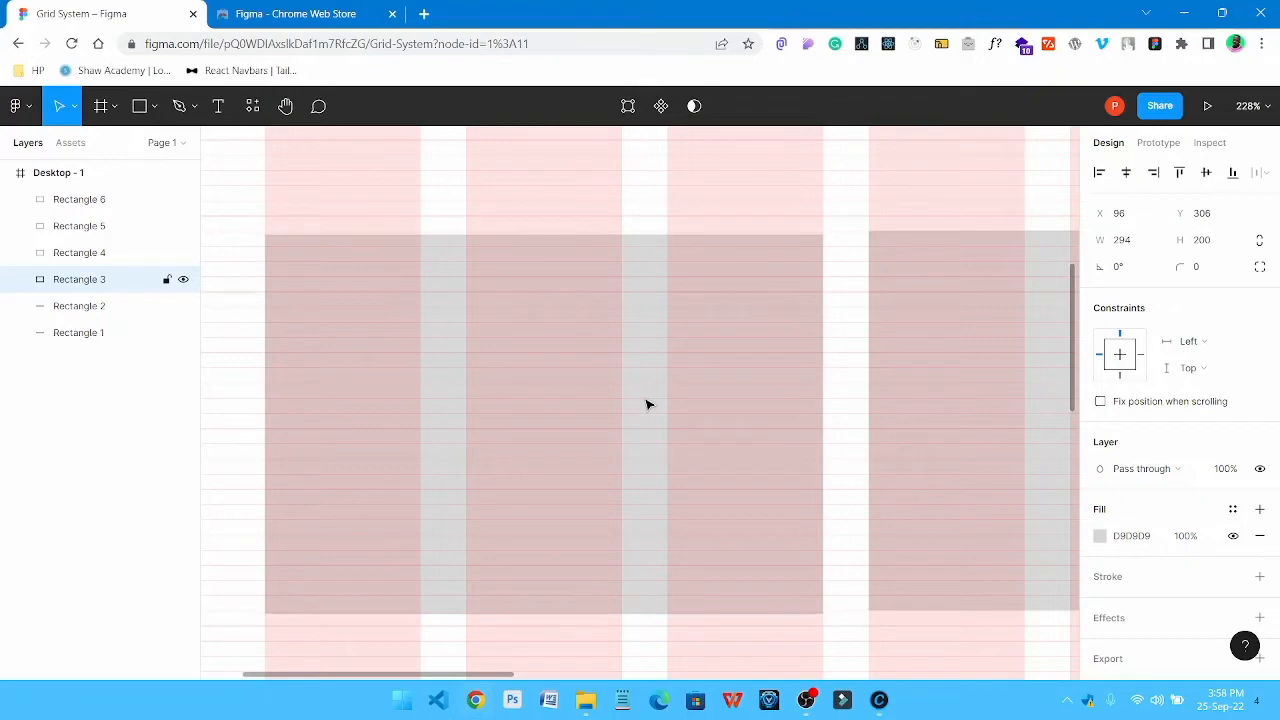
key("Down")
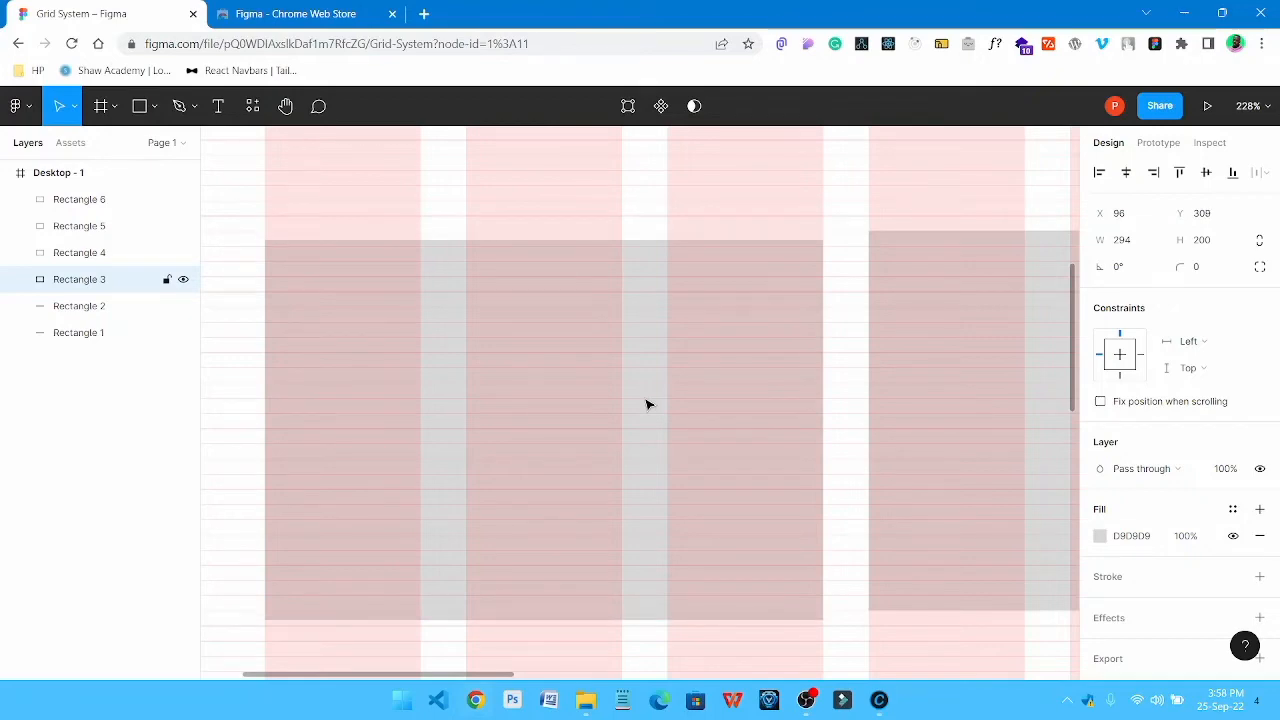
key("Down")
key("Down")
key("Down")
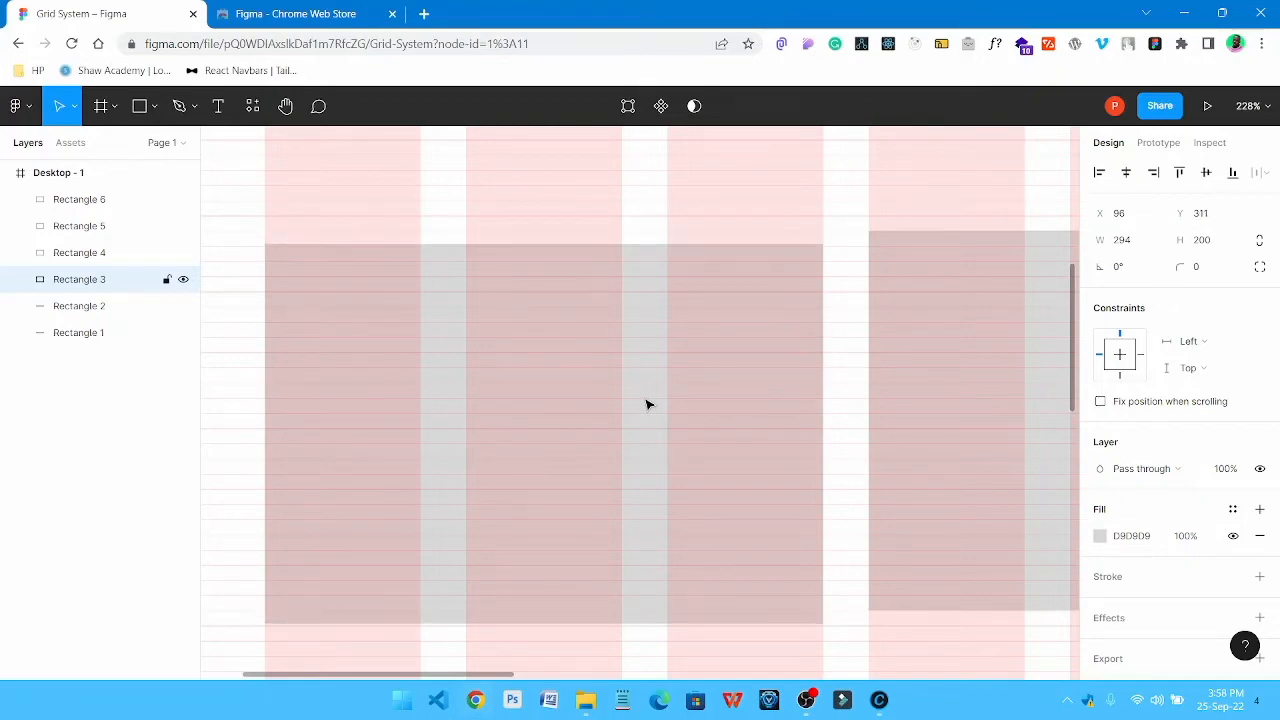
Nudge the first card back up in small 1 px increments to Y 304
key("Up")
key("Up")
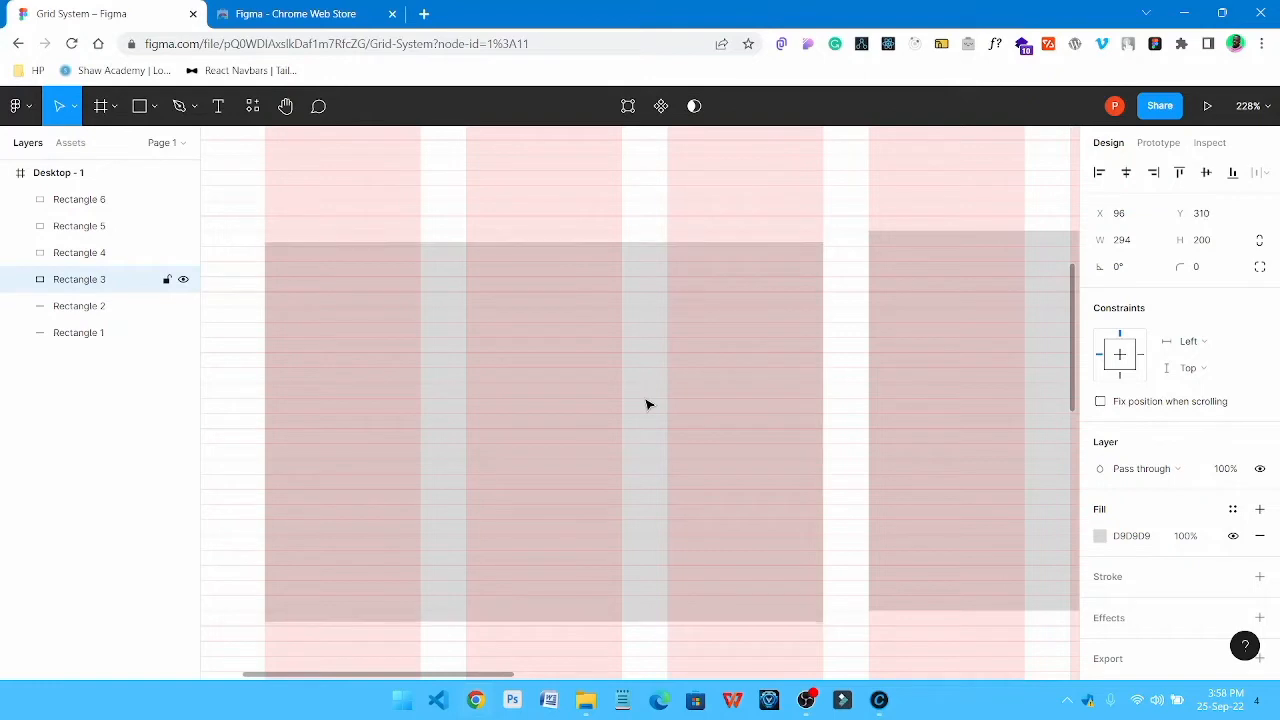
key("Up")
key("Up")
key("Up")
key("Up")
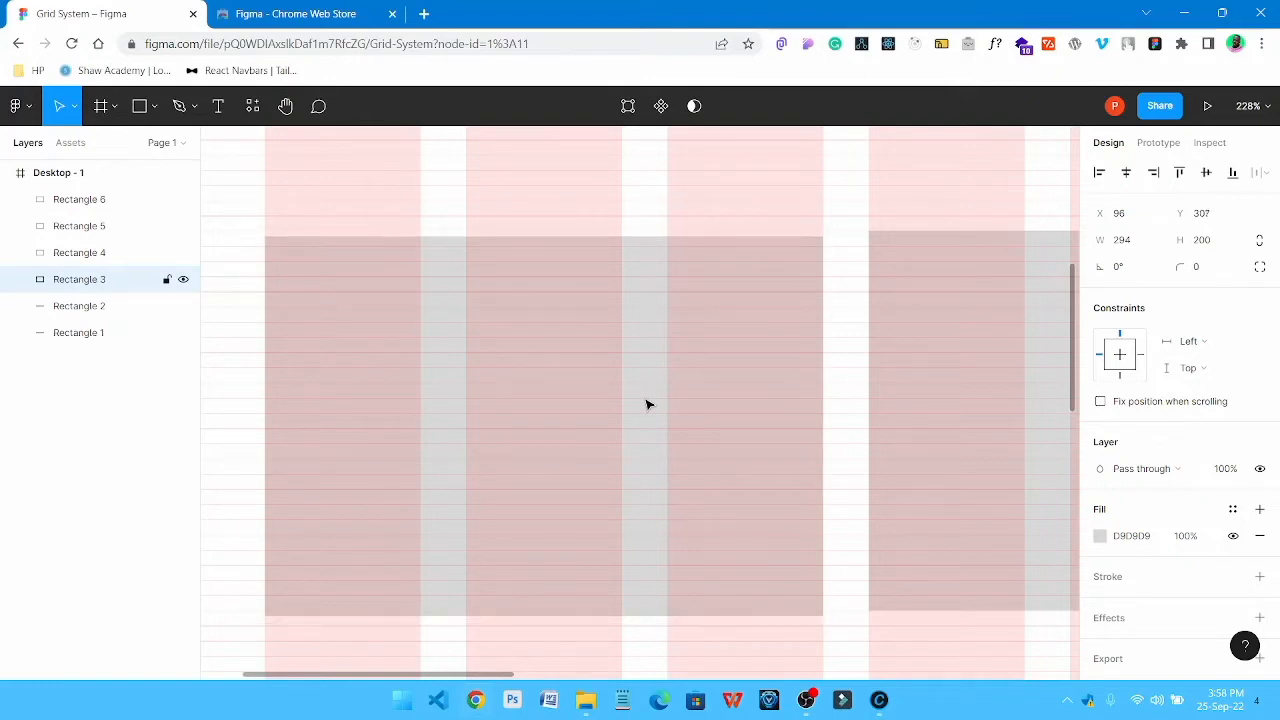
key("Up")
key("Up")
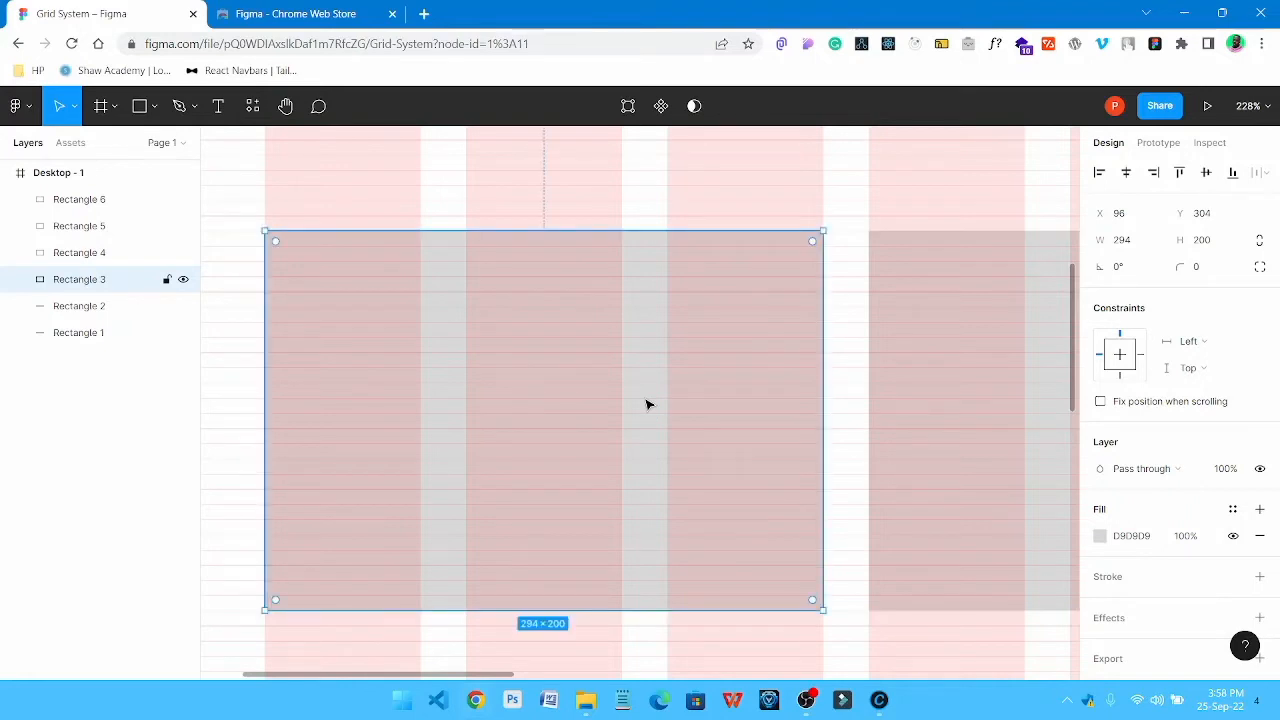
Nudge the first card down along the row grid in big 8 px increments to Y 344
key("Down")
key("Down")
key("Down")
key("Down")
key("Down")
key("Down")
key("shift+Down")
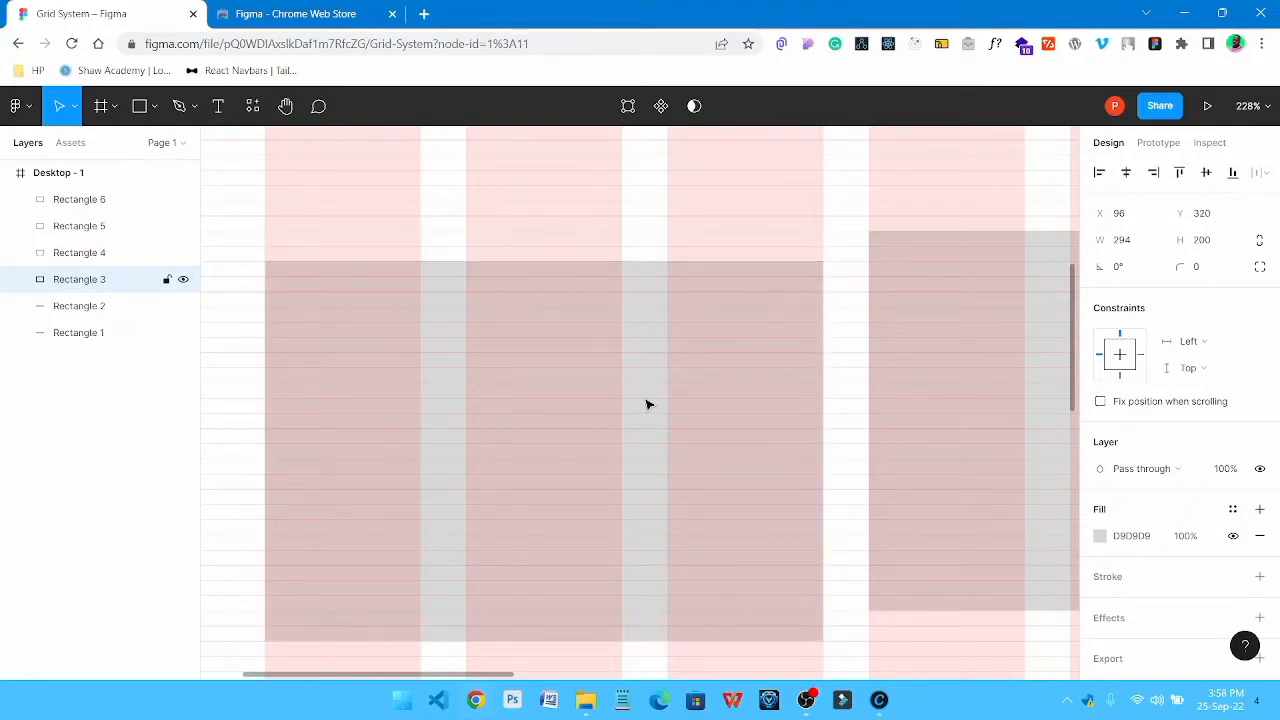
key("Down")
key("Down")
key("Down")
key("Down")
key("Down")
key("Down")
key("Down")
key("Down")
key("Down")
key("Down")
key("Down")
key("Down")
key("Down")
key("Down")
key("Down")
key("Down")
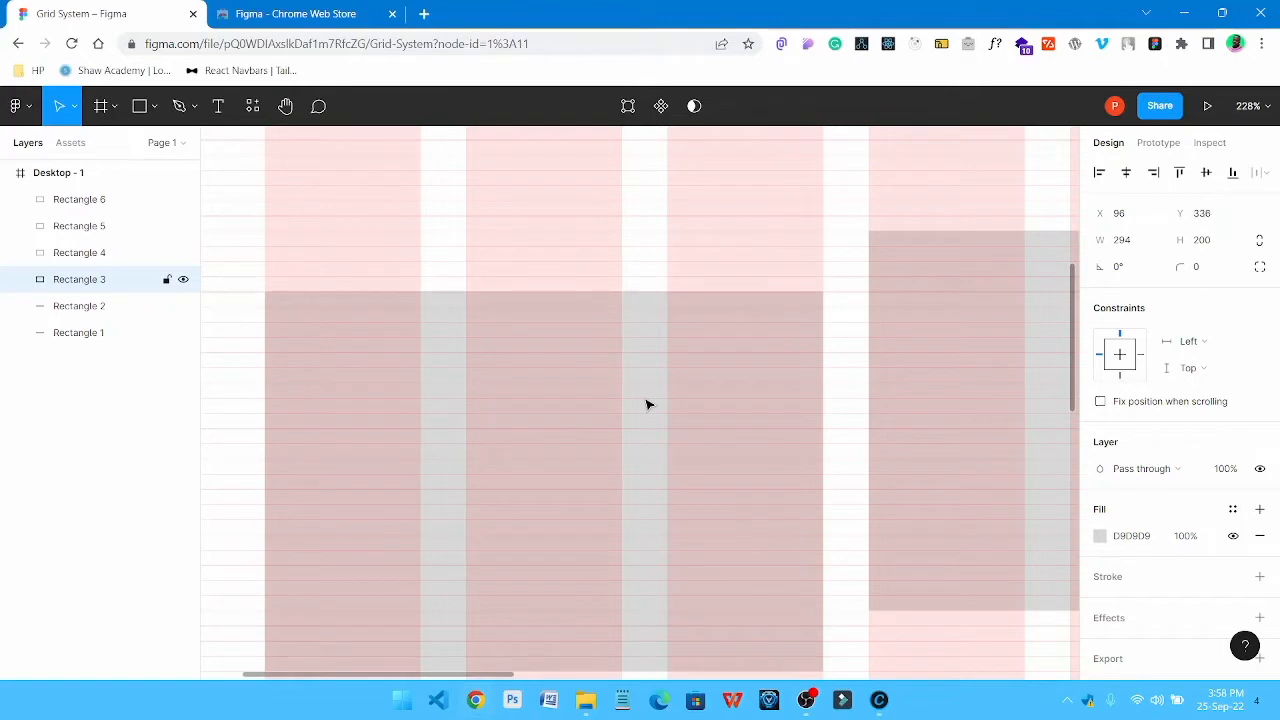
key("Down")
key("Down")
key("Down")
key("Down")
key("Down")
key("Down")
key("Down")
key("Down")
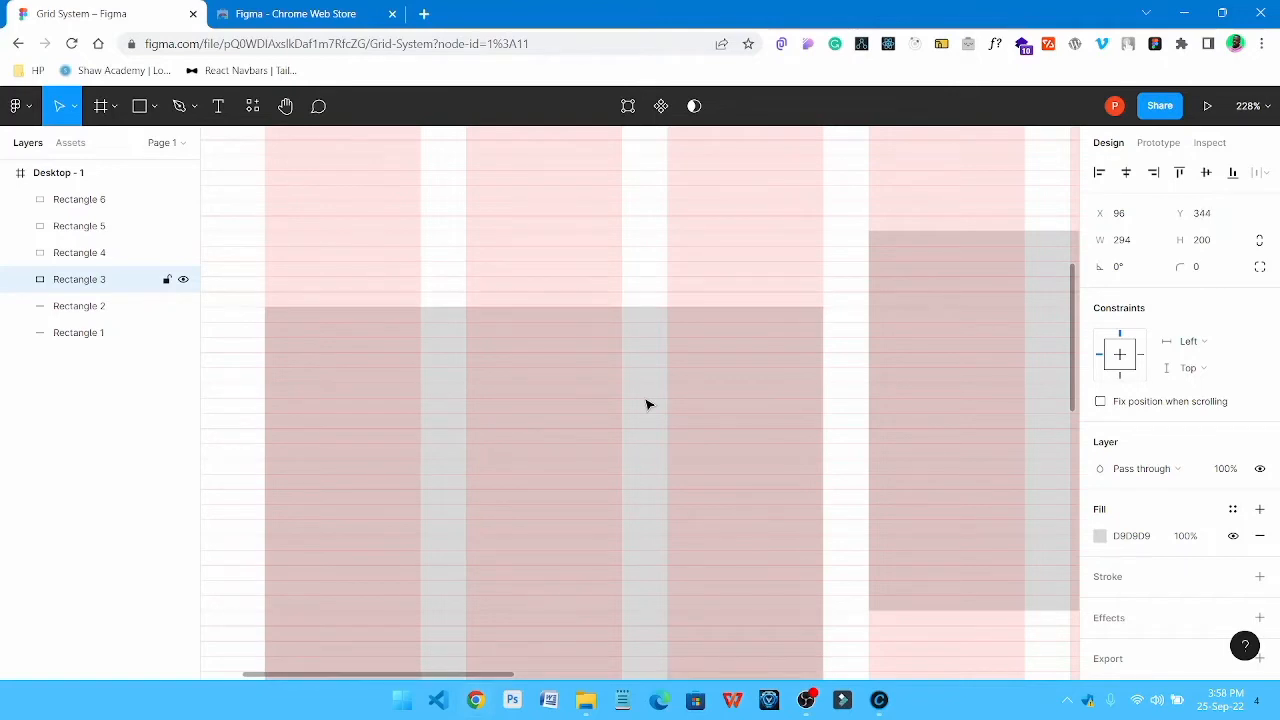
Nudge the first card back up in big 8 px increments to Y 304, level with the other cards
key("Up")
key("Up")
key("Up")
key("Up")
key("Up")
key("Up")
key("Up")
key("Up")
key("Up")
key("Up")
key("Up")
key("Up")
key("Up")
key("Up")
key("Up")
key("Up")
key("Up")
key("Up")
key("Up")
key("Up")
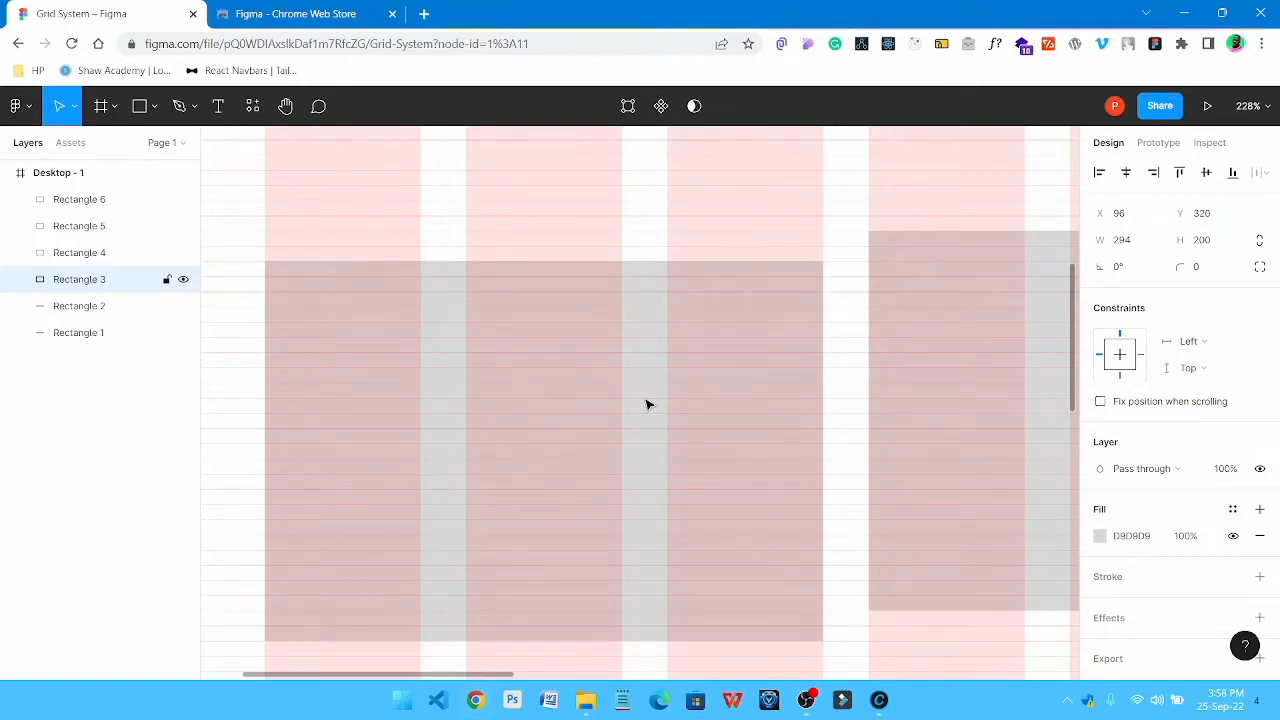
key("Up")
key("Up")
key("Up")
key("Up")
key("Up")
key("Up")
key("Up")
key("Up")
key("Up")
key("Up")
key("Up")
key("Up")
key("Up")
key("Up")
key("Up")
key("Up")
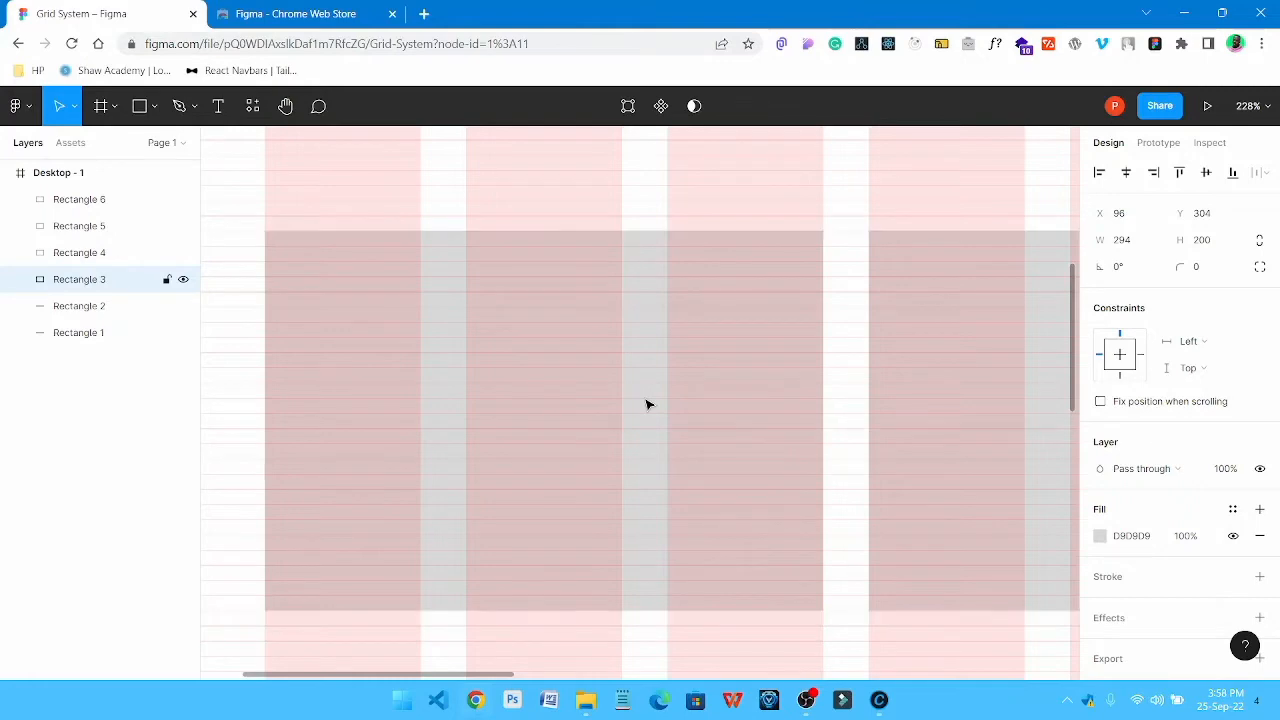
Add an iPad Pro 11" tablet frame next to the desktop frame
scroll(615, 332, "down", 10, "ctrl")
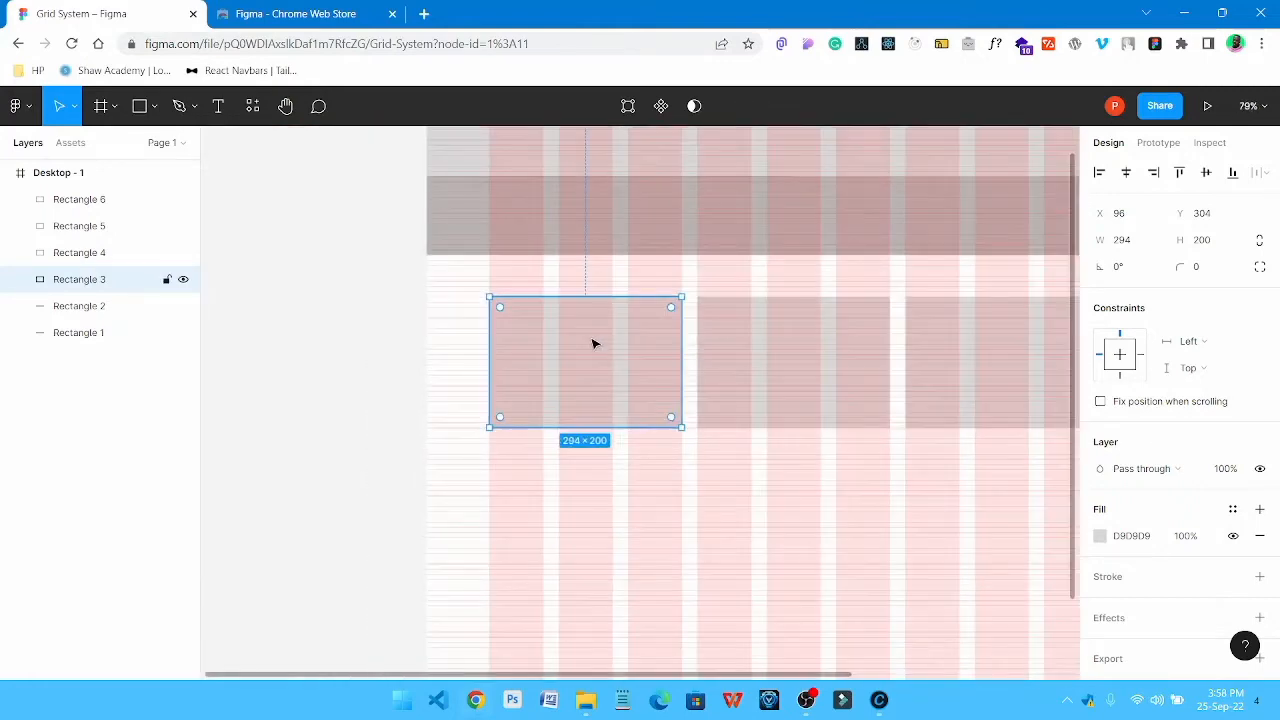
left_click_drag(786, 346, 556, 349)
left_click(897, 351)
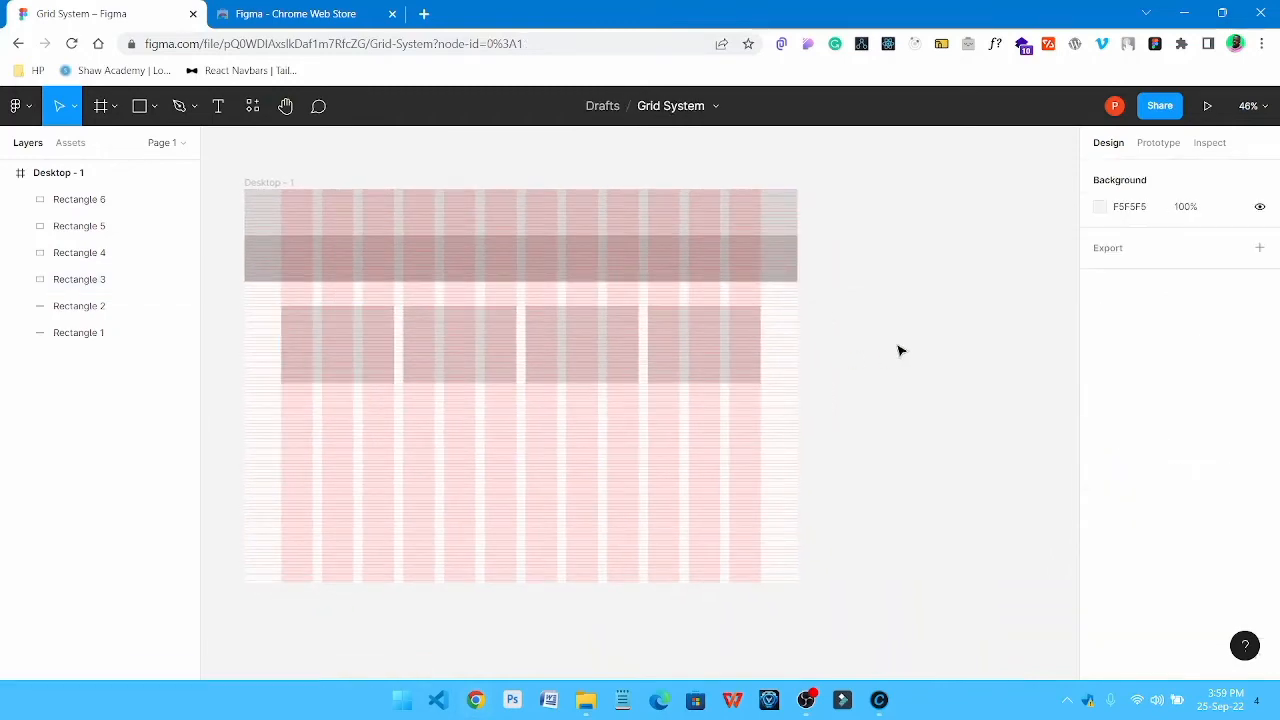
left_click_drag(649, 347, 629, 335)
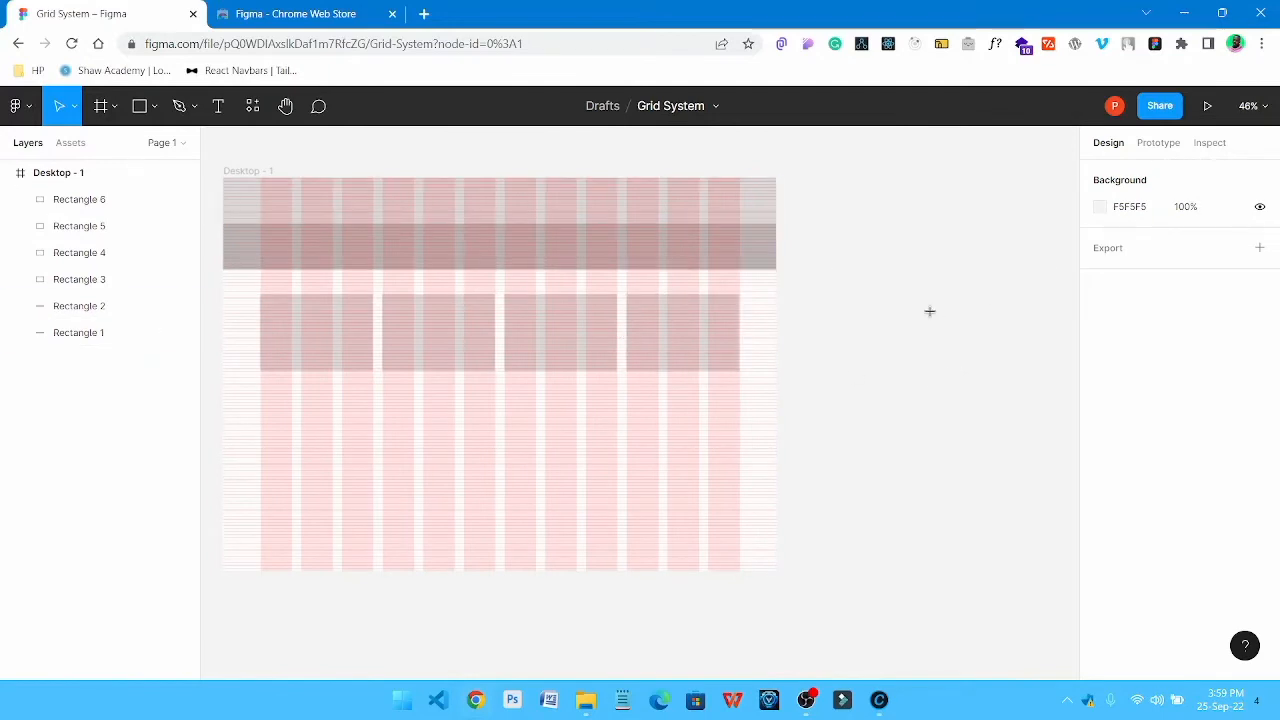
key("f")
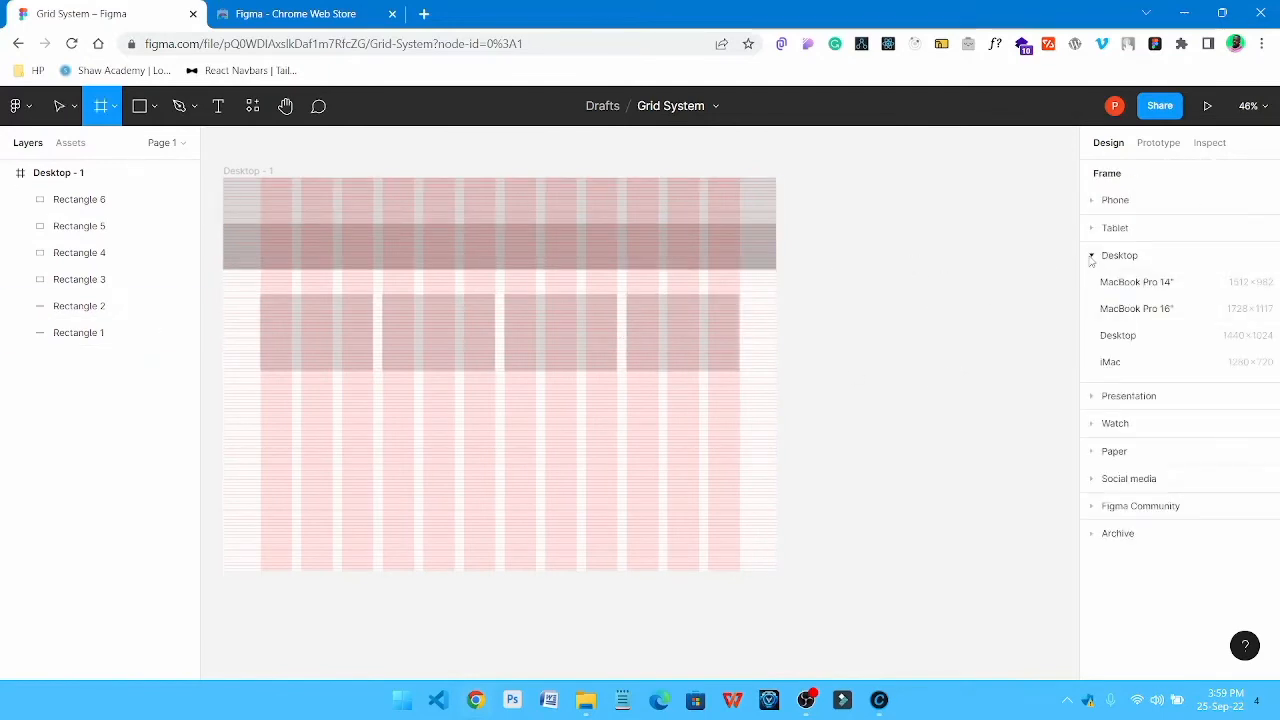
left_click(1091, 257)
left_click(1093, 232)
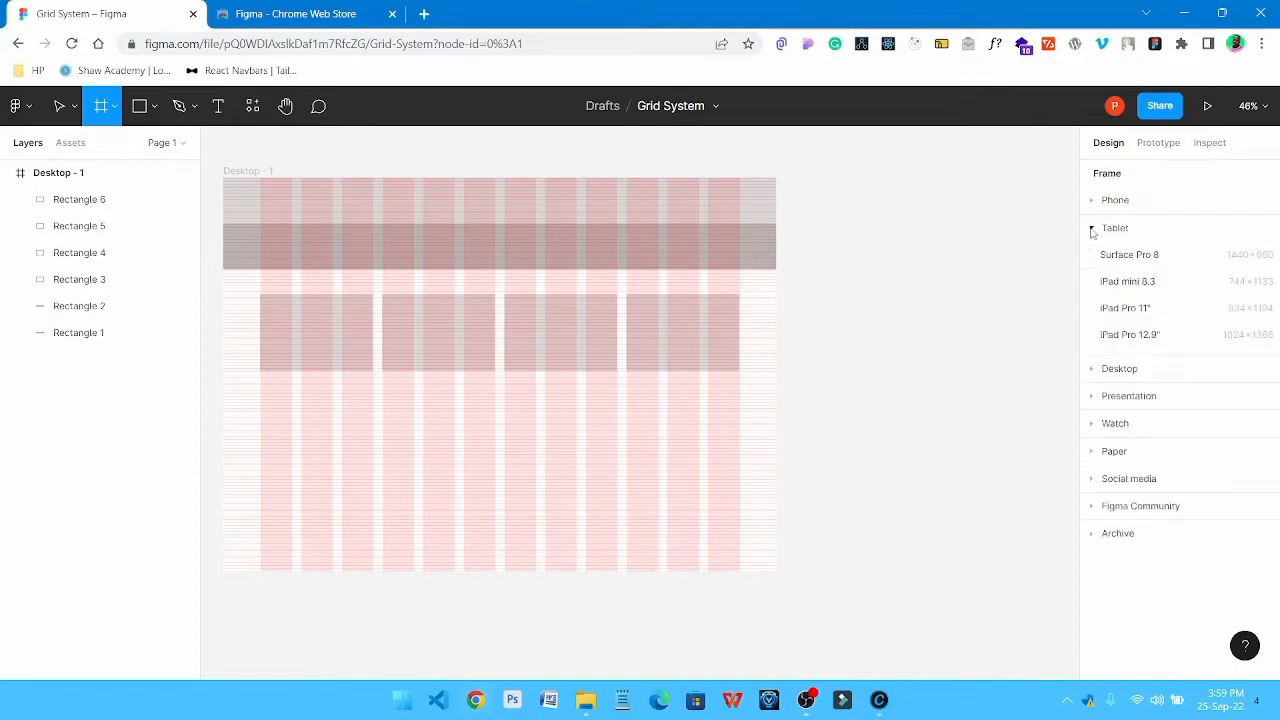
left_click(1125, 308)
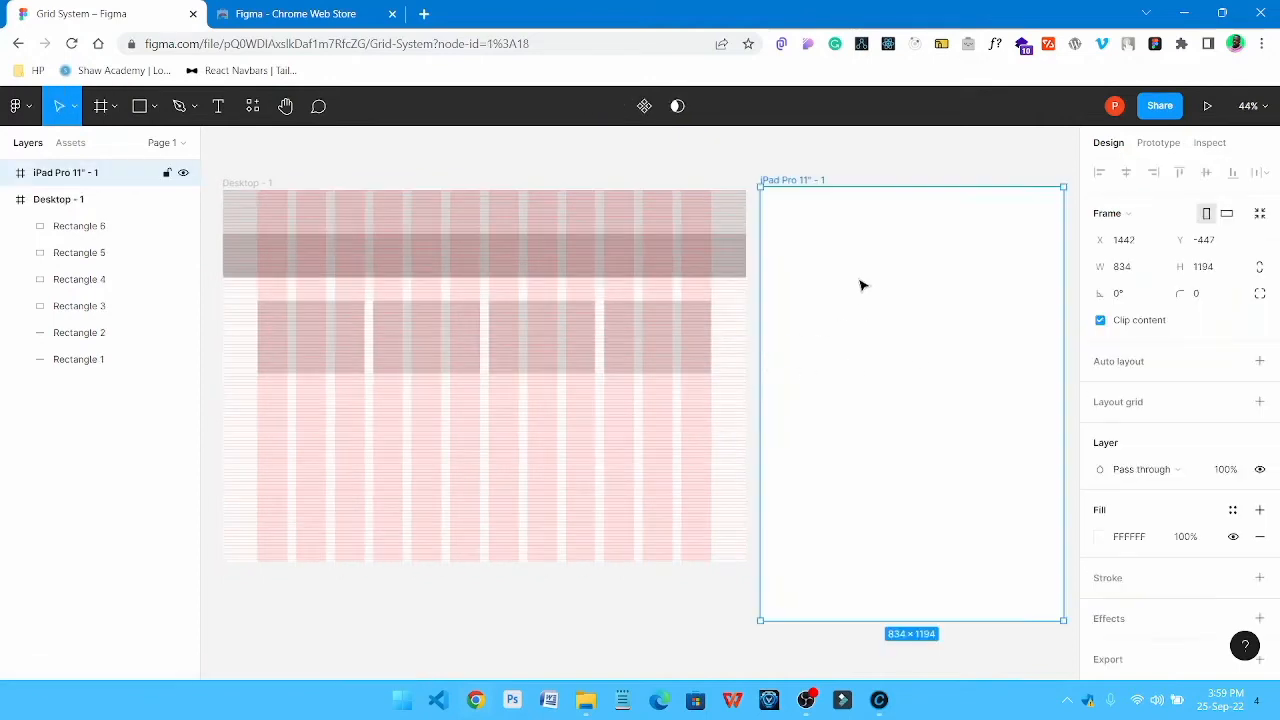
scroll(951, 291, "right", 2)
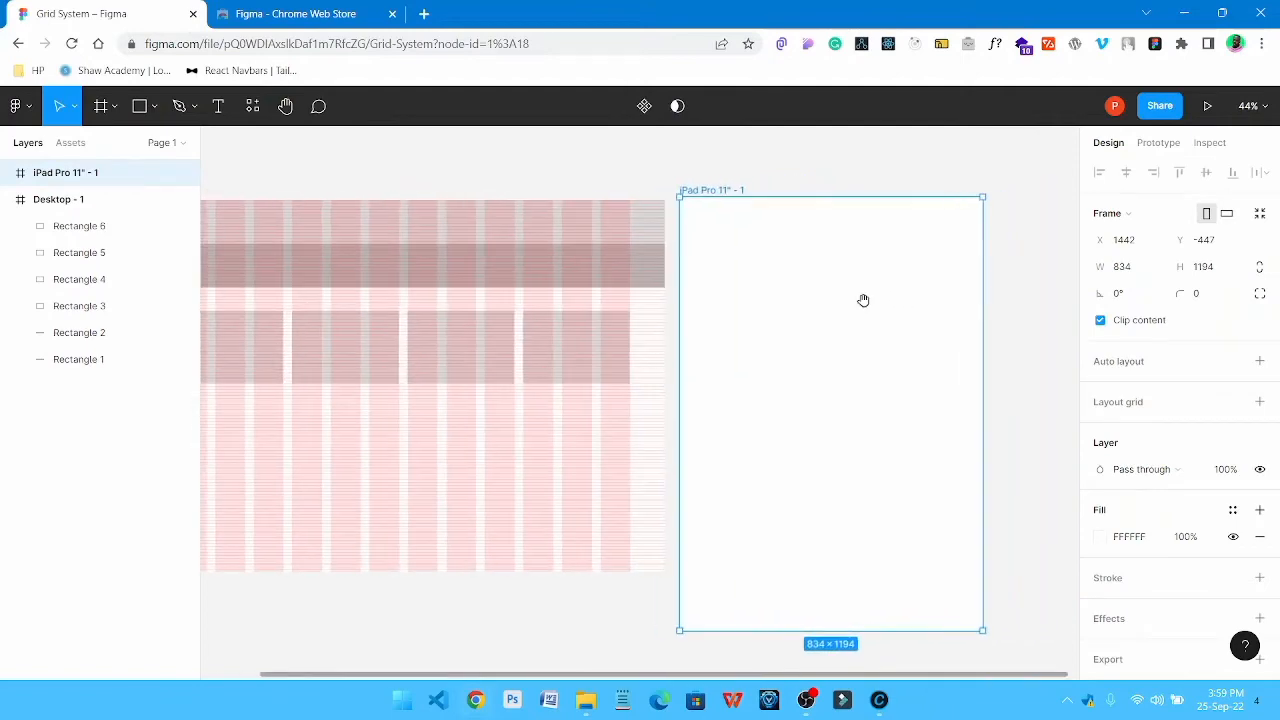
left_click(830, 172)
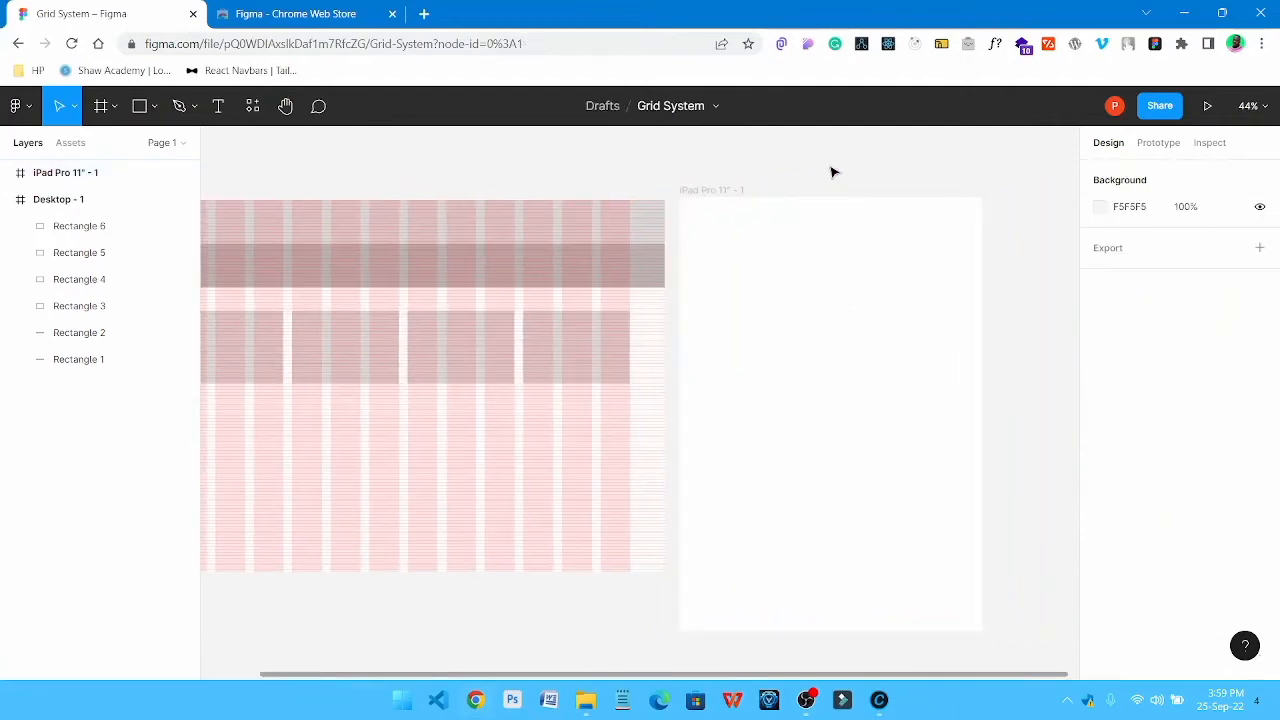
Copy the row and column layout grids from the Desktop - 1 frame onto the iPad Pro 11" frame
left_click(410, 226)
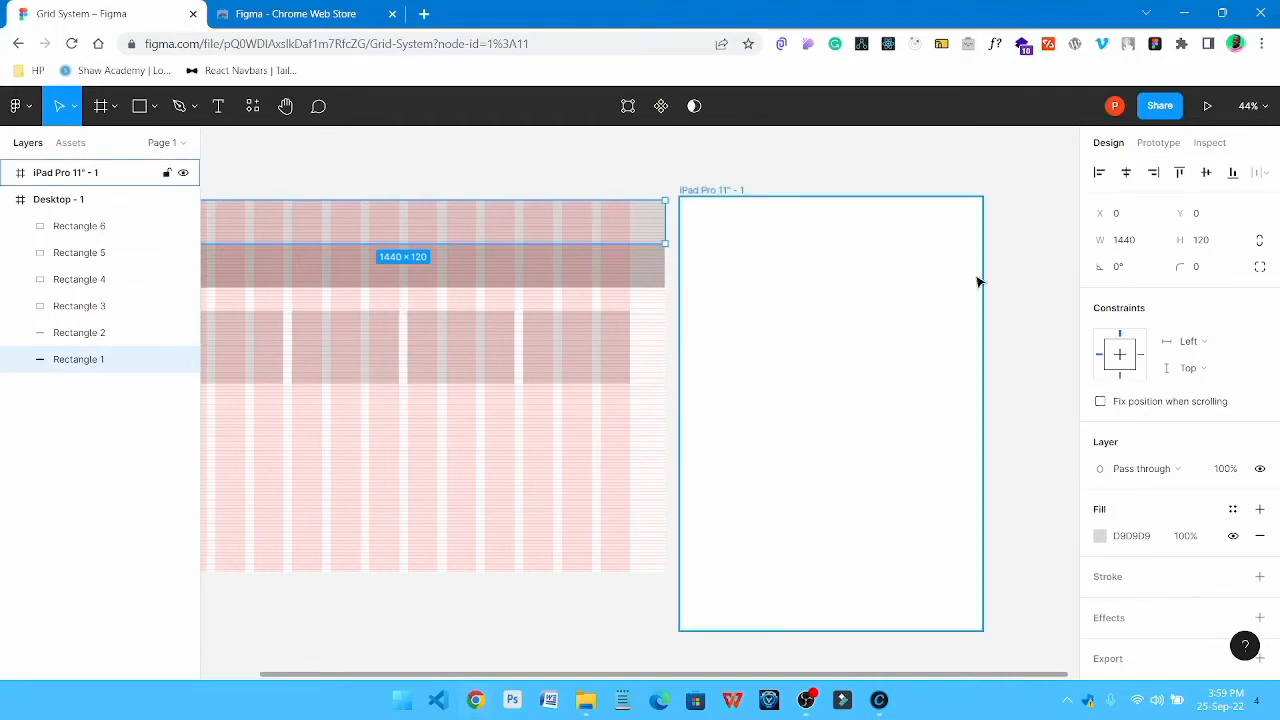
left_click(997, 231)
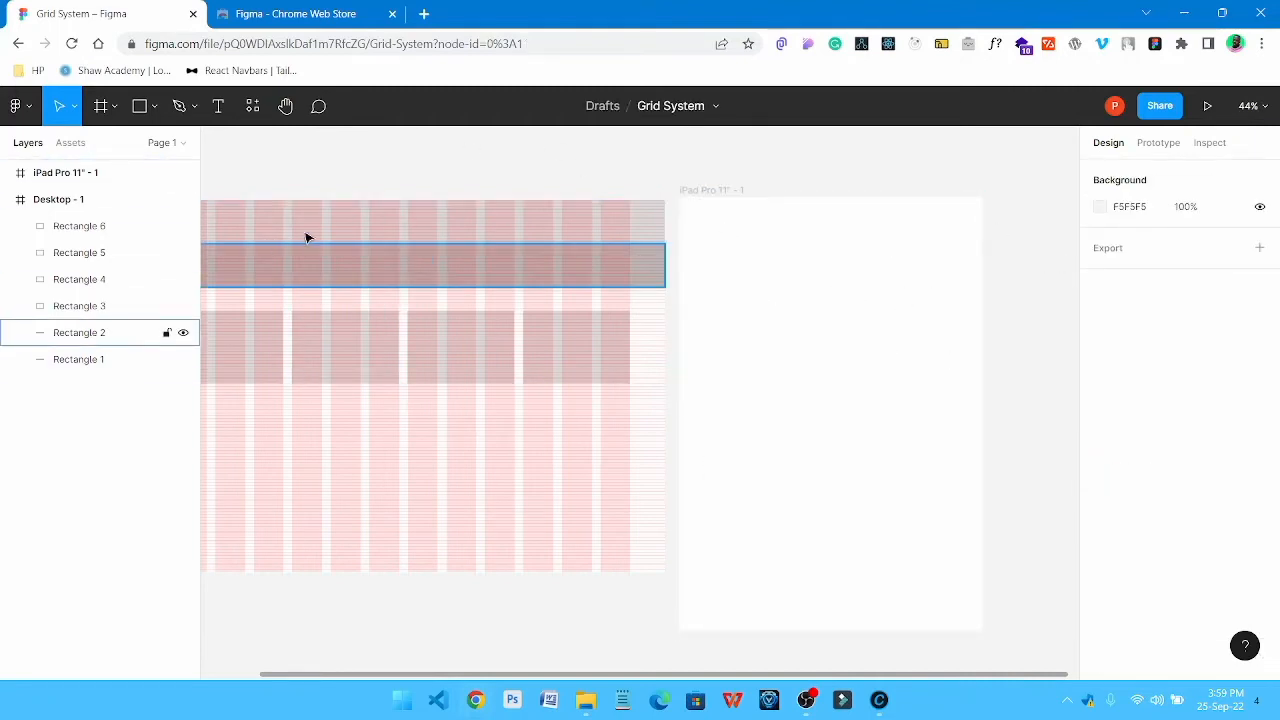
scroll(380, 238, "left", 2)
left_click(258, 192)
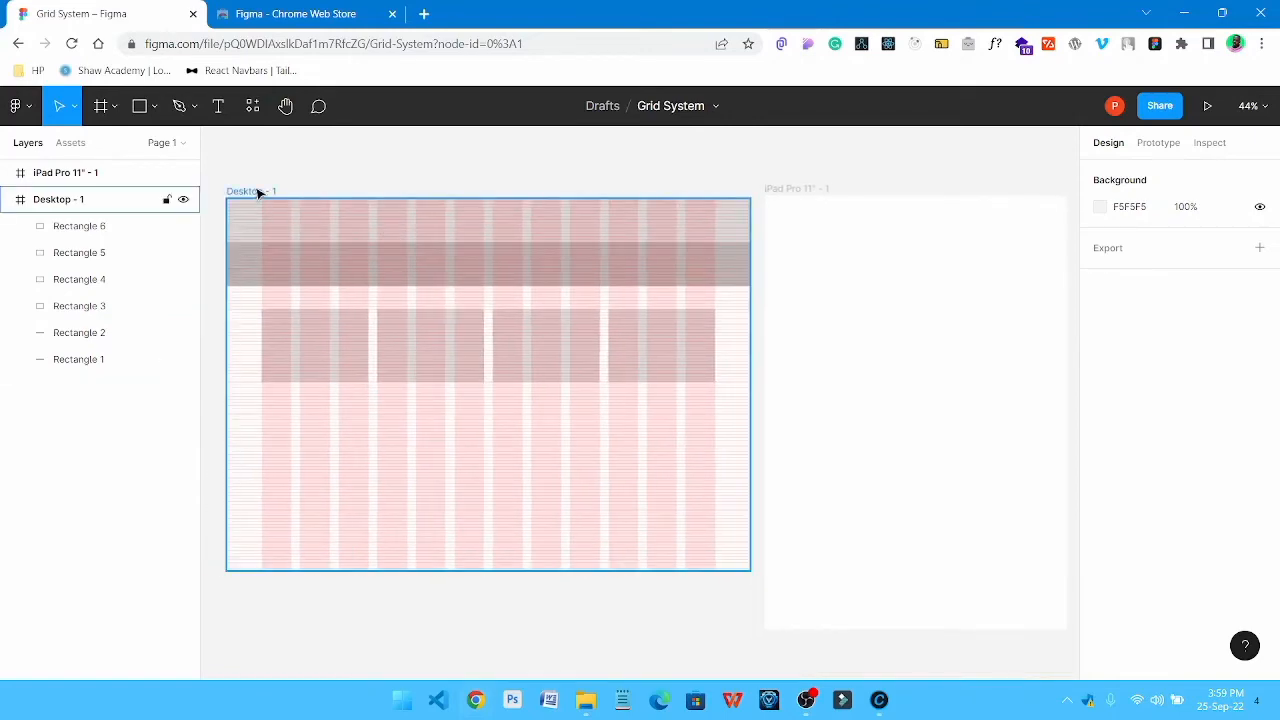
scroll(769, 260, "right", 5)
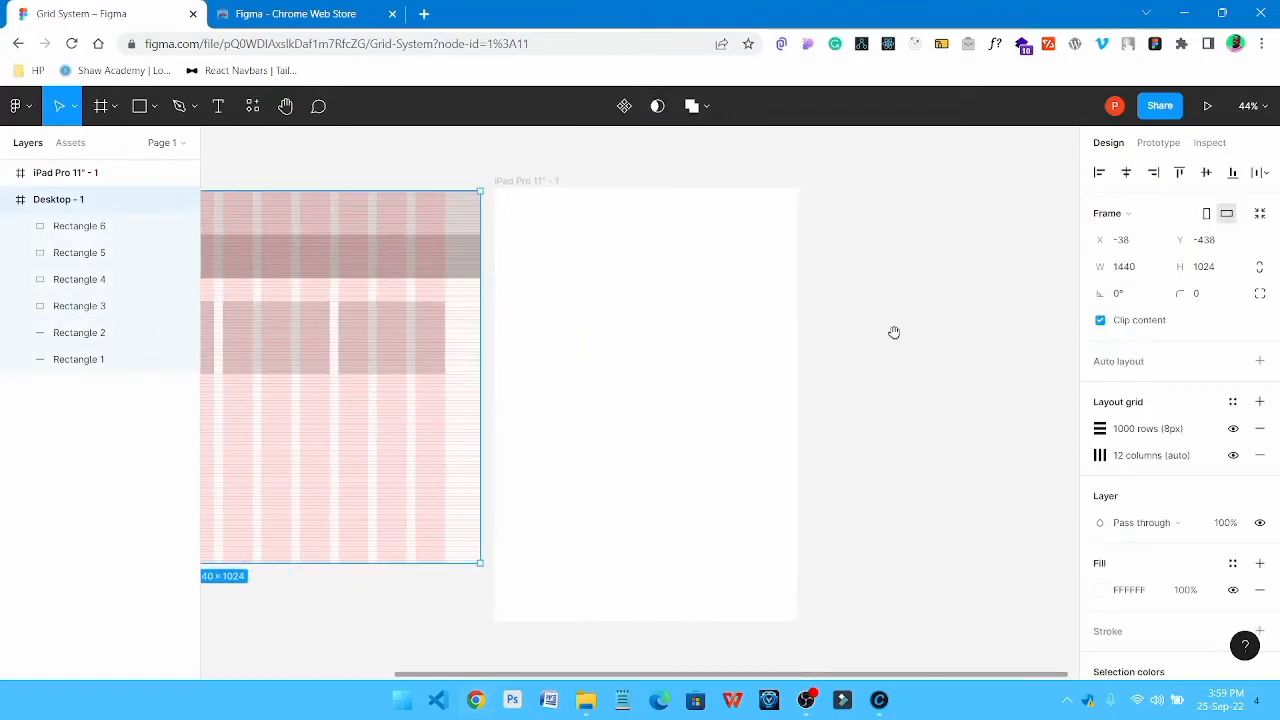
left_click(1087, 459, "shift")
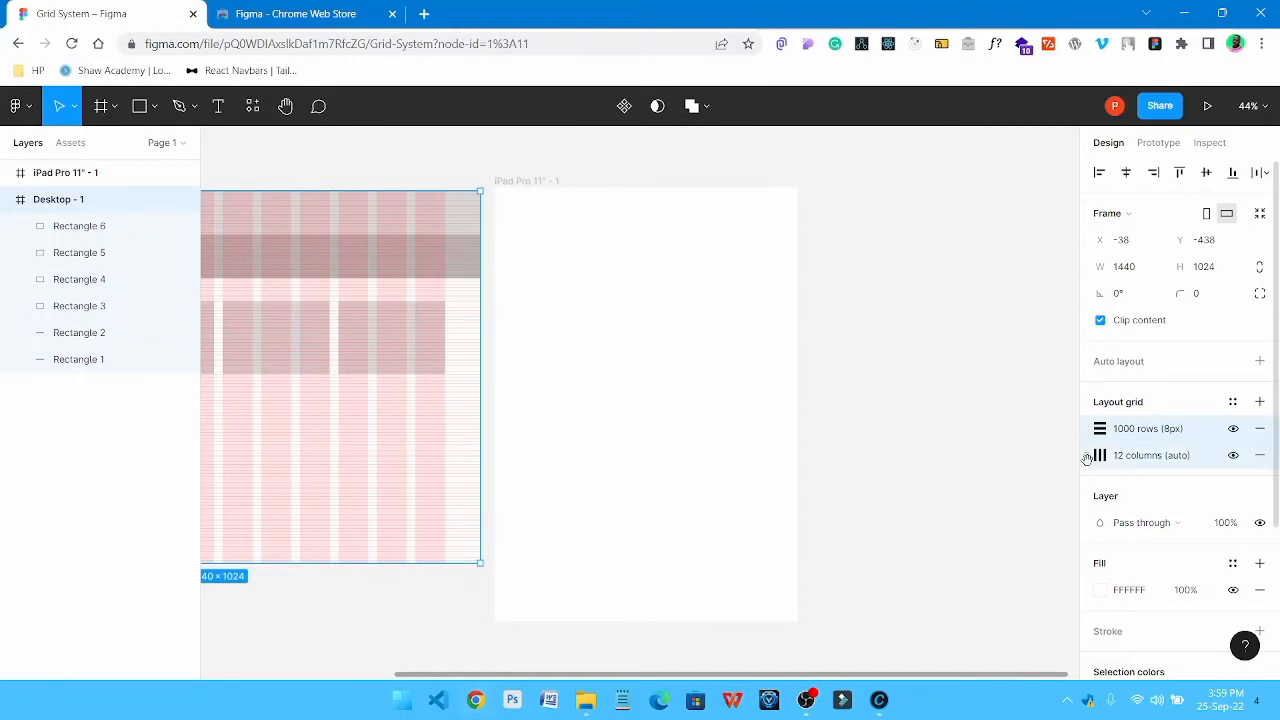
left_click(531, 184)
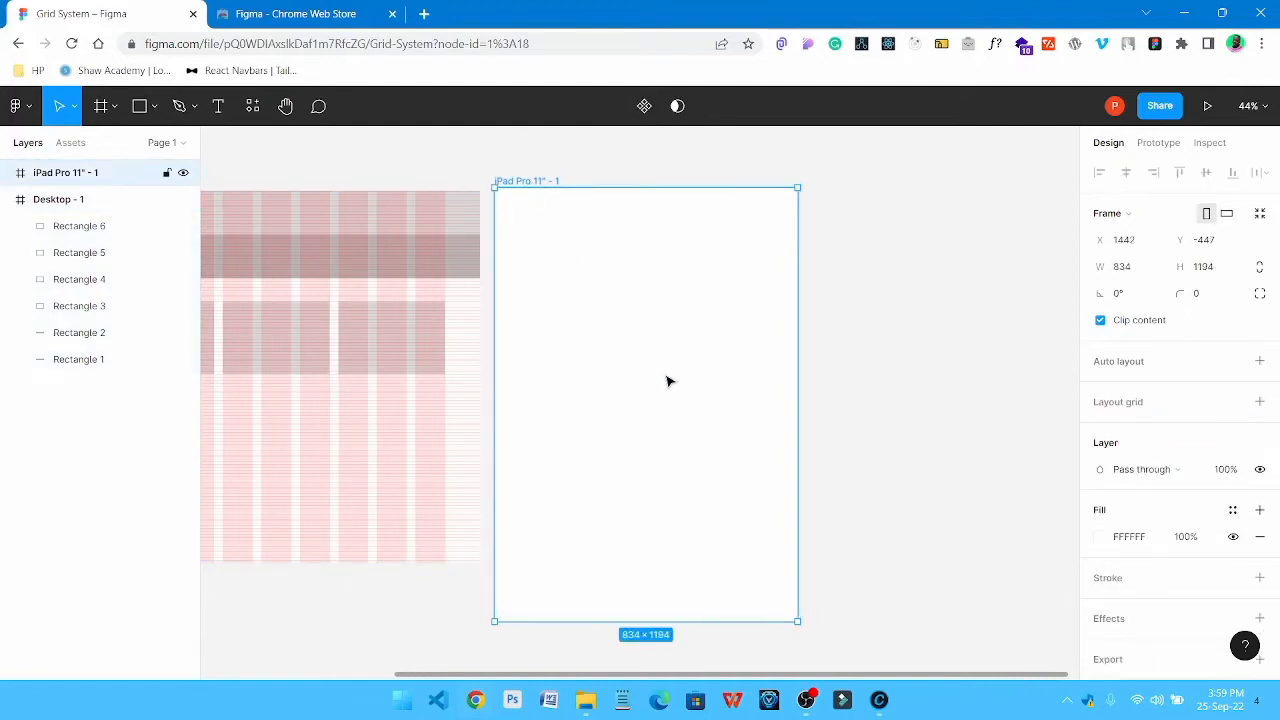
key("ctrl+alt+v")
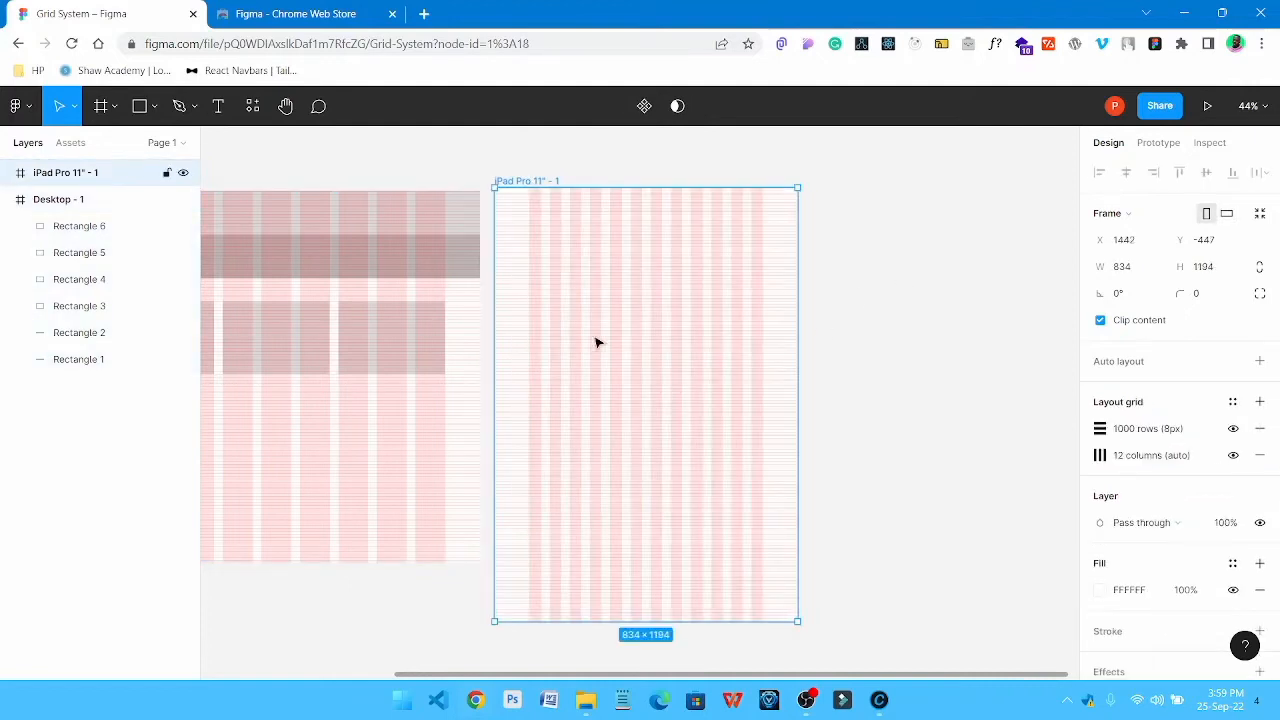
Set the iPad frame's column grid to a count of 8 with a margin of 64
scroll(559, 240, "up", 2)
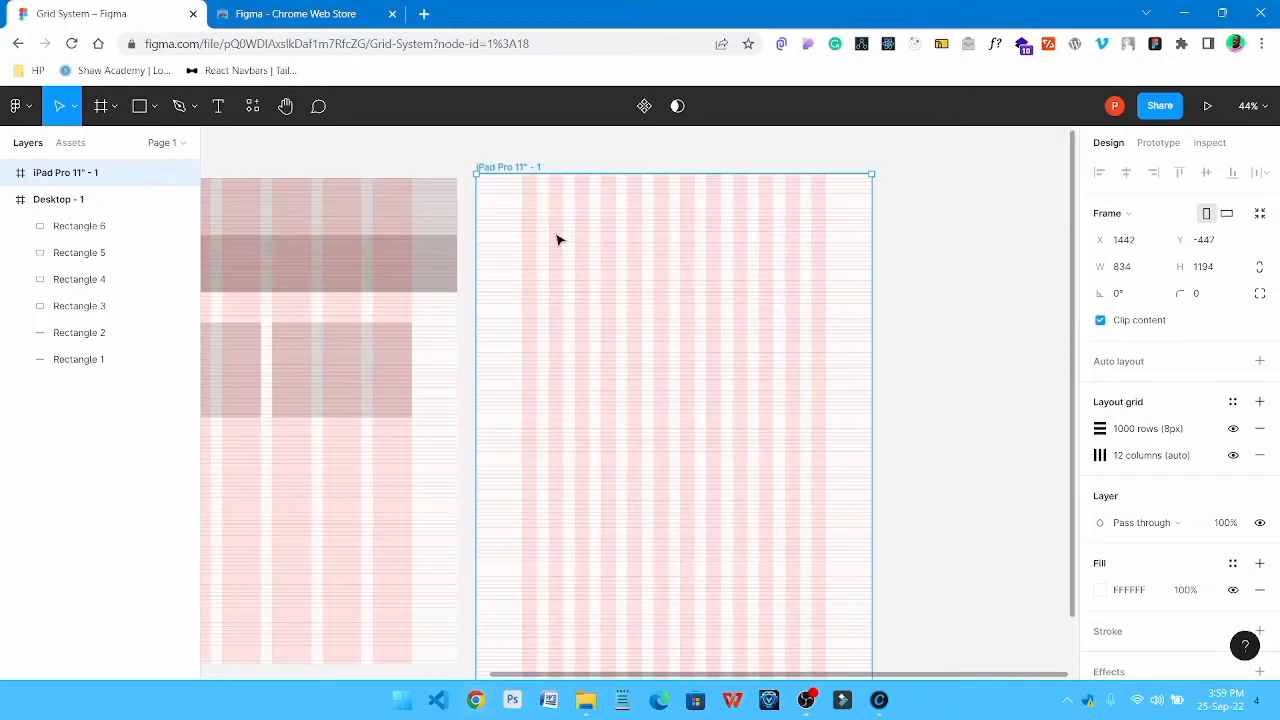
scroll(559, 240, "down", 1)
scroll(559, 240, "up", 1)
left_click(1101, 456)
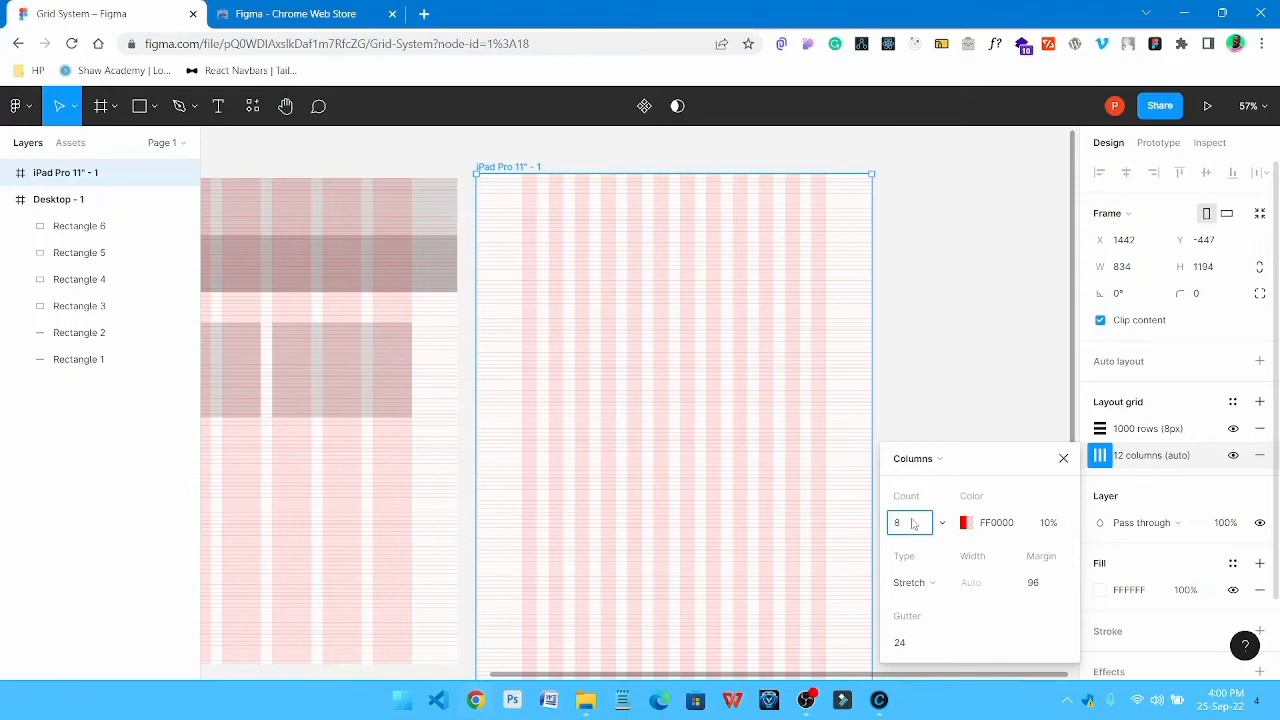
left_click(1050, 588)
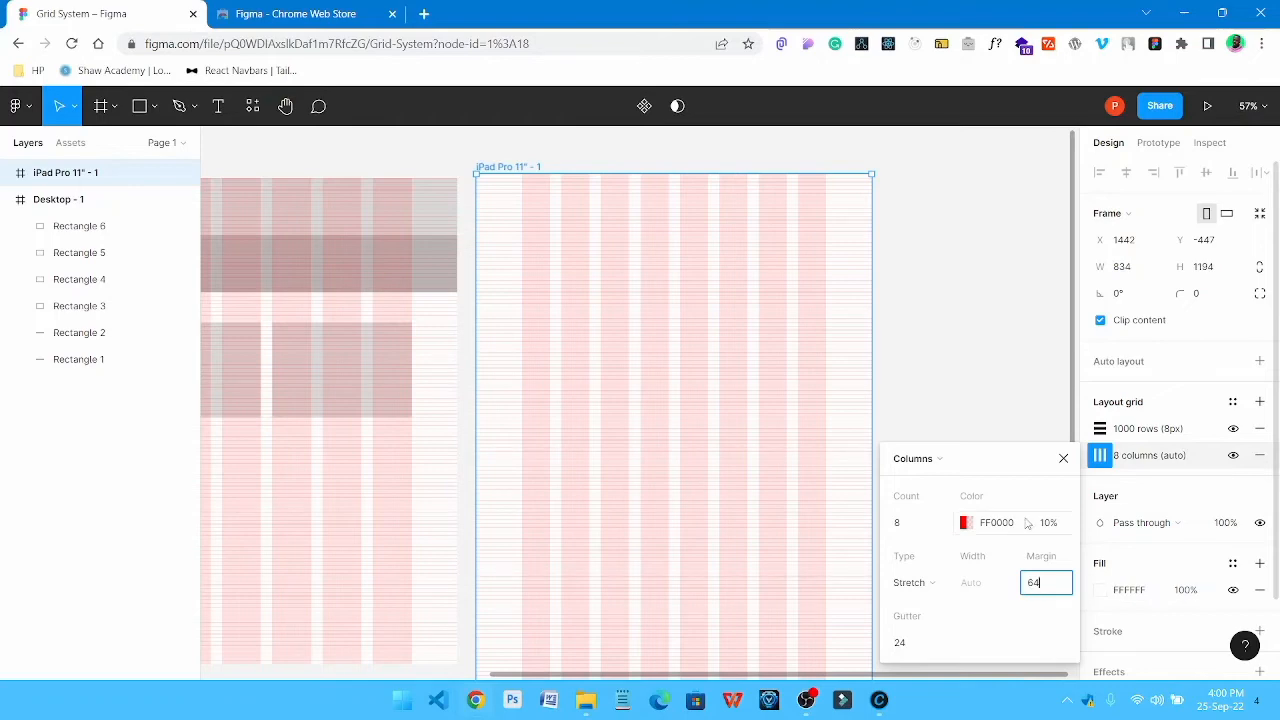
key("Return")
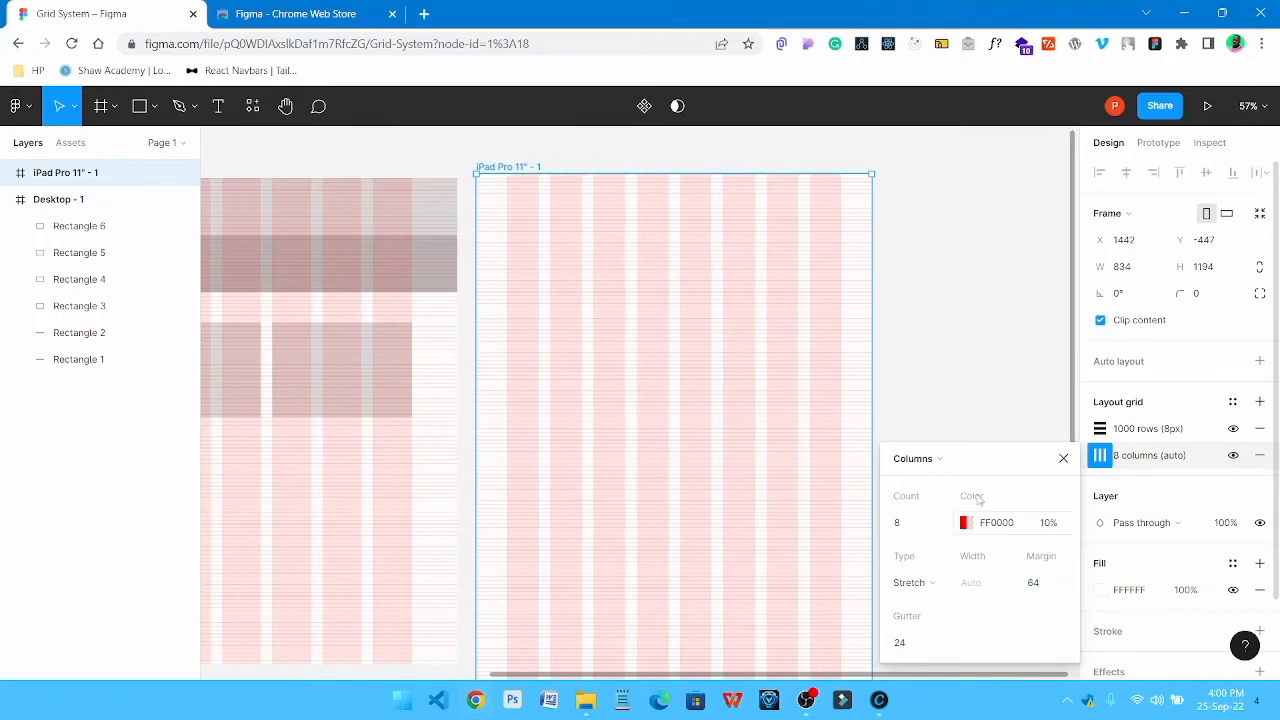
left_click(908, 249)
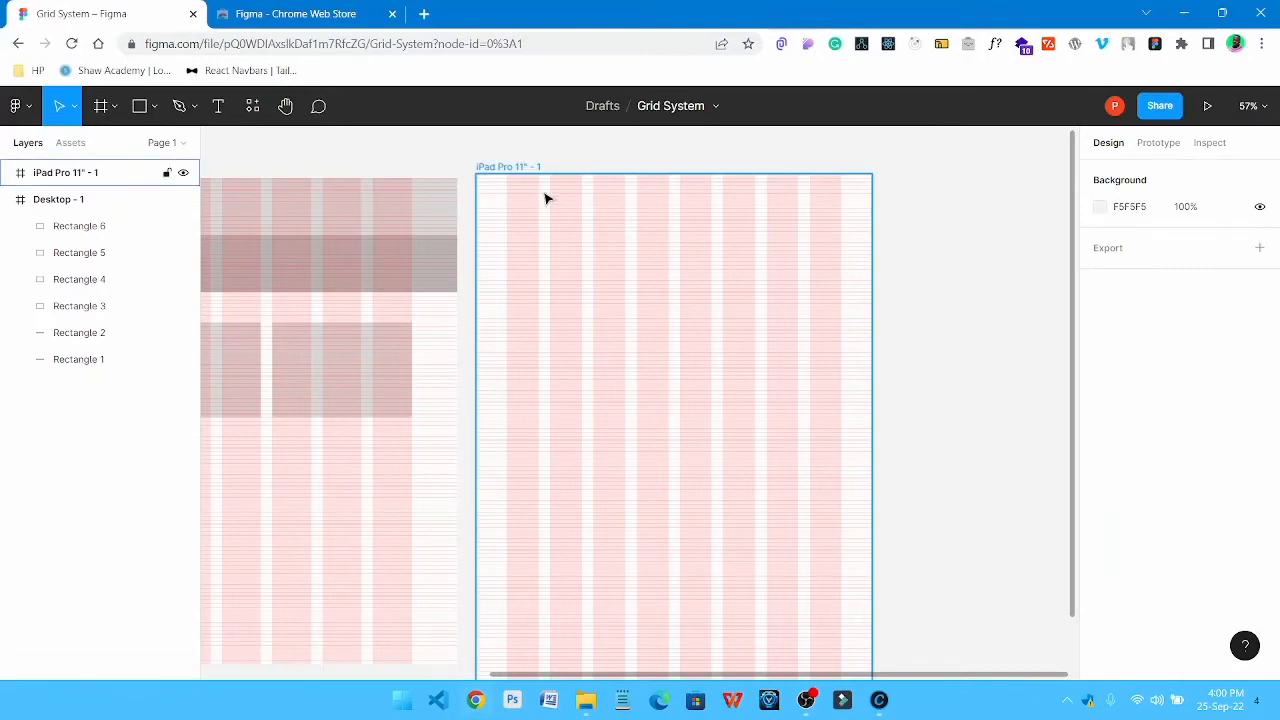
left_click_drag(646, 272, 660, 295)
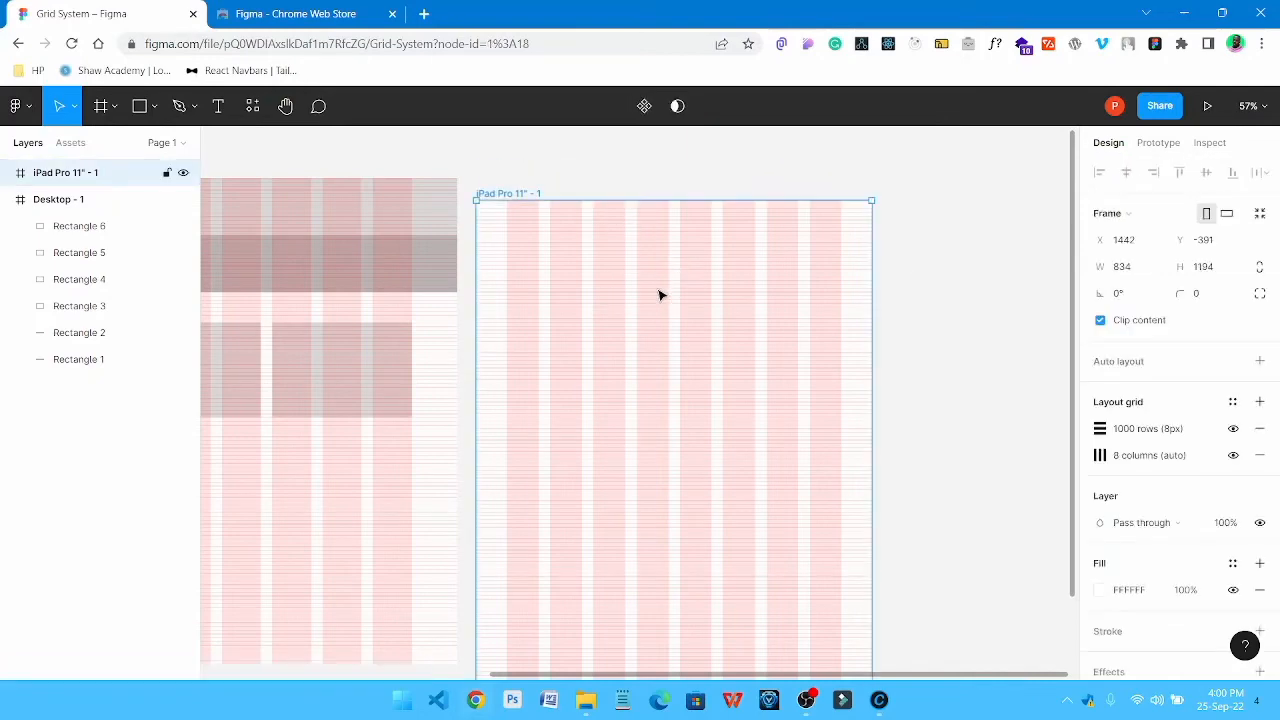
key("ctrl+z")
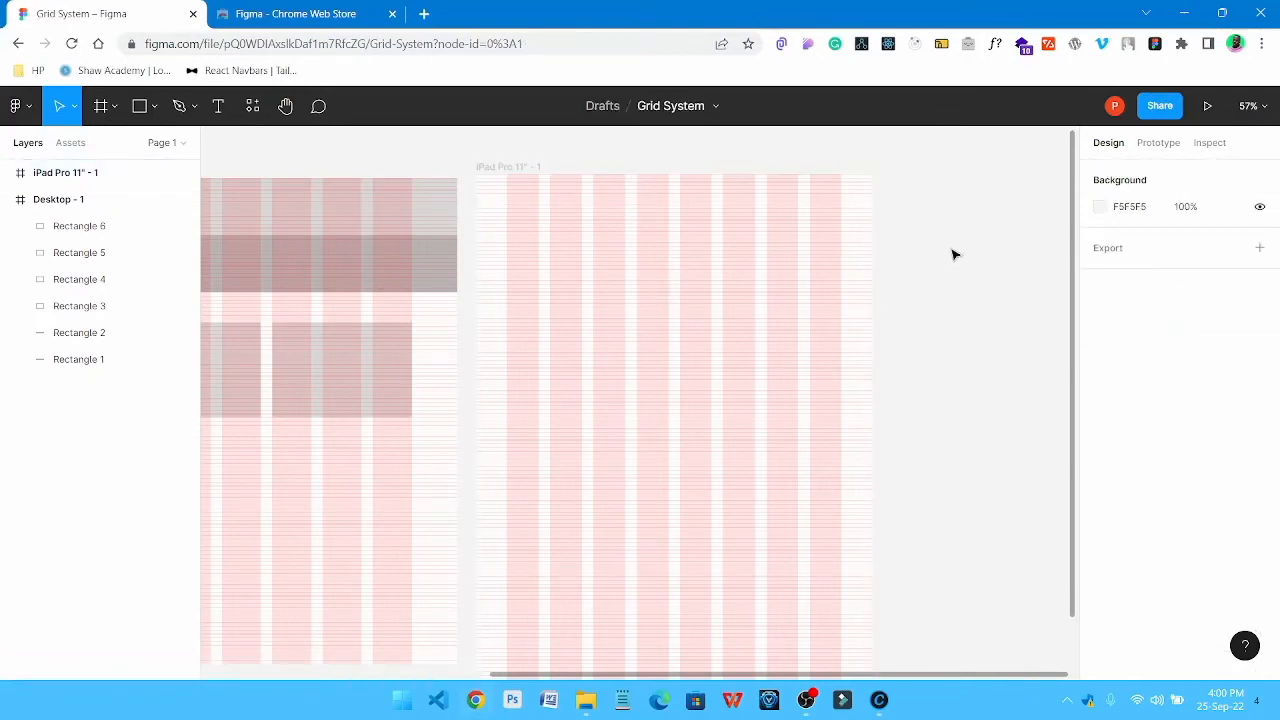
Add an iPhone 13 Pro Max frame next to the iPad frame and align their top edges at Y -447
left_click_drag(760, 234, 731, 229)
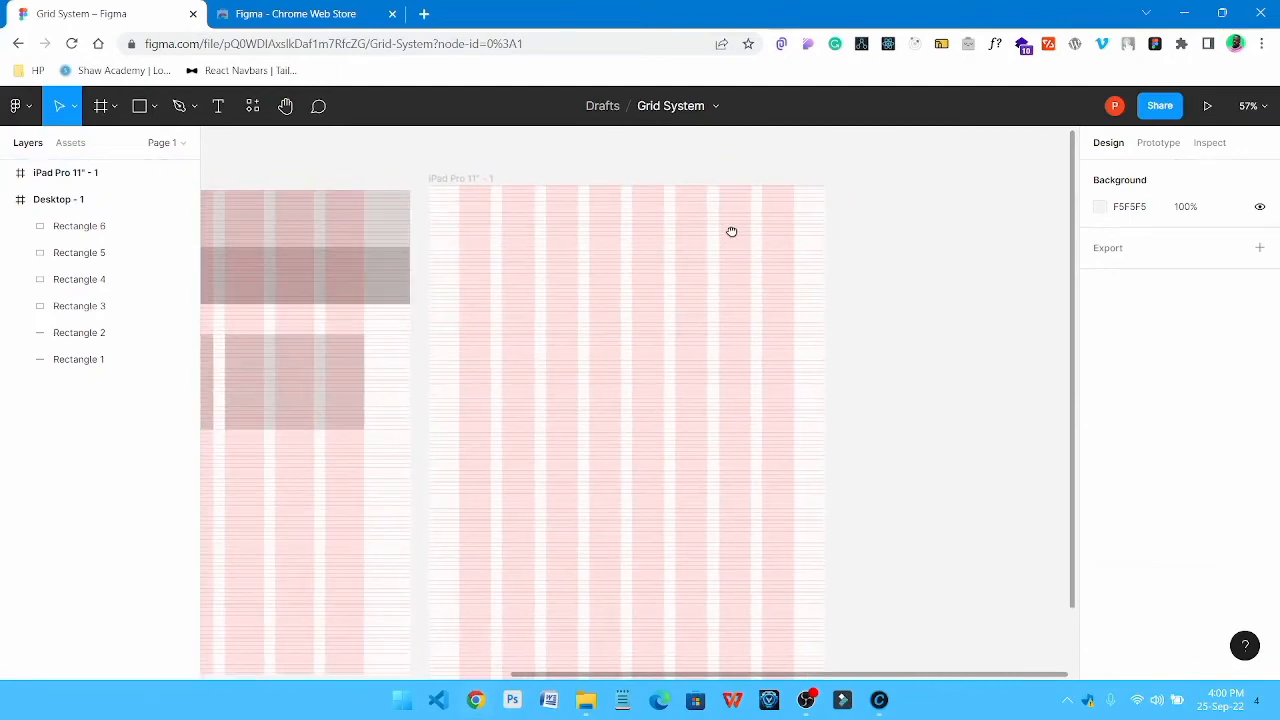
left_click_drag(583, 223, 491, 246)
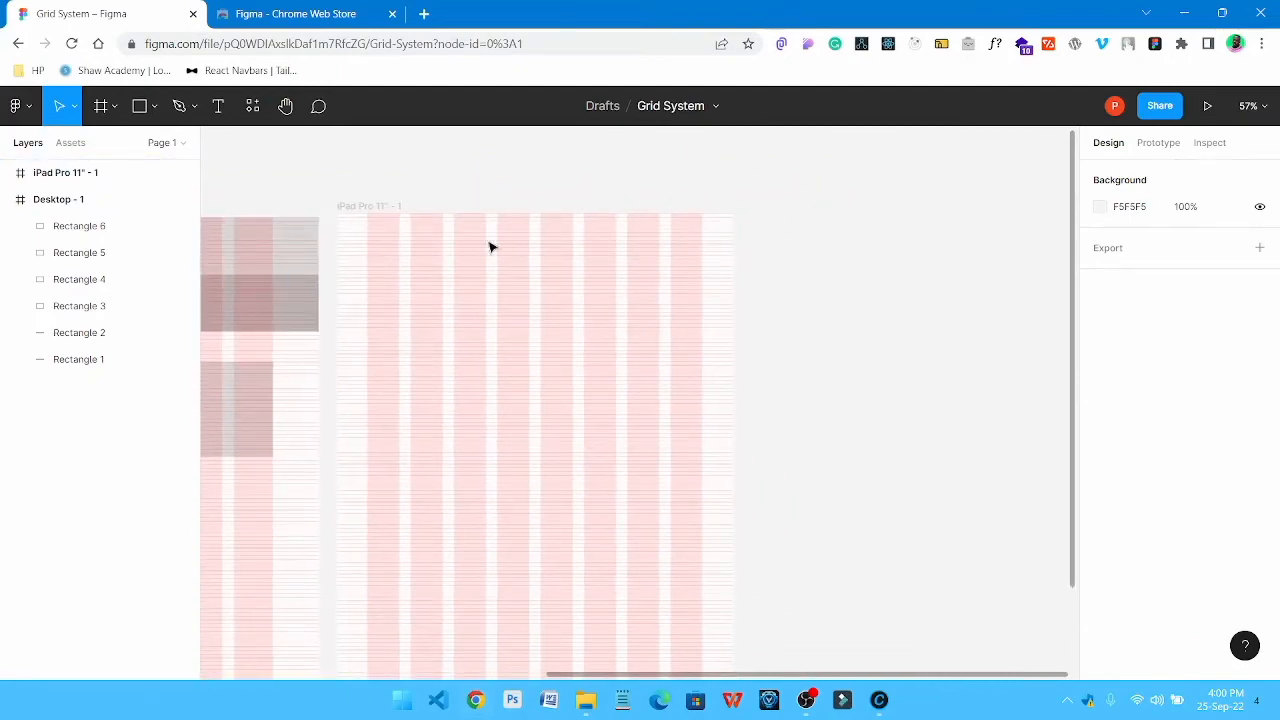
left_click(372, 212)
left_click(766, 237)
key("f")
left_click(1090, 229)
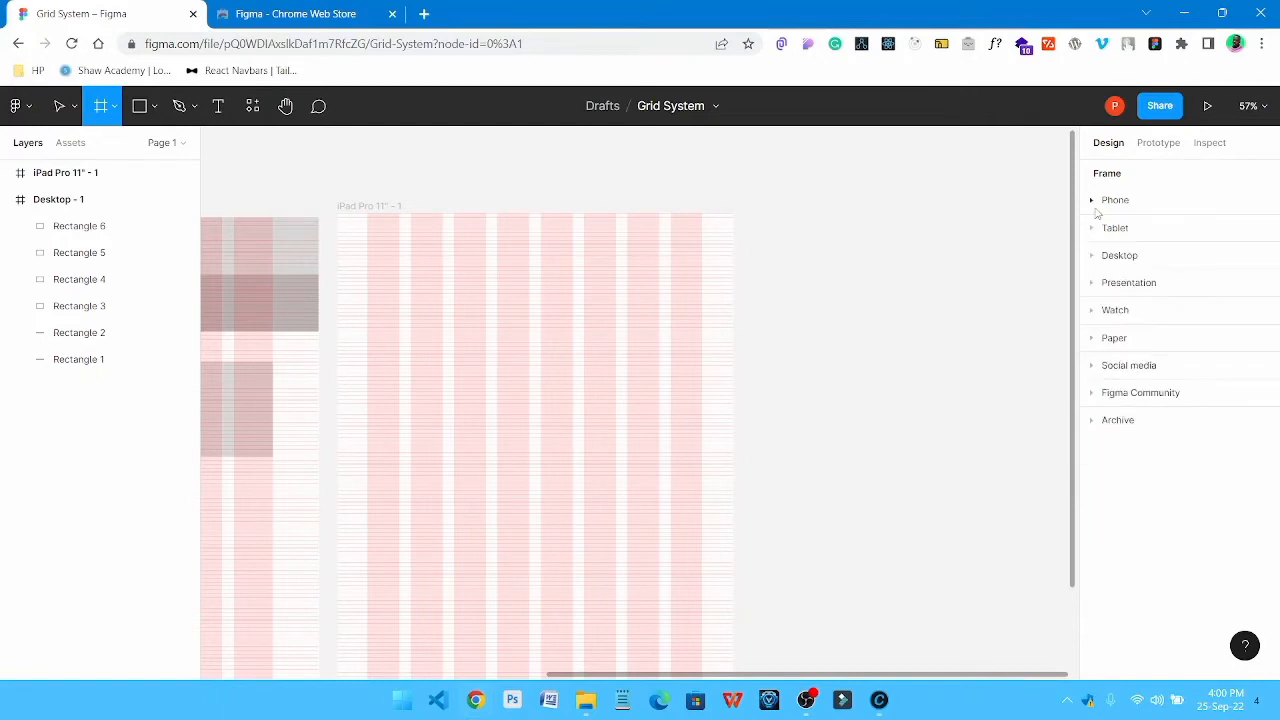
left_click(1093, 201)
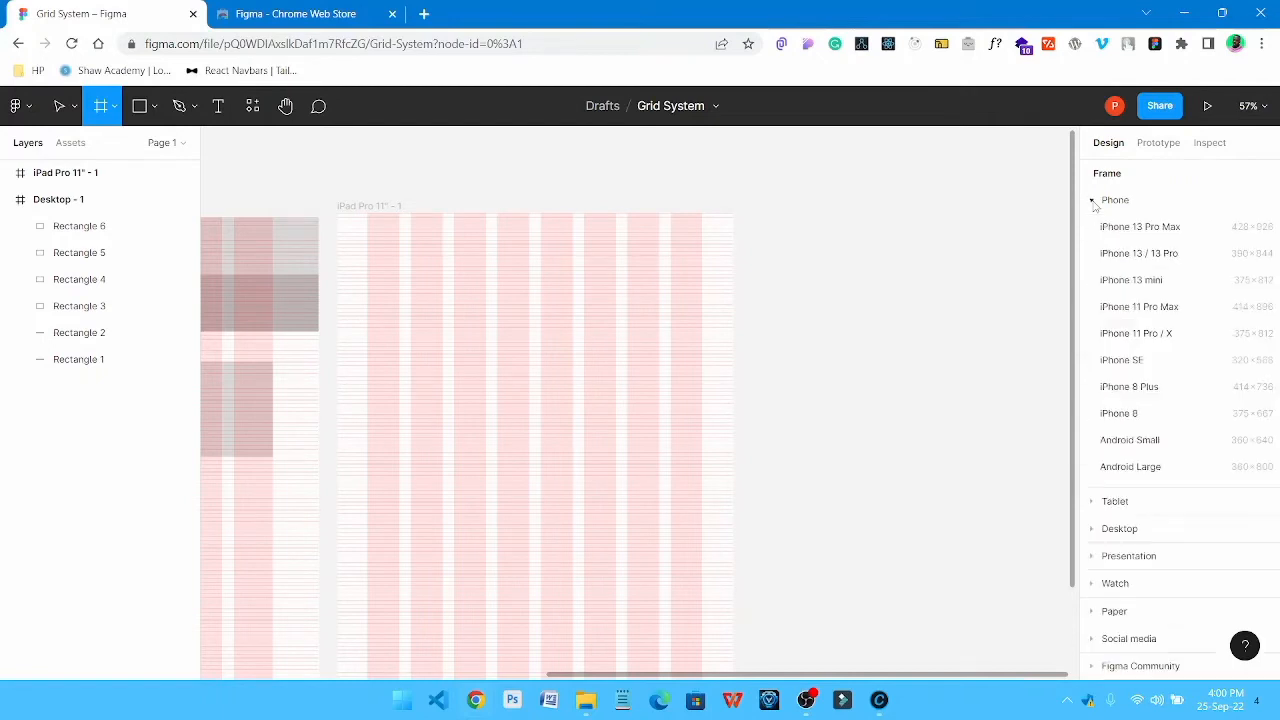
left_click(1133, 228)
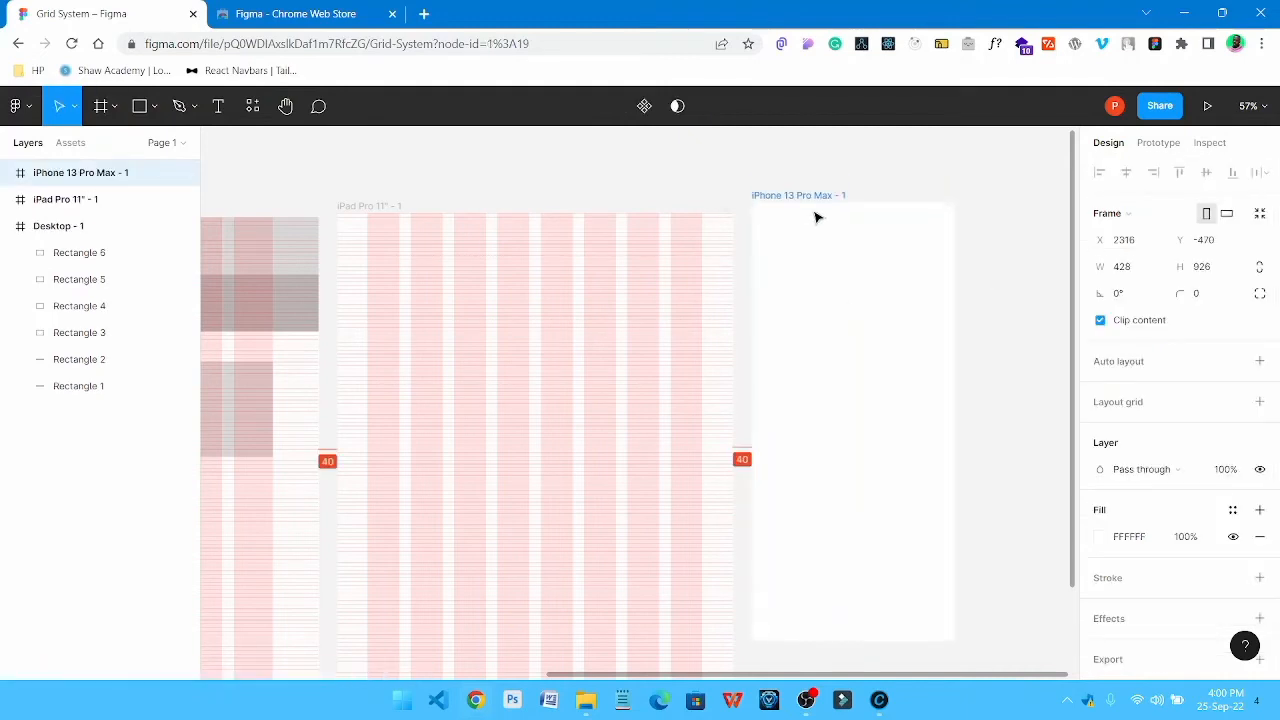
left_click_drag(816, 217, 816, 226)
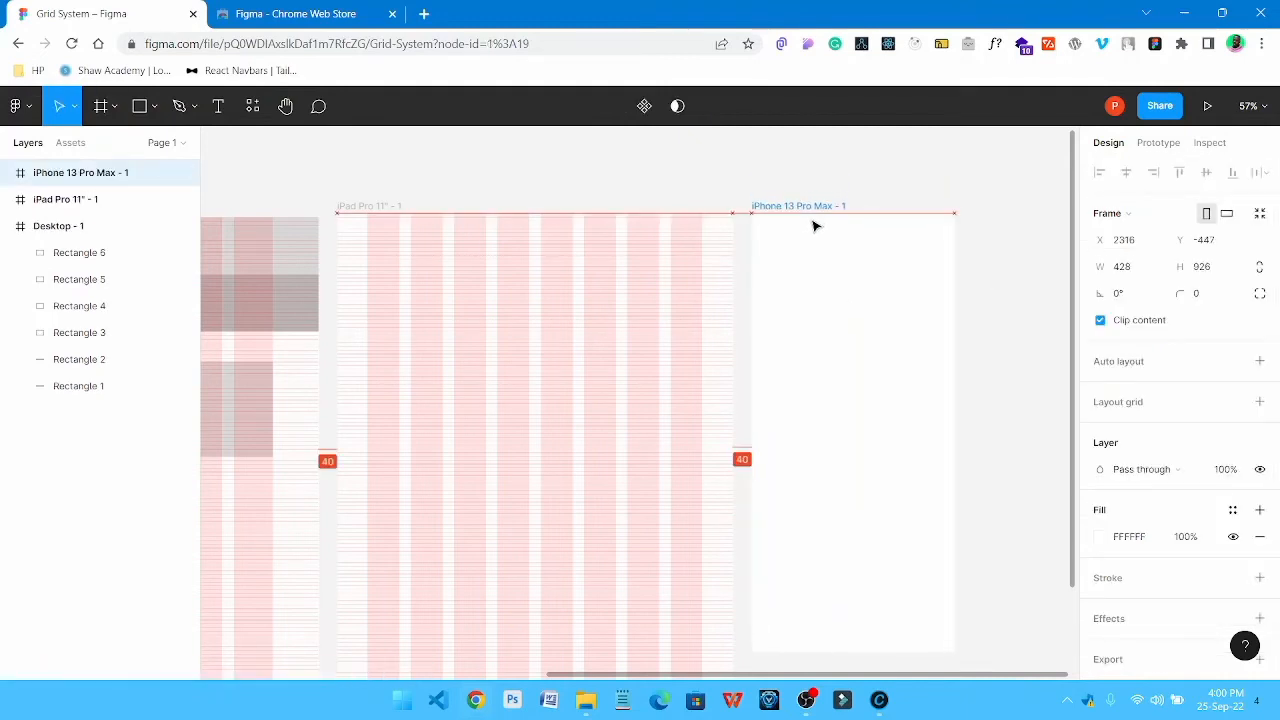
Copy both layout grids from the iPad Pro 11" frame onto the iPhone 13 Pro Max frame
left_click(377, 208)
left_click_drag(683, 206, 605, 210)
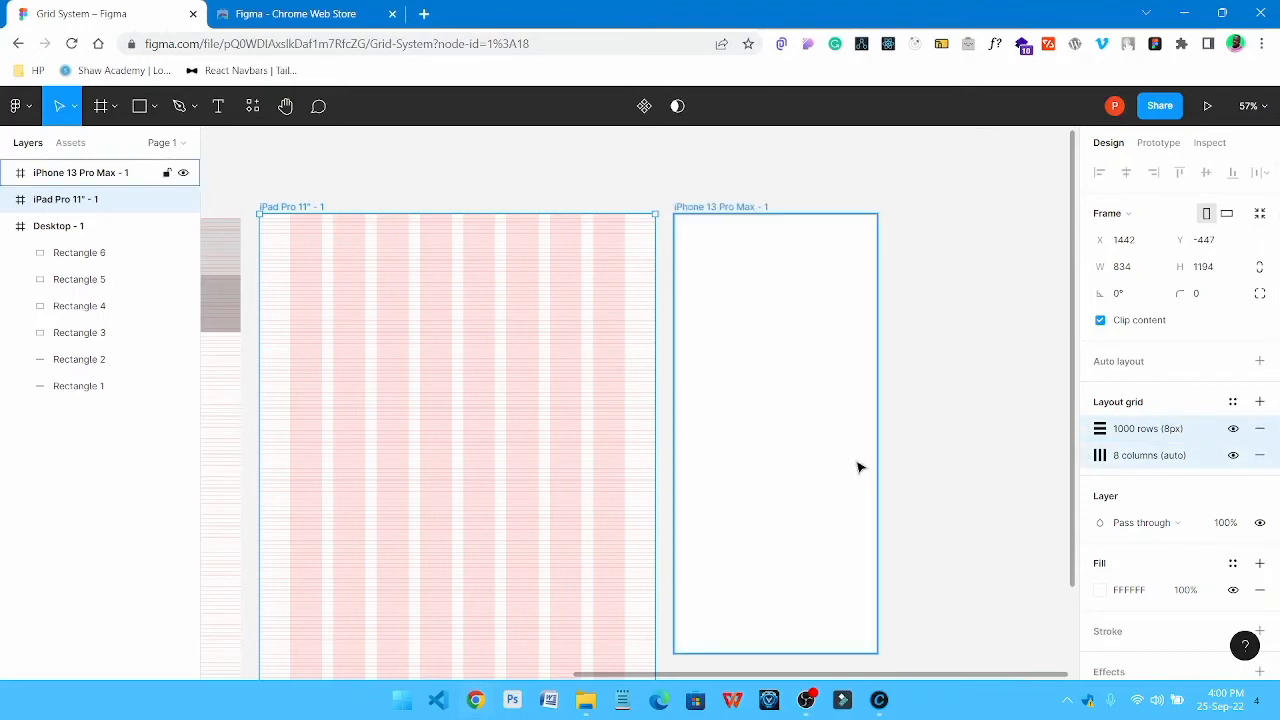
left_click(744, 238)
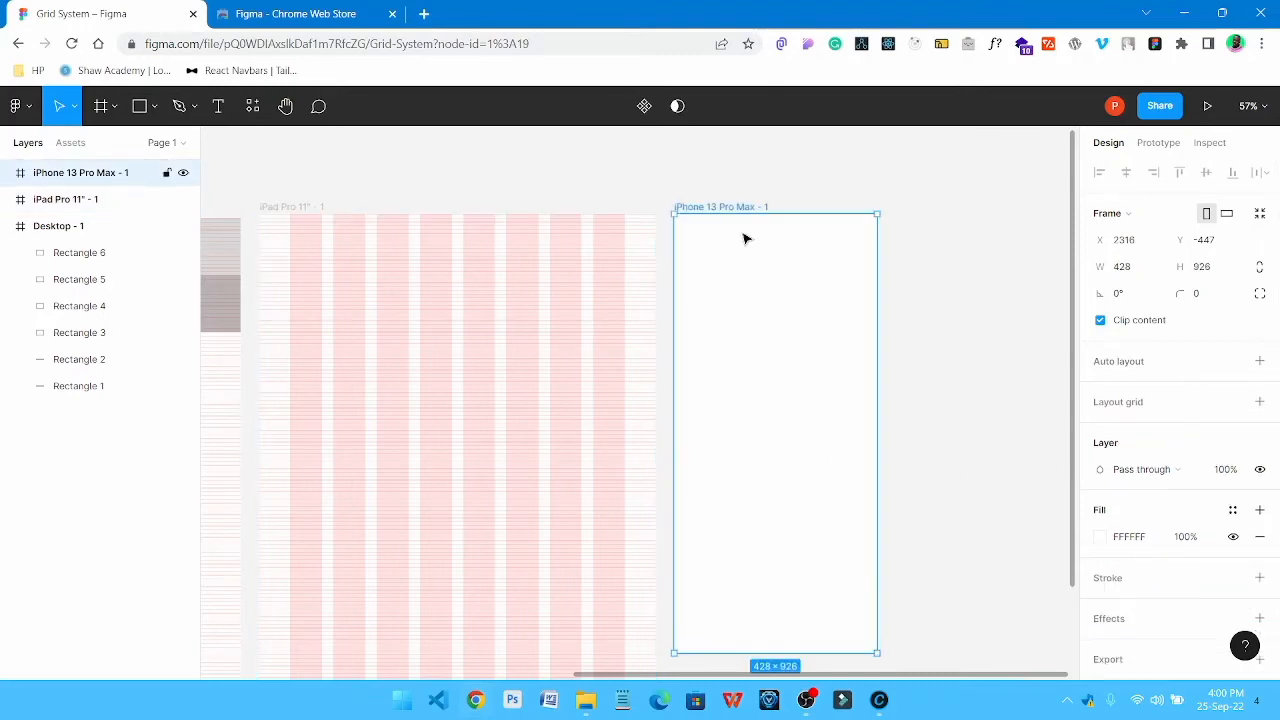
key("ctrl+alt+v")
left_click(943, 283)
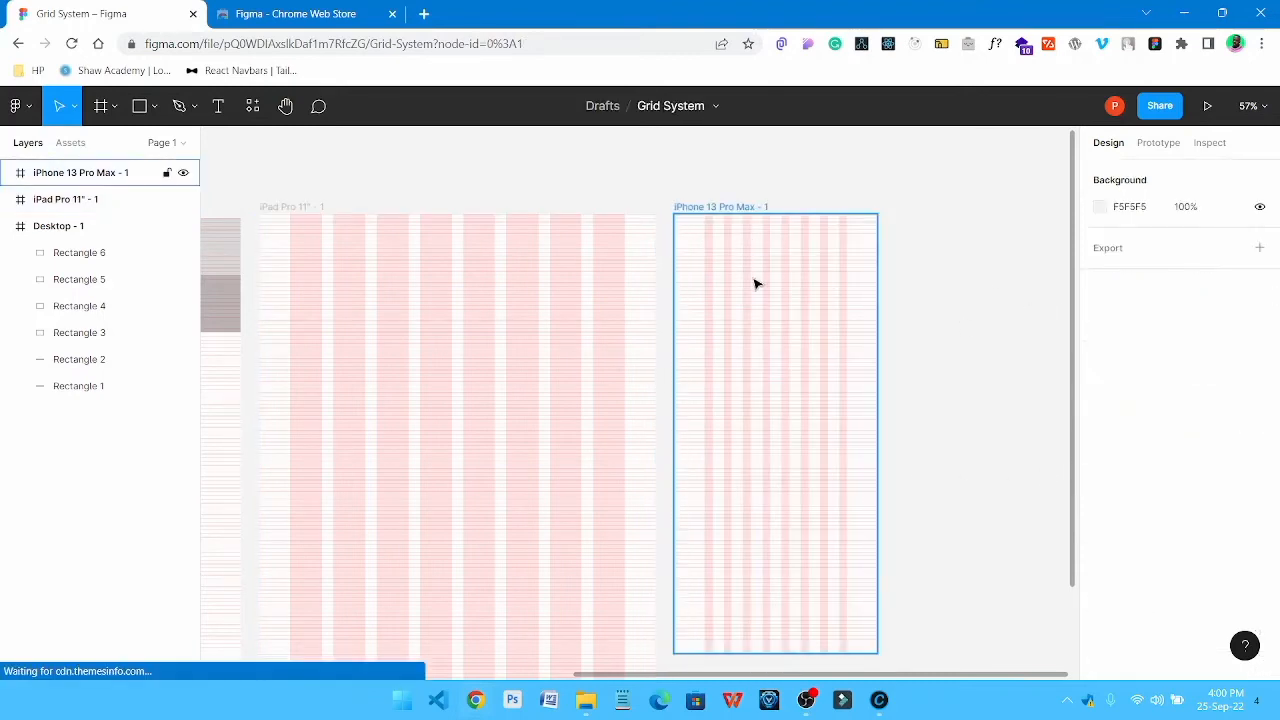
Set the iPhone 13 Pro Max frame's column grid to a count of 4 with a margin of 32
left_click(707, 205)
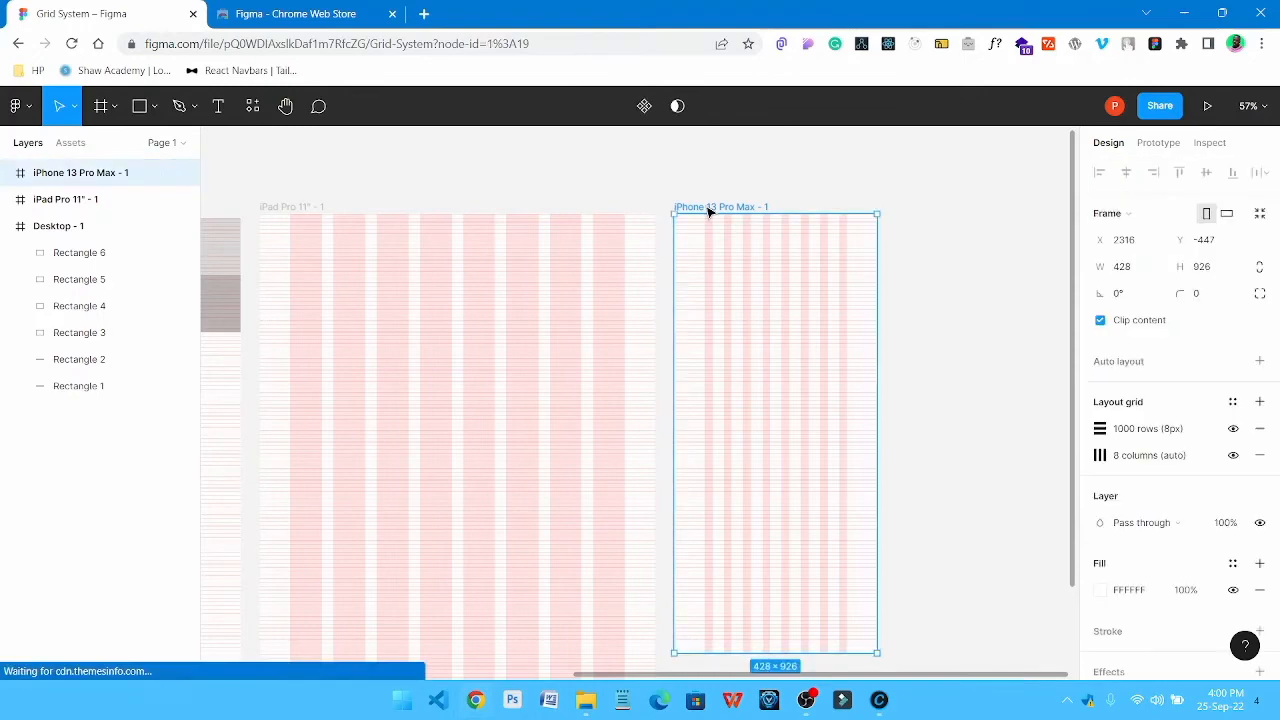
left_click(1100, 456)
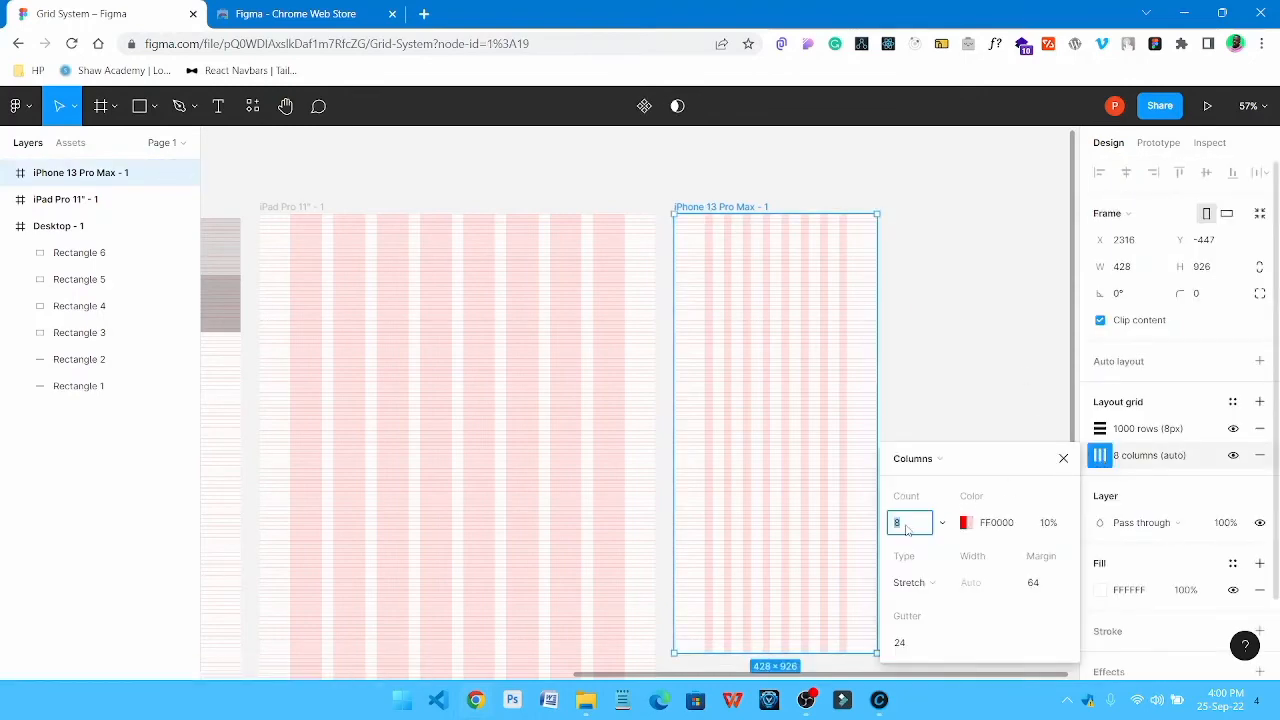
left_click(1038, 585)
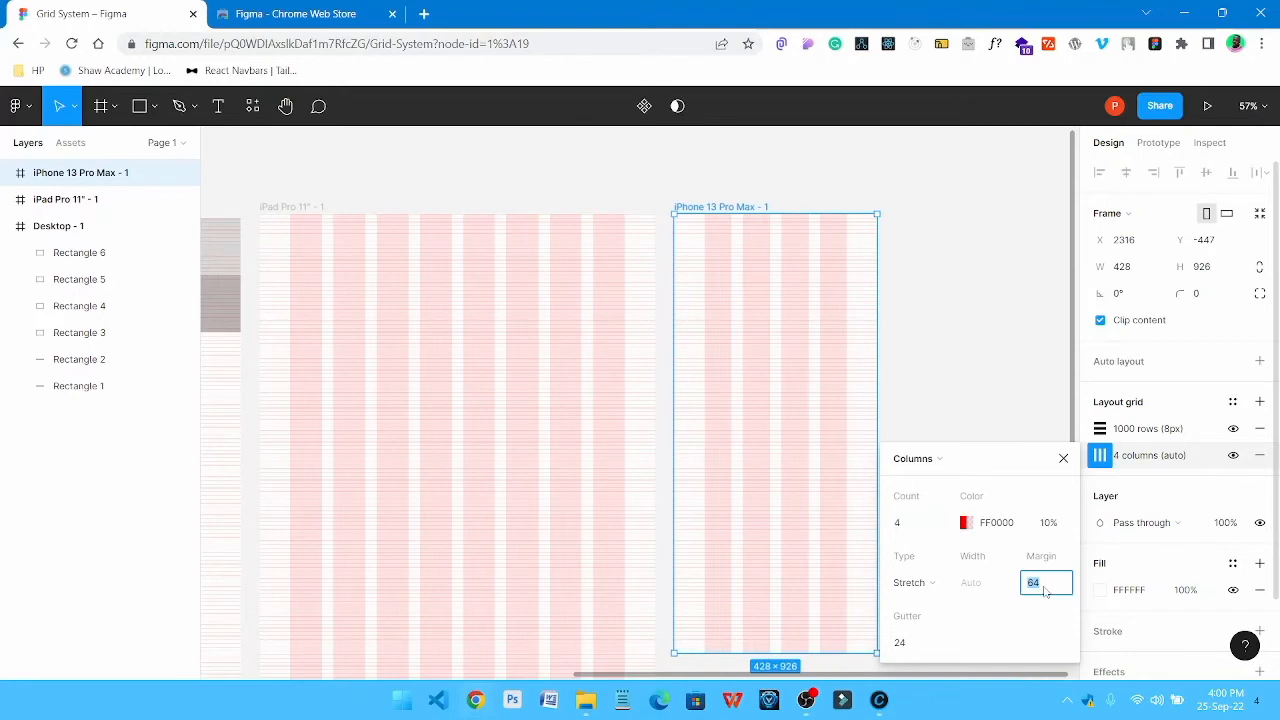
key("Return")
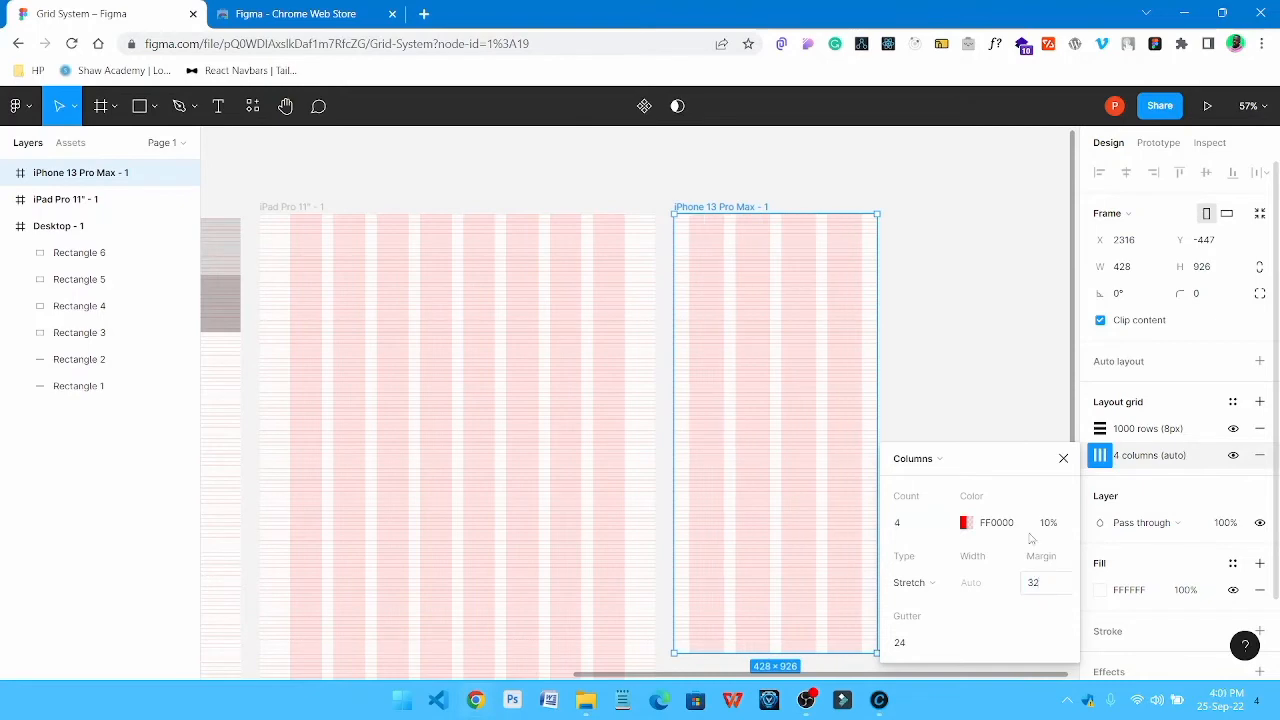
left_click(971, 351)
Examine the row and column grids across the phone, tablet and desktop frames, finishing with all three in view
scroll(731, 292, "down", 2)
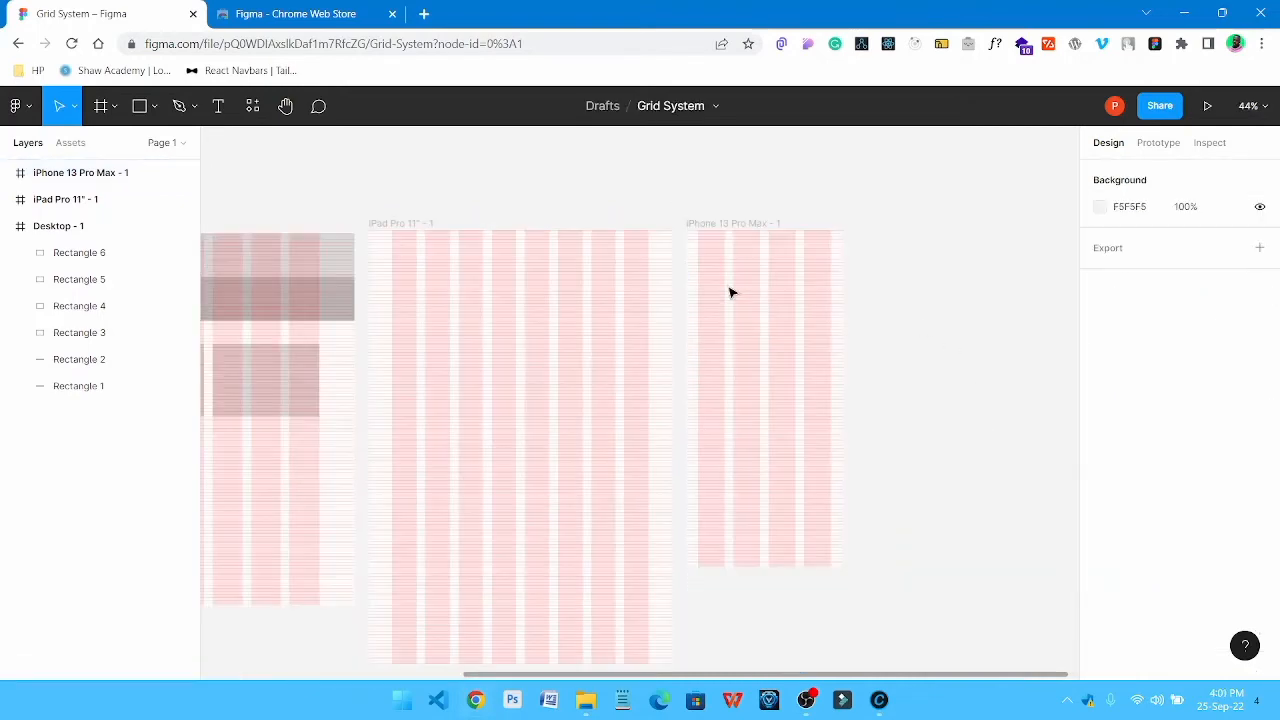
scroll(731, 292, "up", 2)
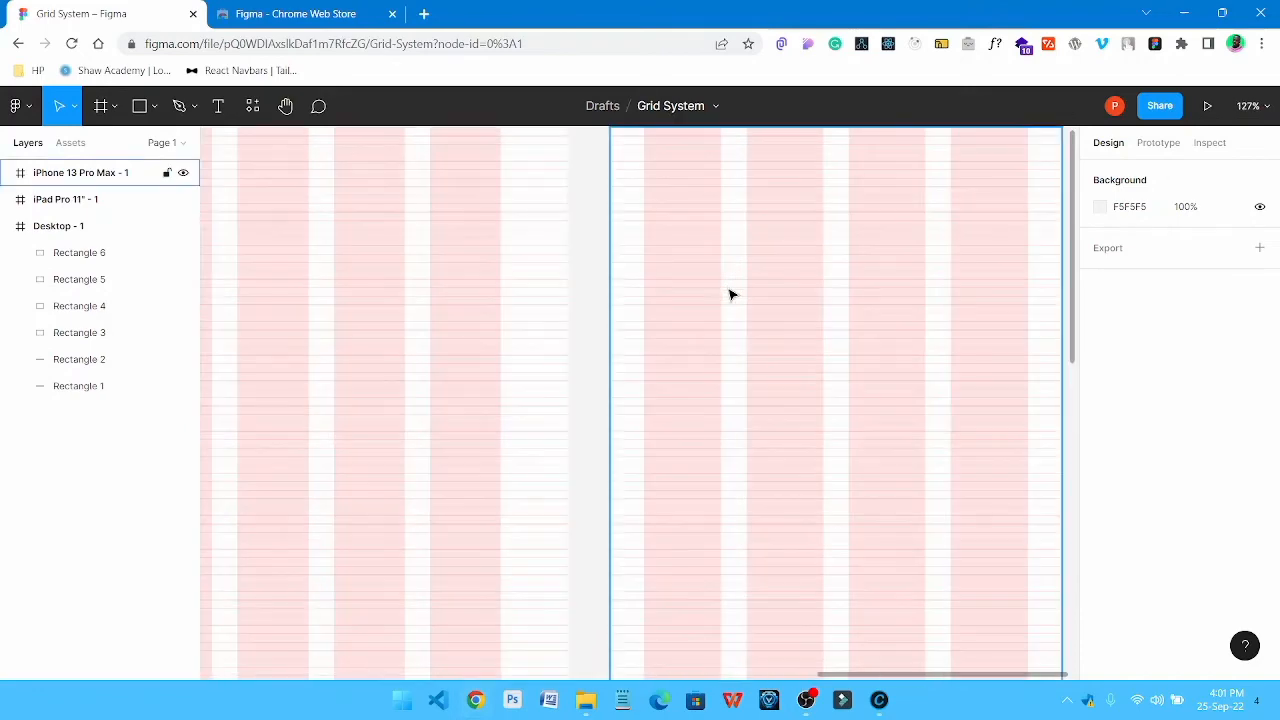
scroll(731, 293, "up", 3)
scroll(731, 295, "down", 6)
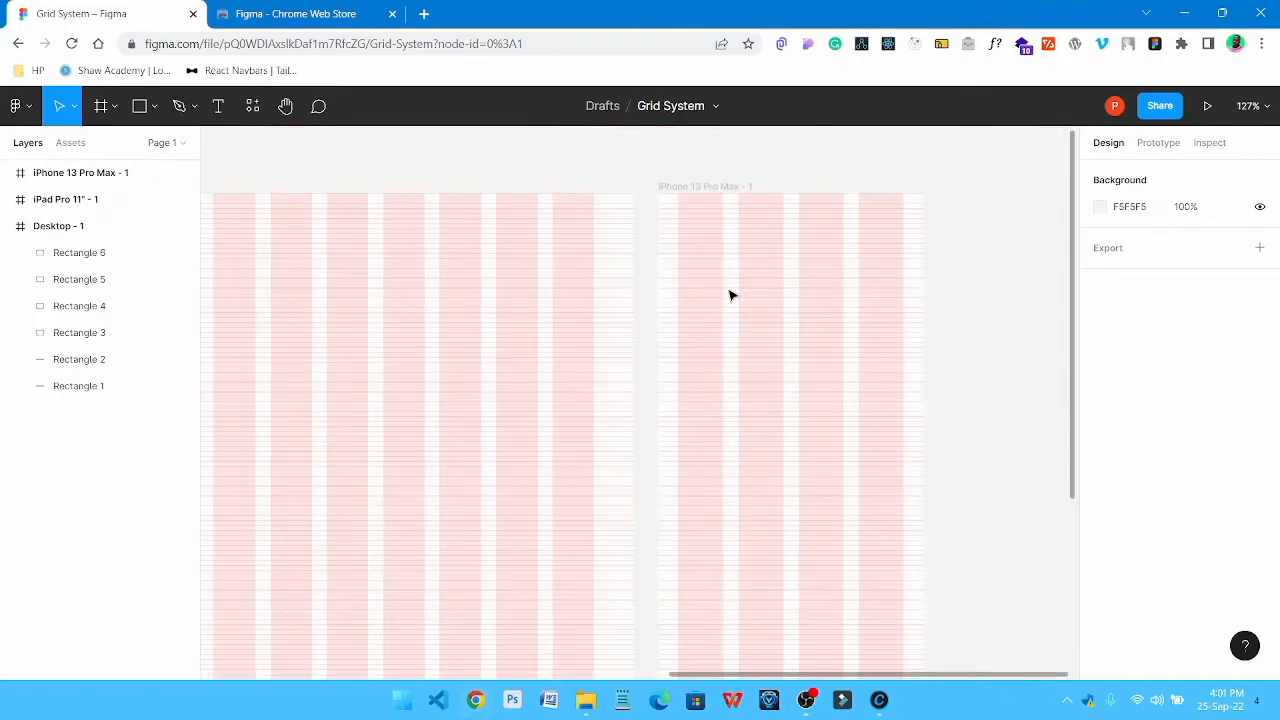
left_click_drag(557, 274, 882, 281)
left_click_drag(674, 286, 897, 286)
left_click_drag(540, 289, 860, 291)
scroll(597, 300, "down", 5)
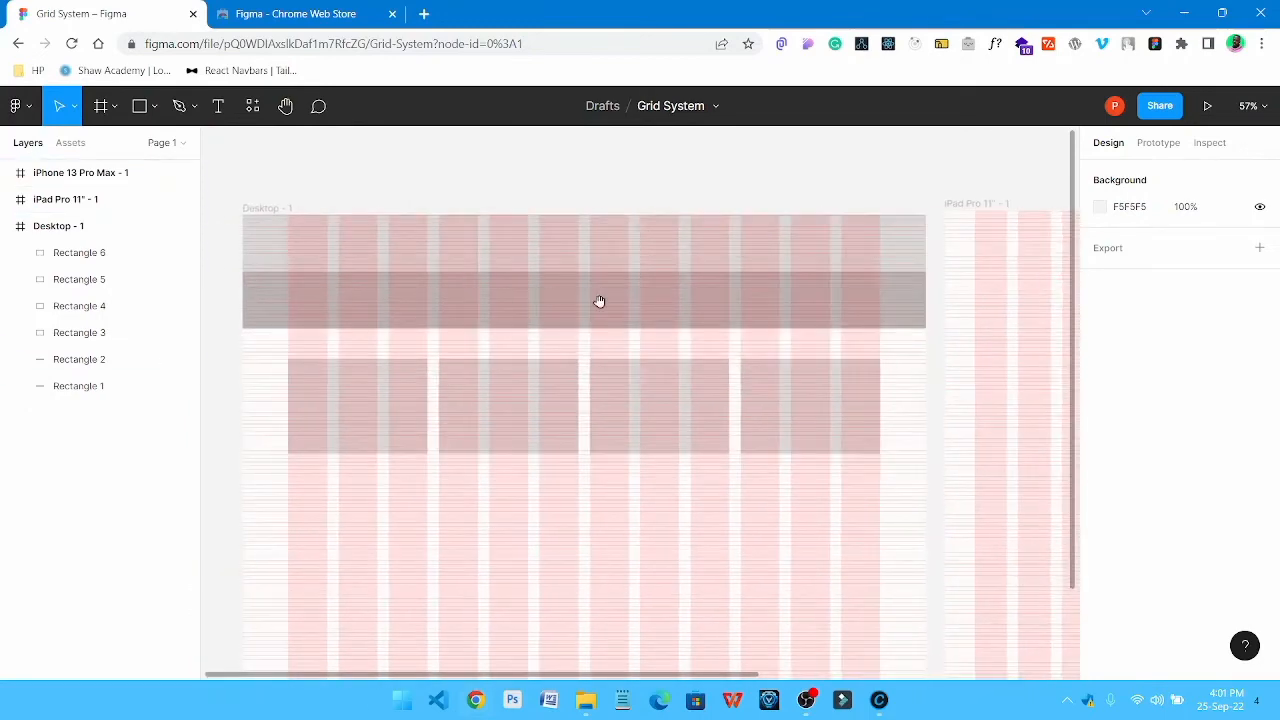
scroll(894, 340, "up", 2)
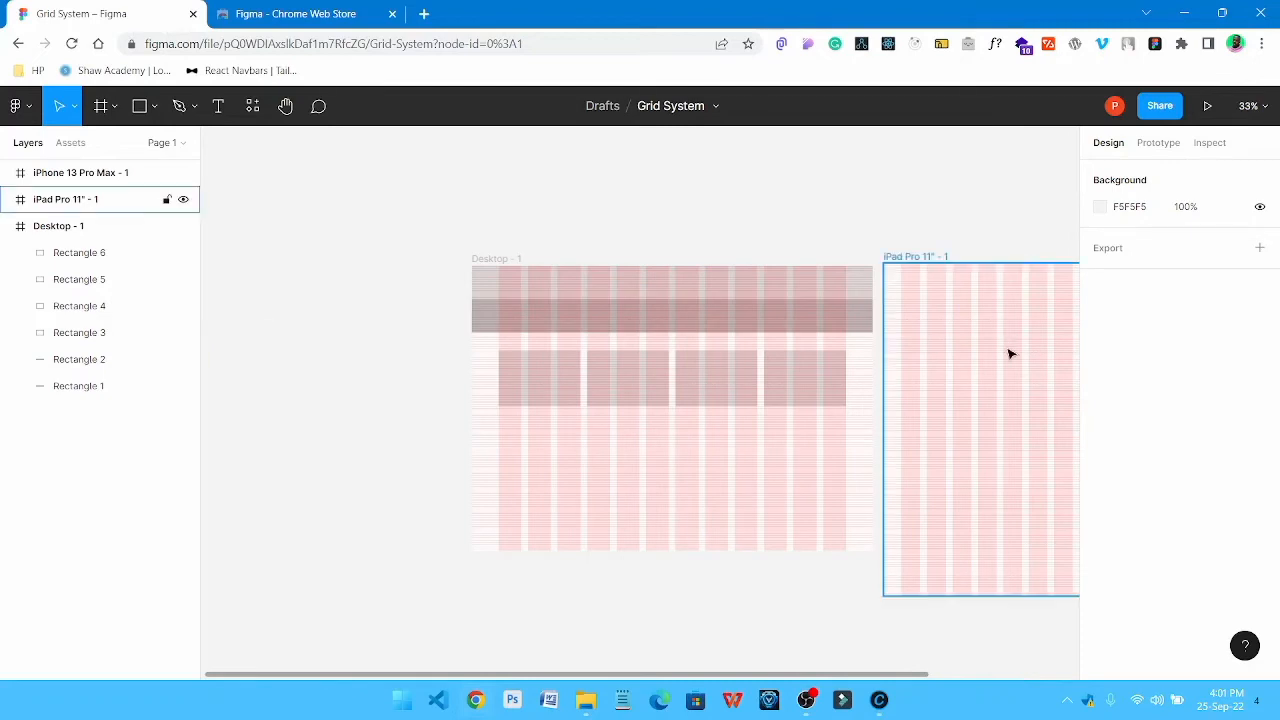
key("shift+1")
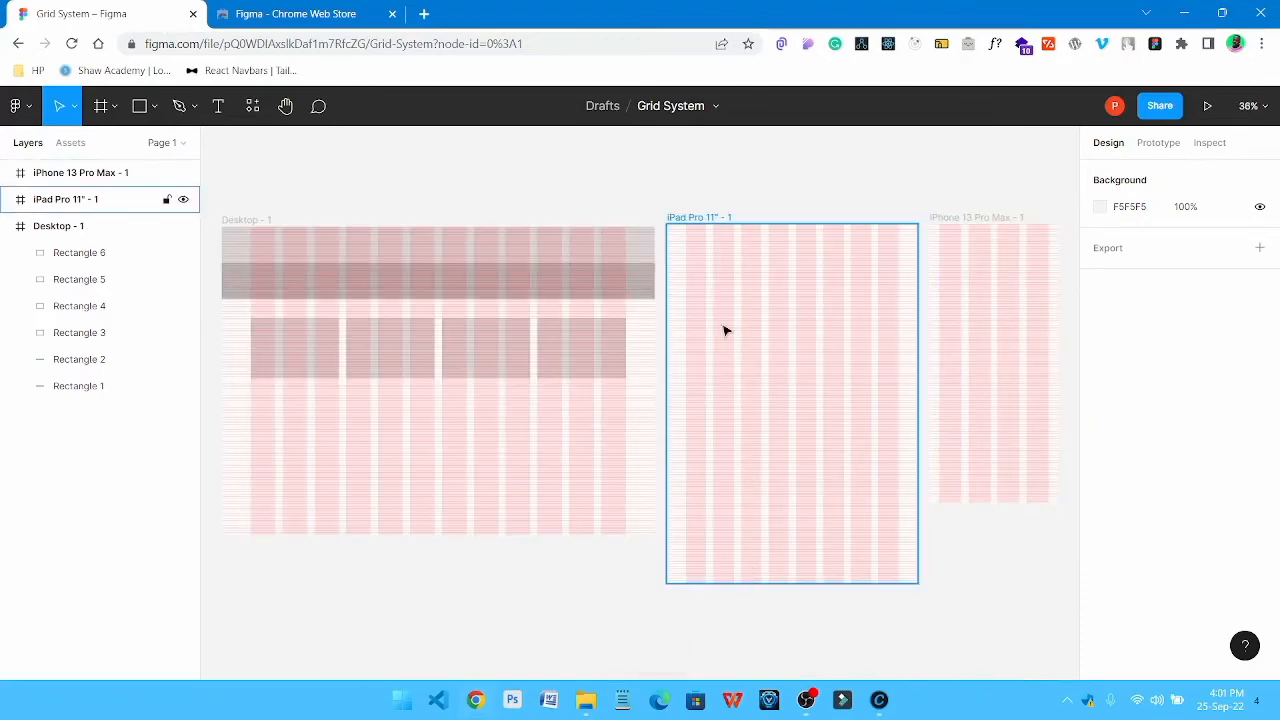
Hide the layout grids on all frames to compare the plain layout, and show them again
key("ctrl+shift+4")
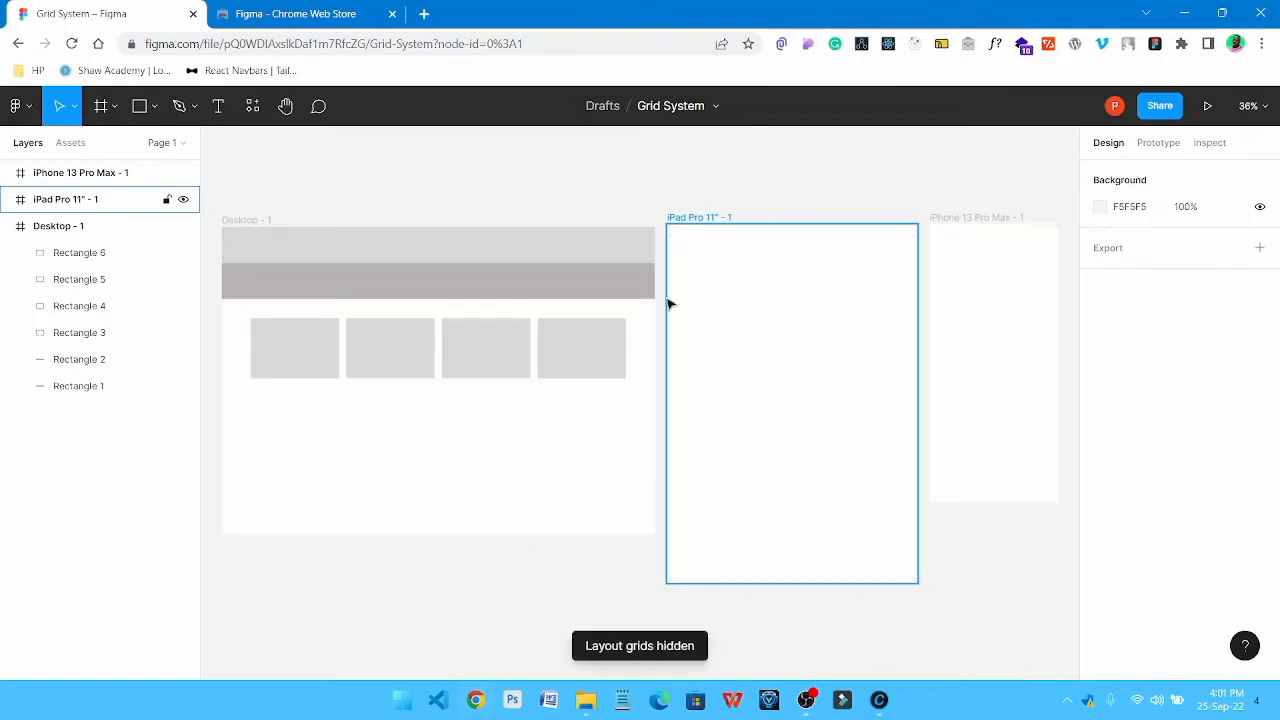
left_click(640, 168)
key("ctrl+shift+4")
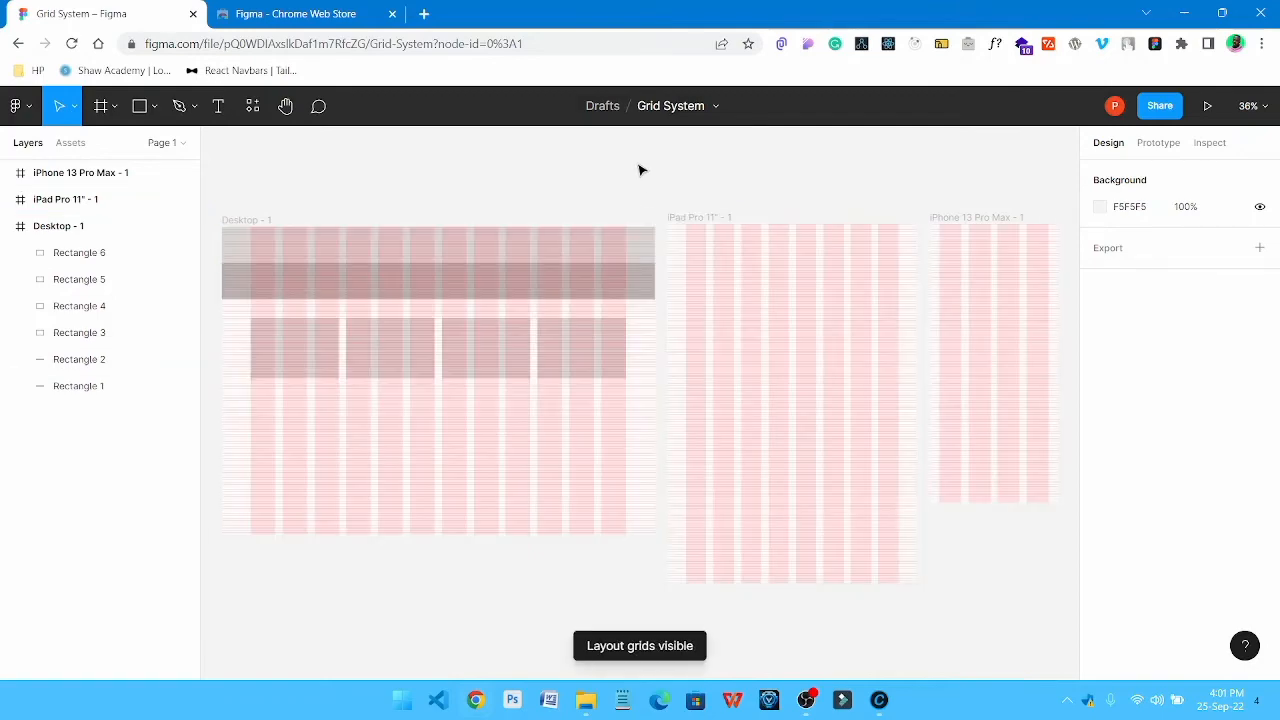
Draw a rectangle about 428 by 597 px from the upper-left corner of the iPhone 13 Pro Max frame, spanning its full width
left_click_drag(966, 294, 734, 320)
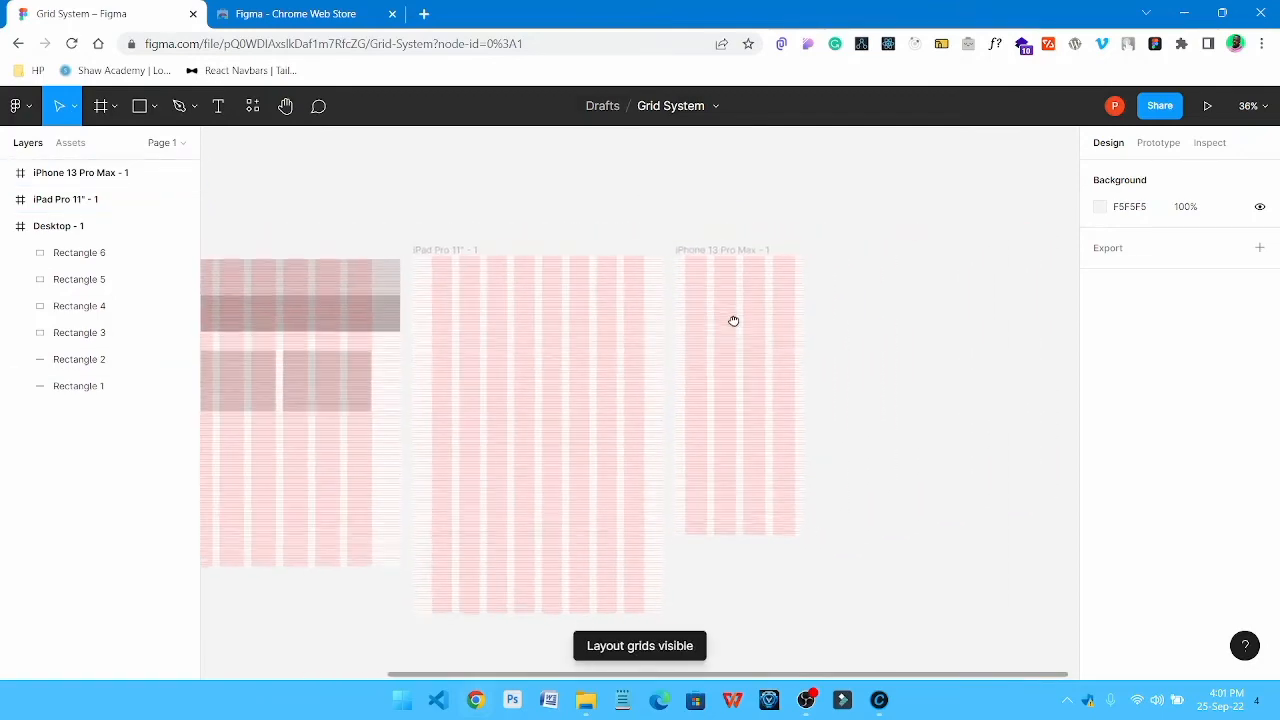
scroll(752, 341, "up", 3)
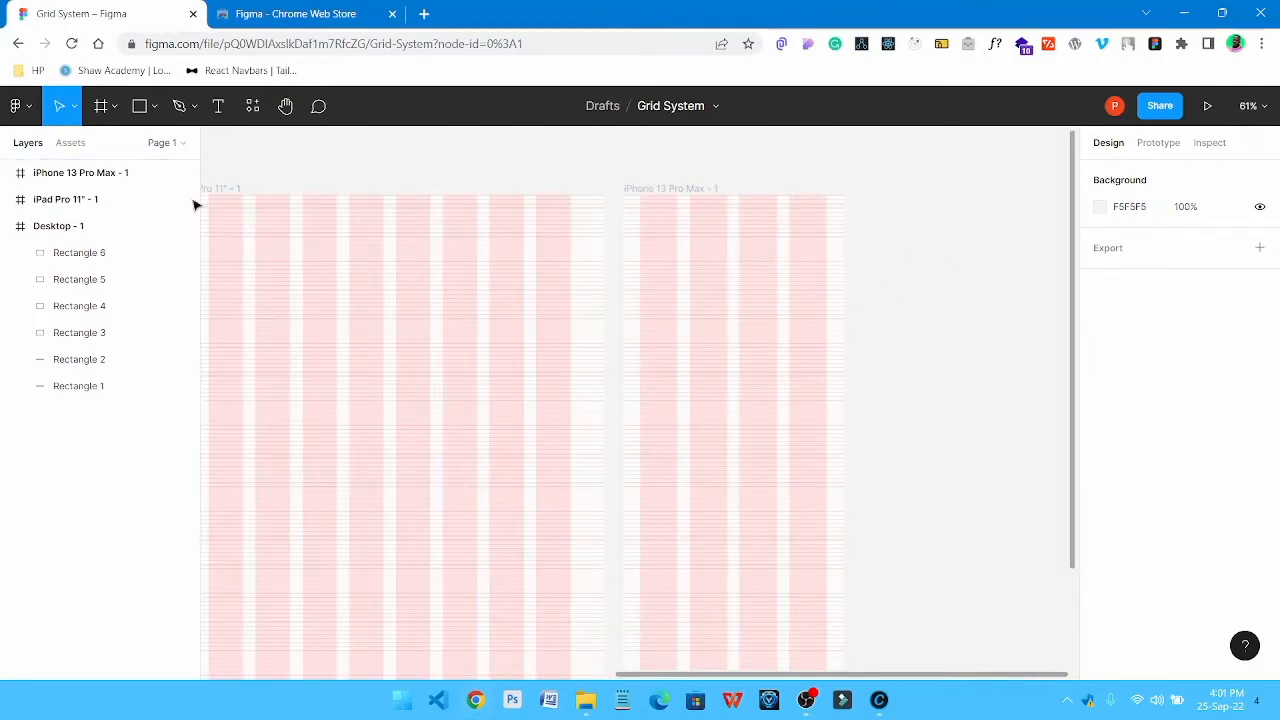
left_click(140, 106)
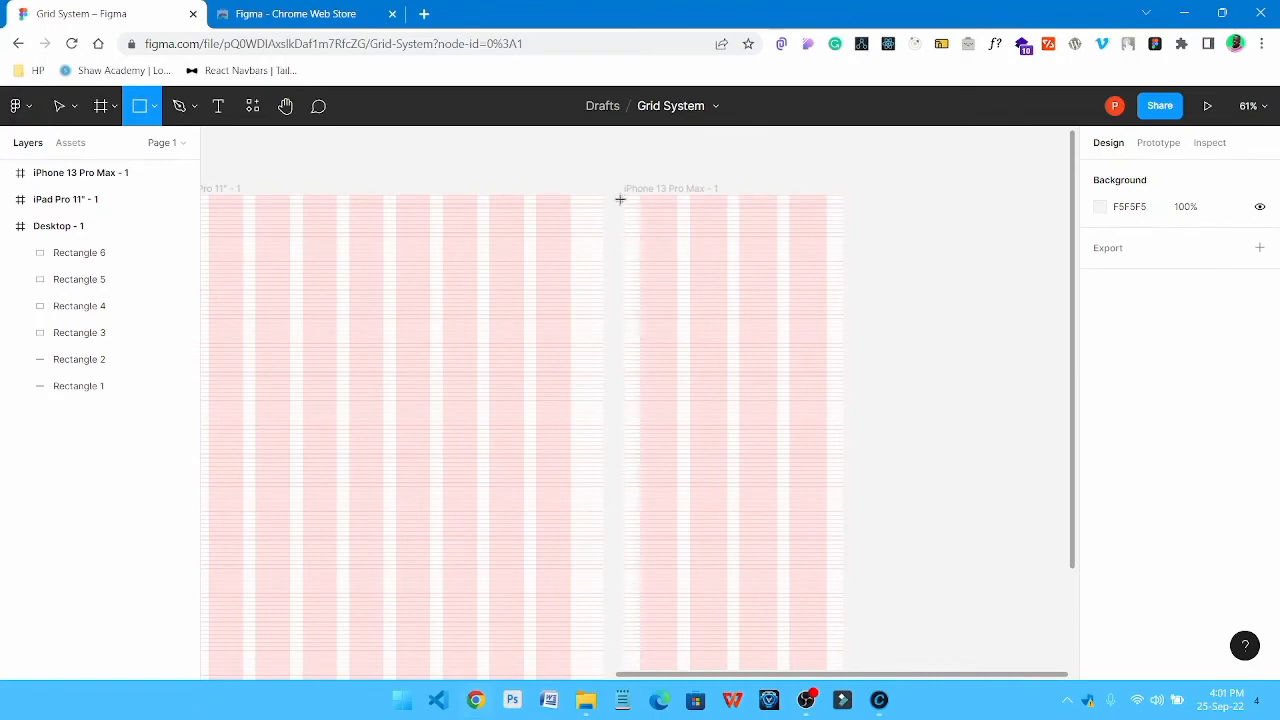
left_click_drag(624, 191, 846, 503)
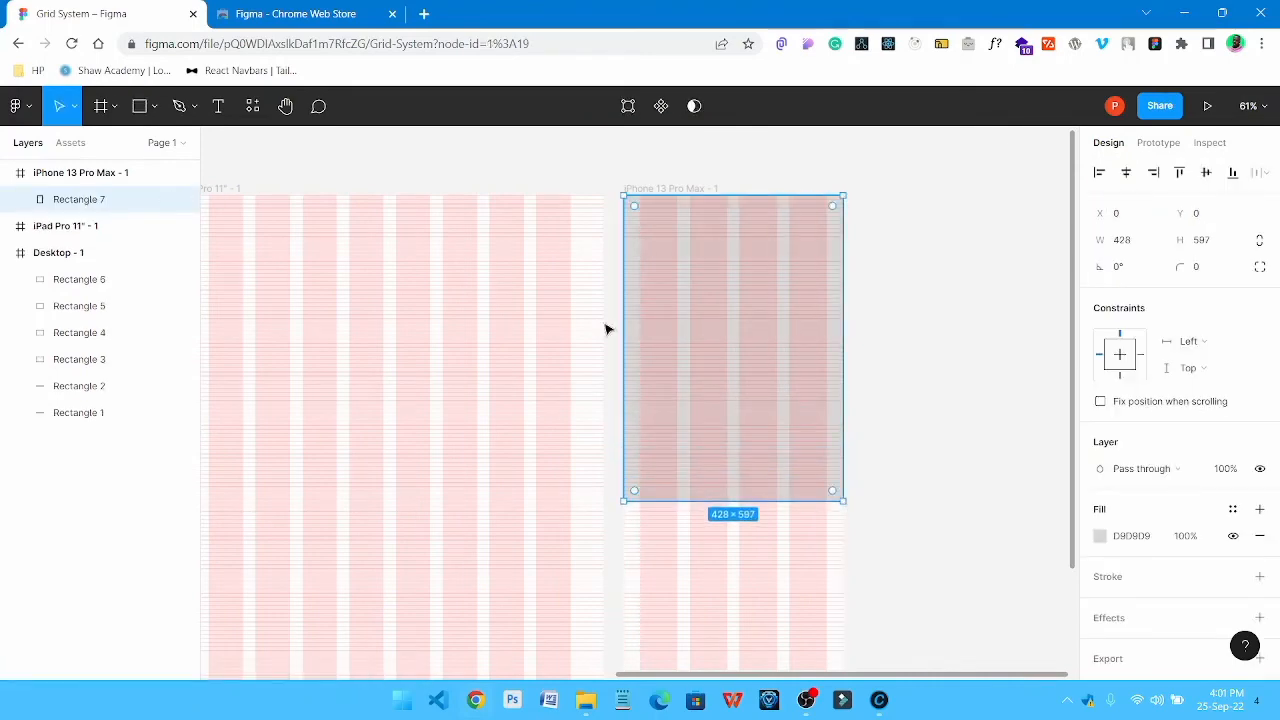
Enable independent corner radii for the phone frame's rectangle and set its lower-left corner to 20
left_click(1260, 267)
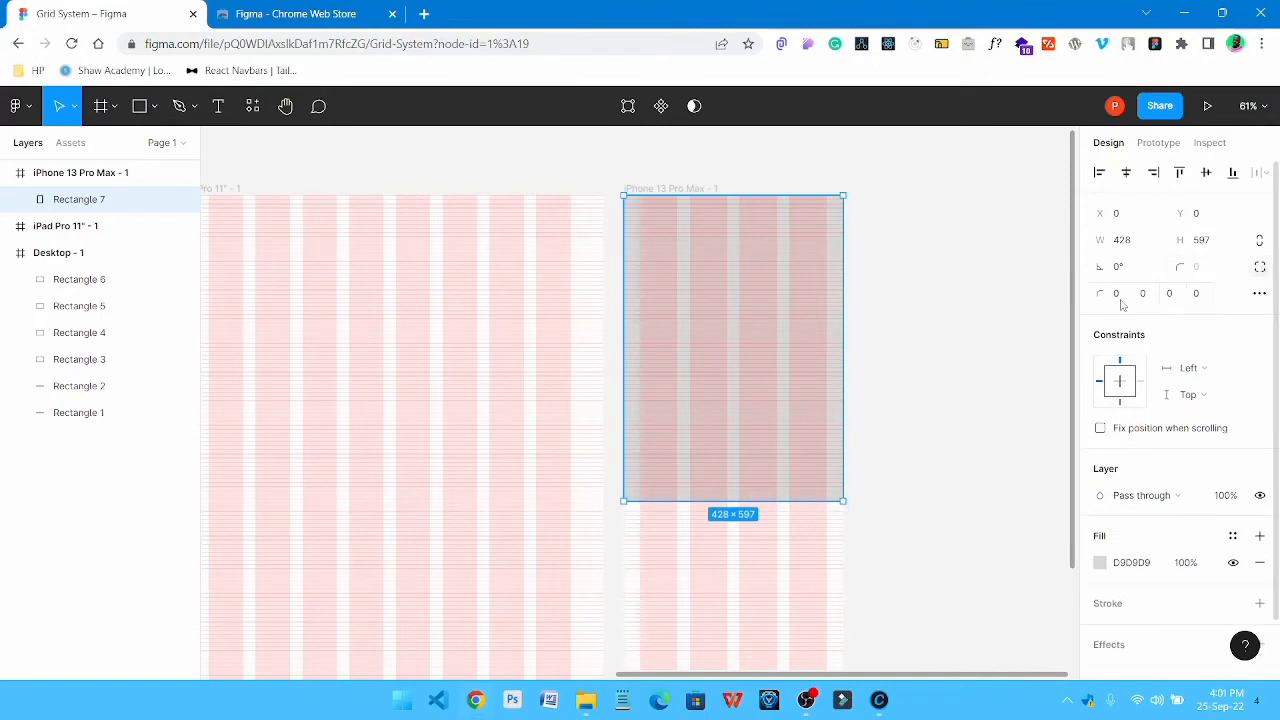
left_click(1197, 295)
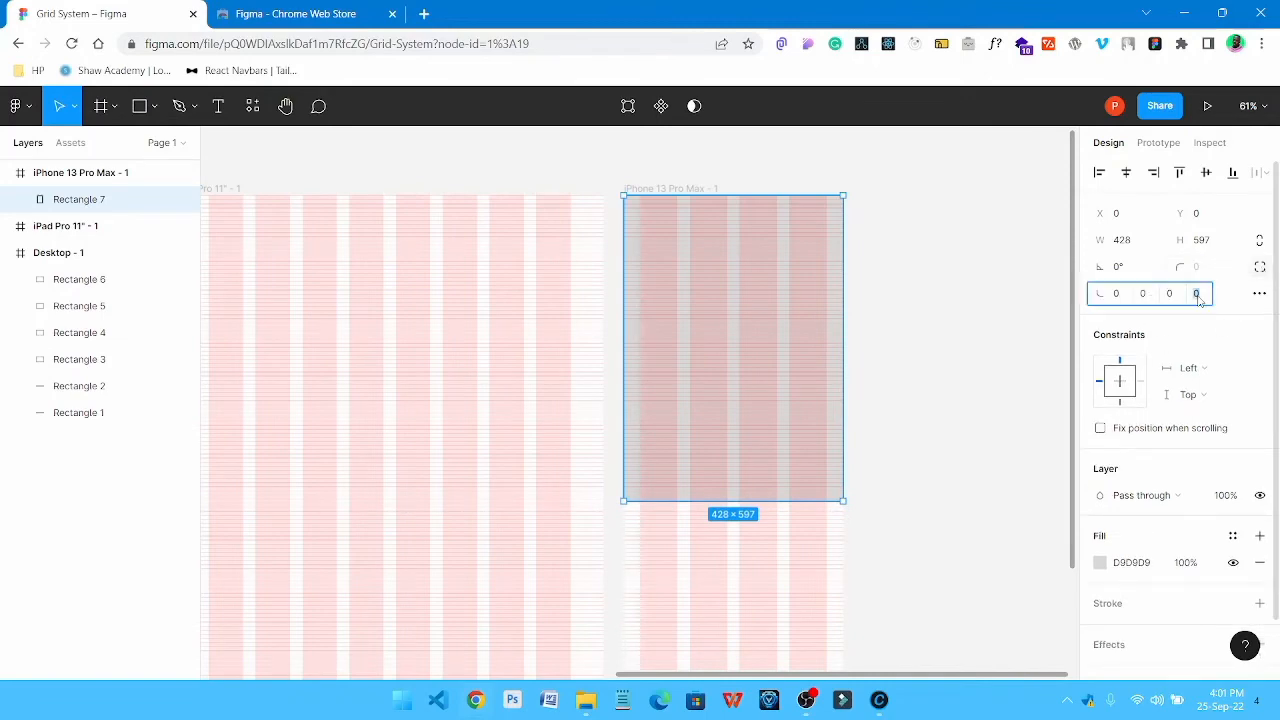
type("20")
left_click(1008, 309)
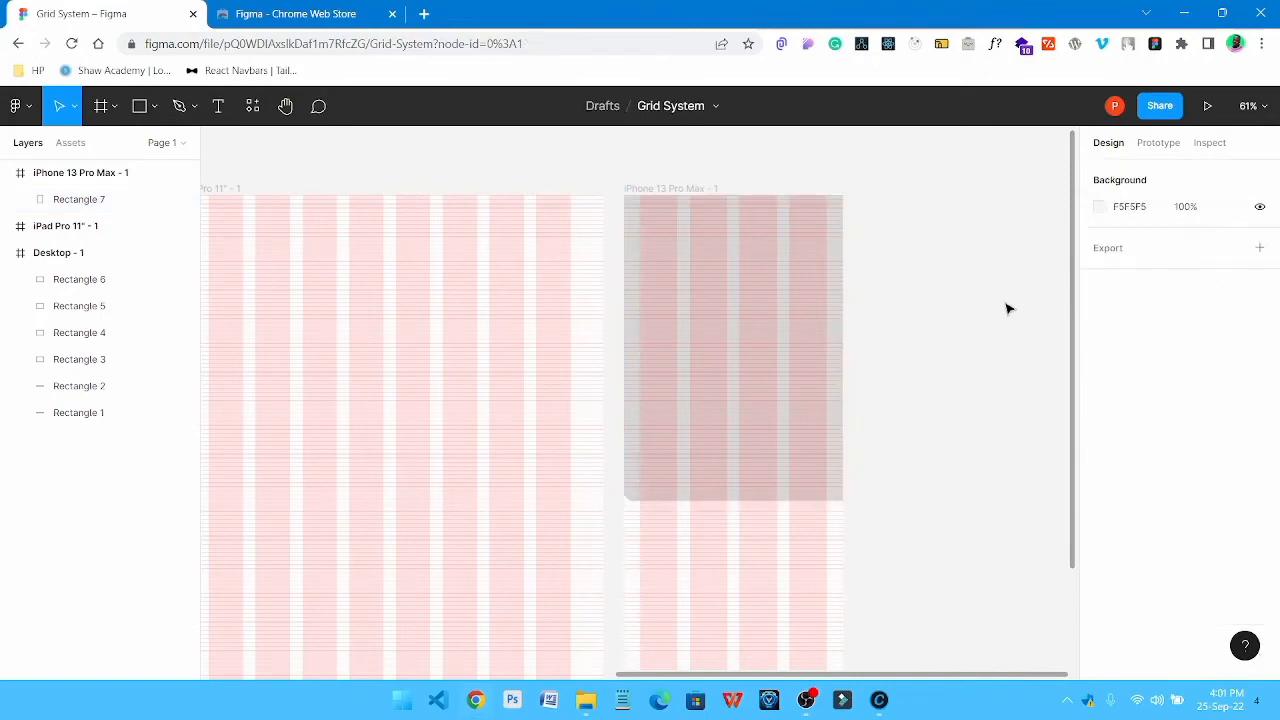
Set the lower-left corner radius of the phone frame's rectangle to 32
left_click(749, 284)
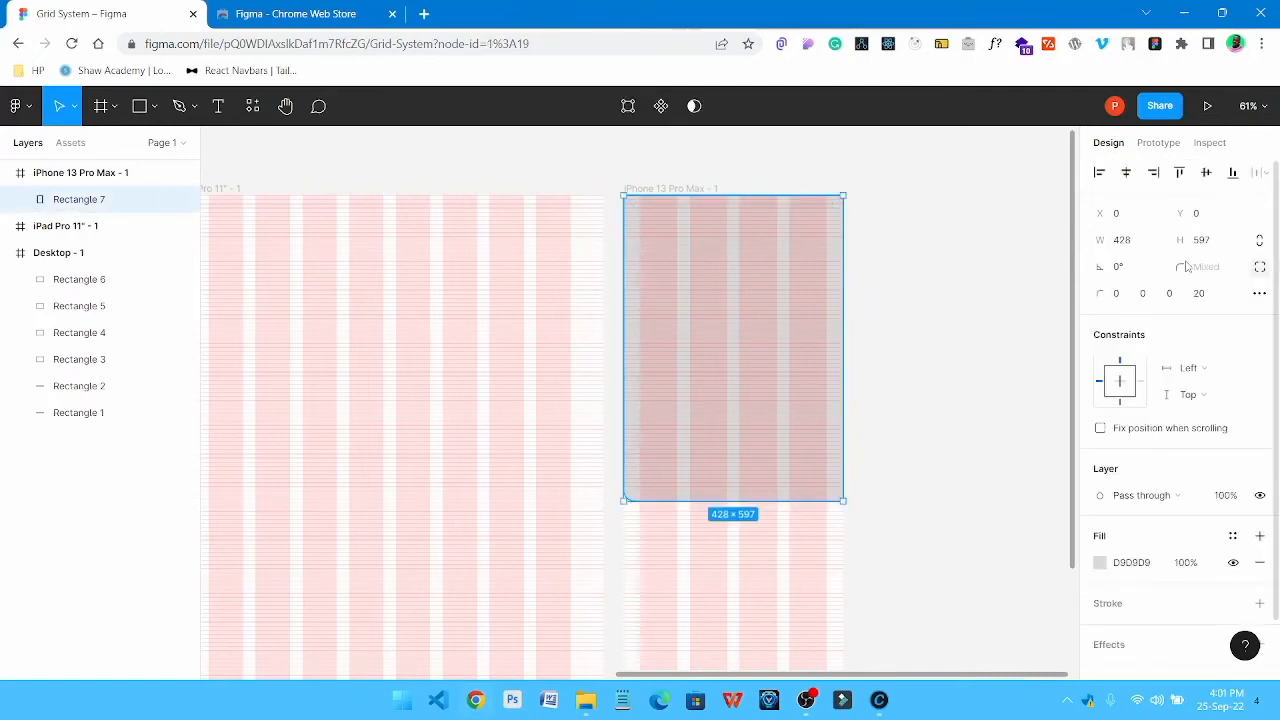
left_click(1199, 295)
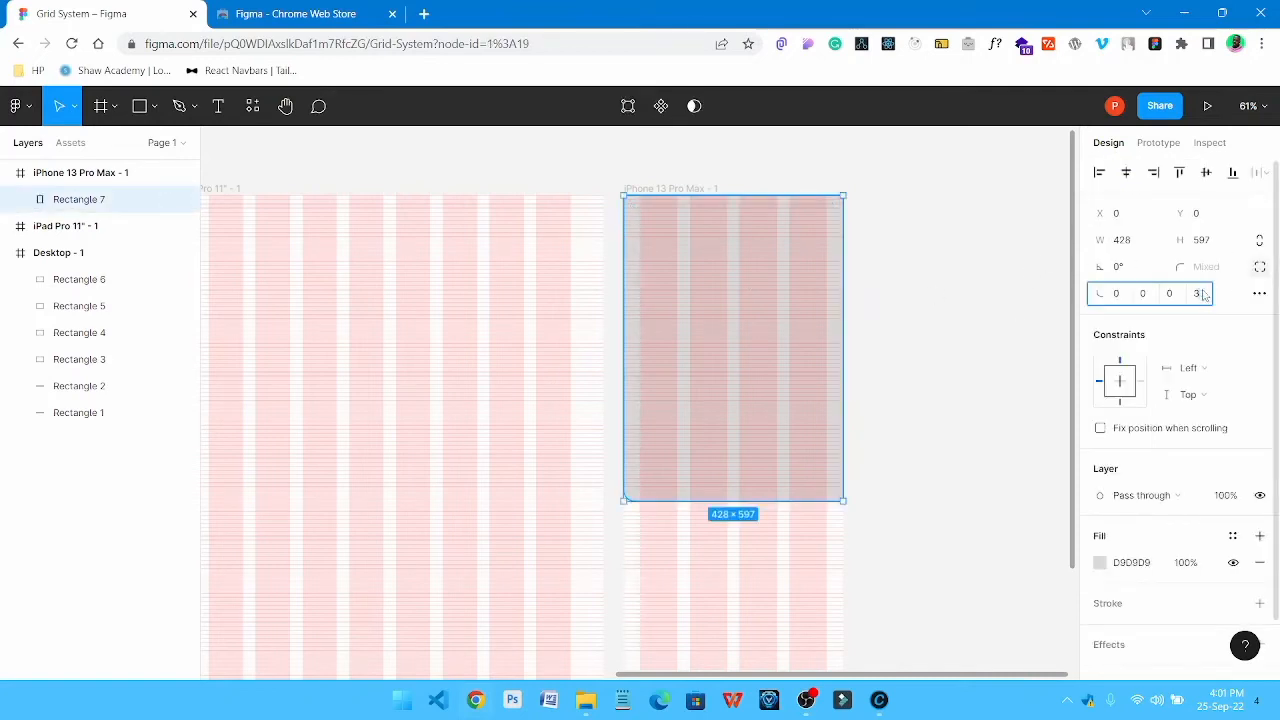
type("32")
Try a radius of 32 on the rectangle's upper-right corner and reset it to 0
left_click(1143, 296)
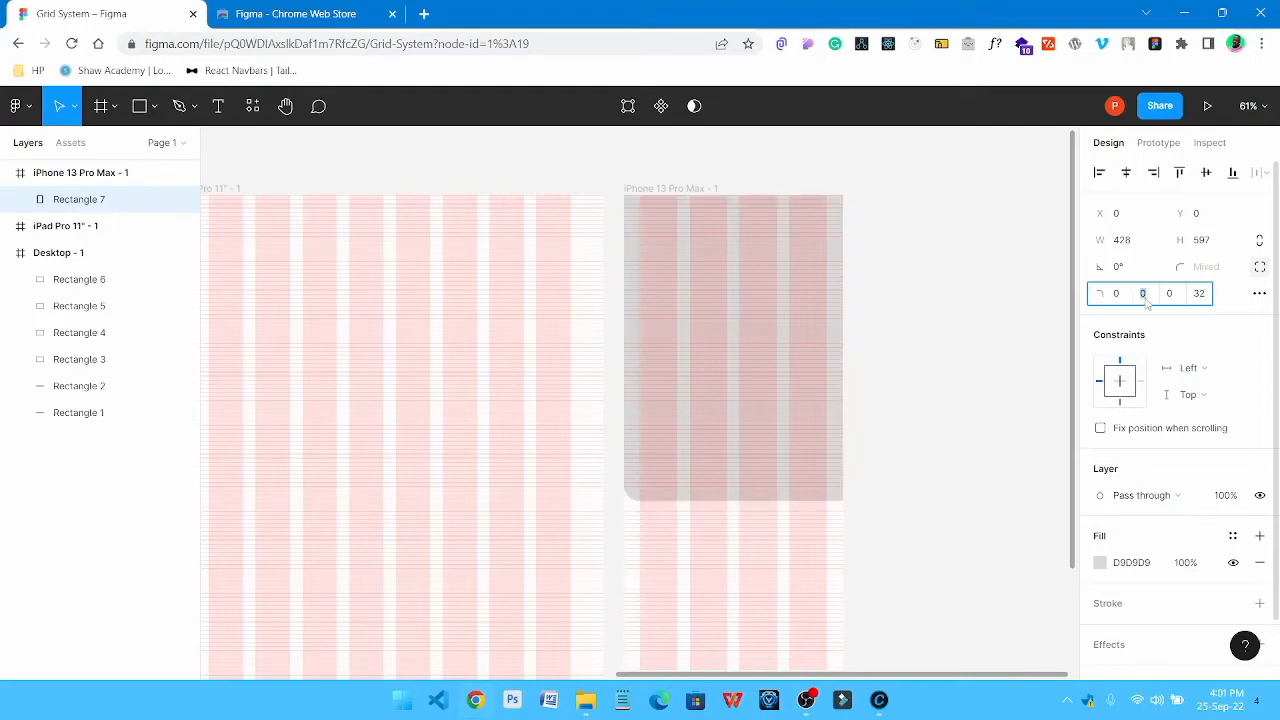
type("32")
left_click(1200, 294)
left_click(1158, 298)
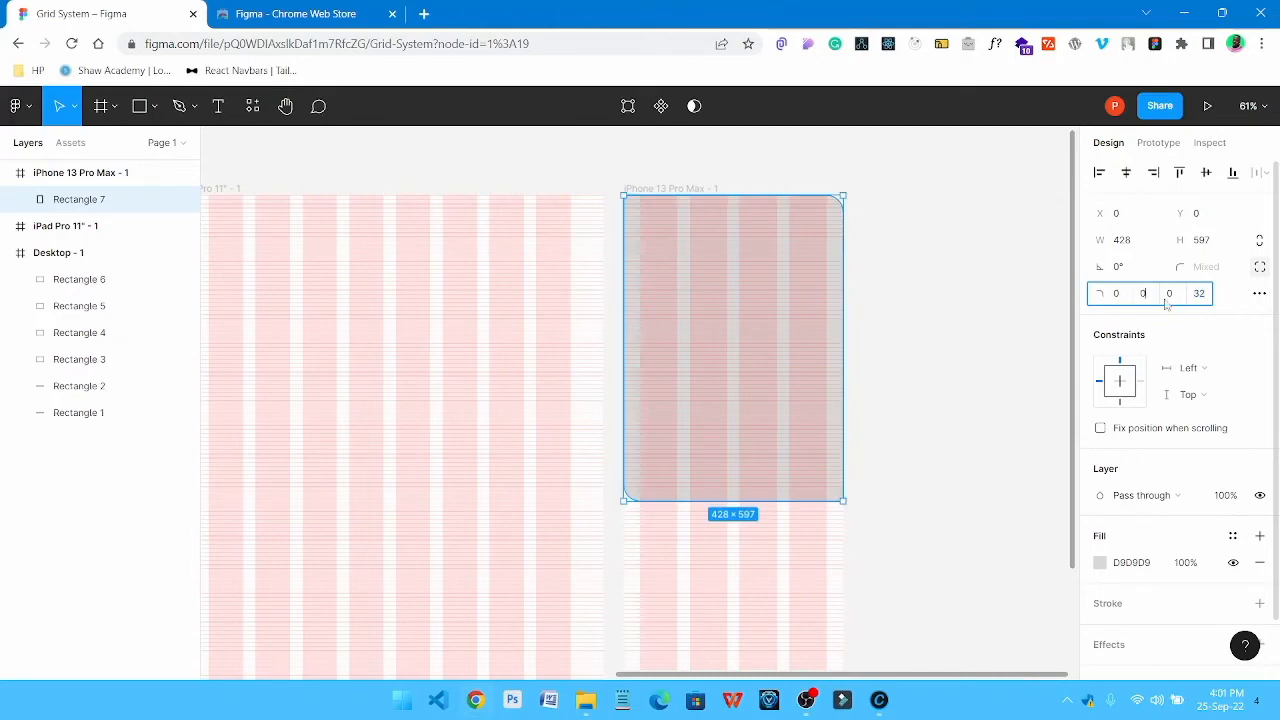
Set the lower-right corner radius of the phone frame's rectangle to 32
left_click(1168, 300)
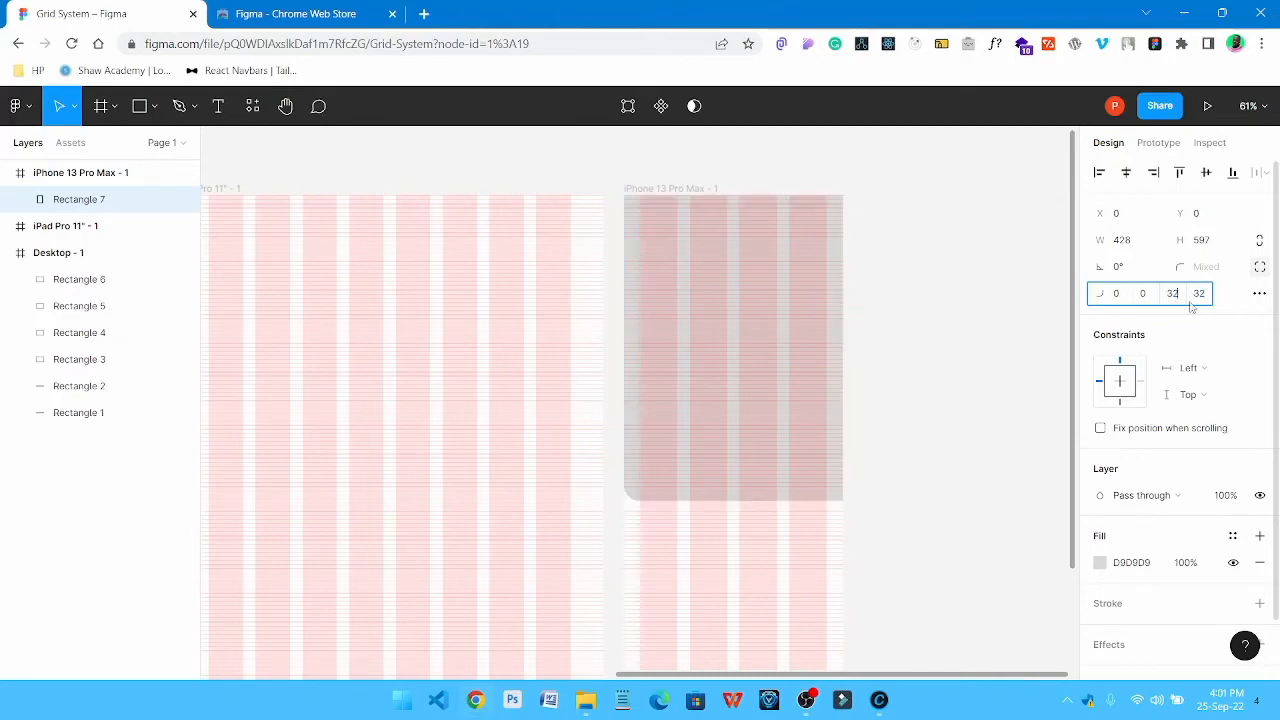
type("32")
key("Return")
left_click(1020, 305)
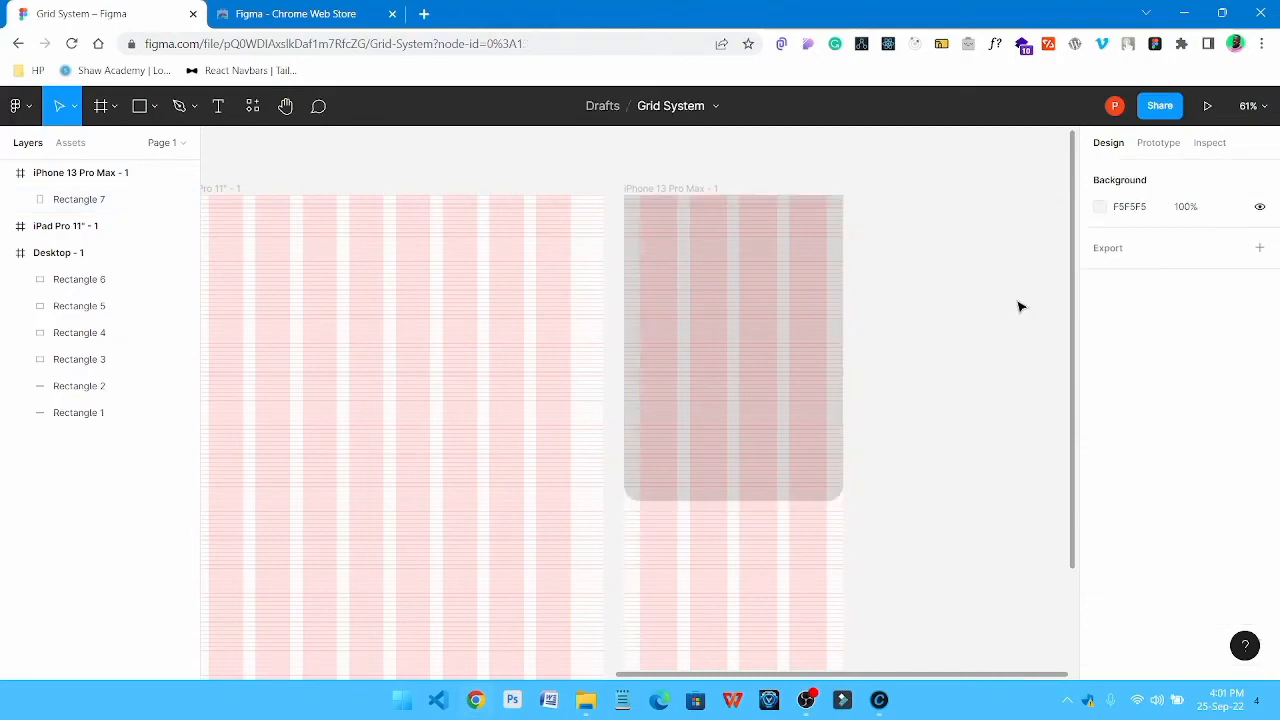
left_click(799, 265)
scroll(858, 345, "down", 2)
scroll(857, 351, "up", 2)
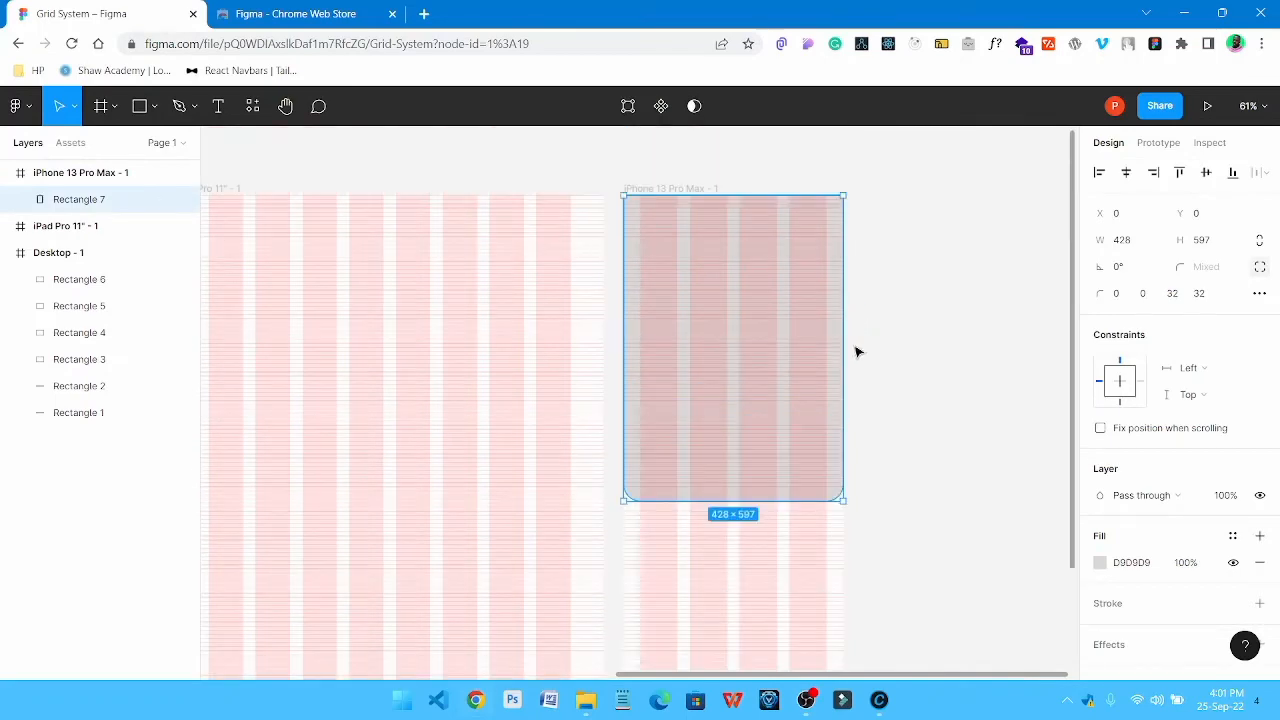
scroll(857, 351, "down", 2)
scroll(760, 340, "up", 2)
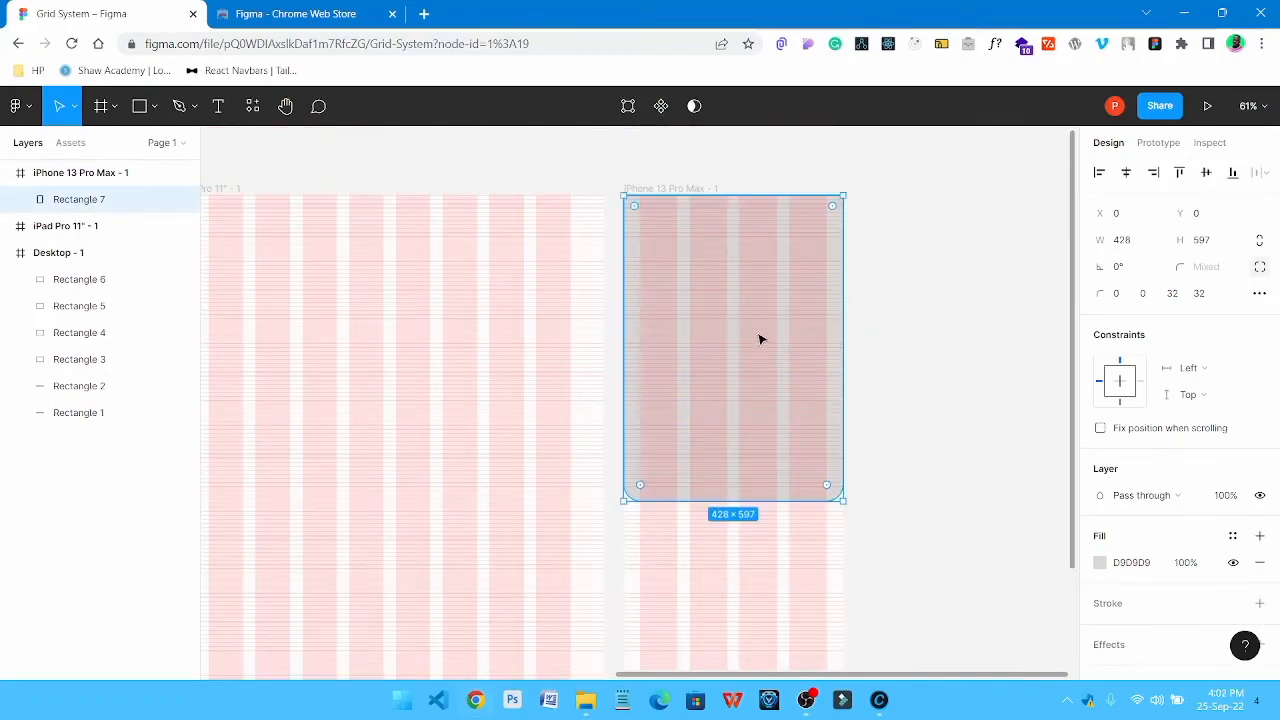
scroll(760, 340, "up", 2)
scroll(760, 340, "down", 4)
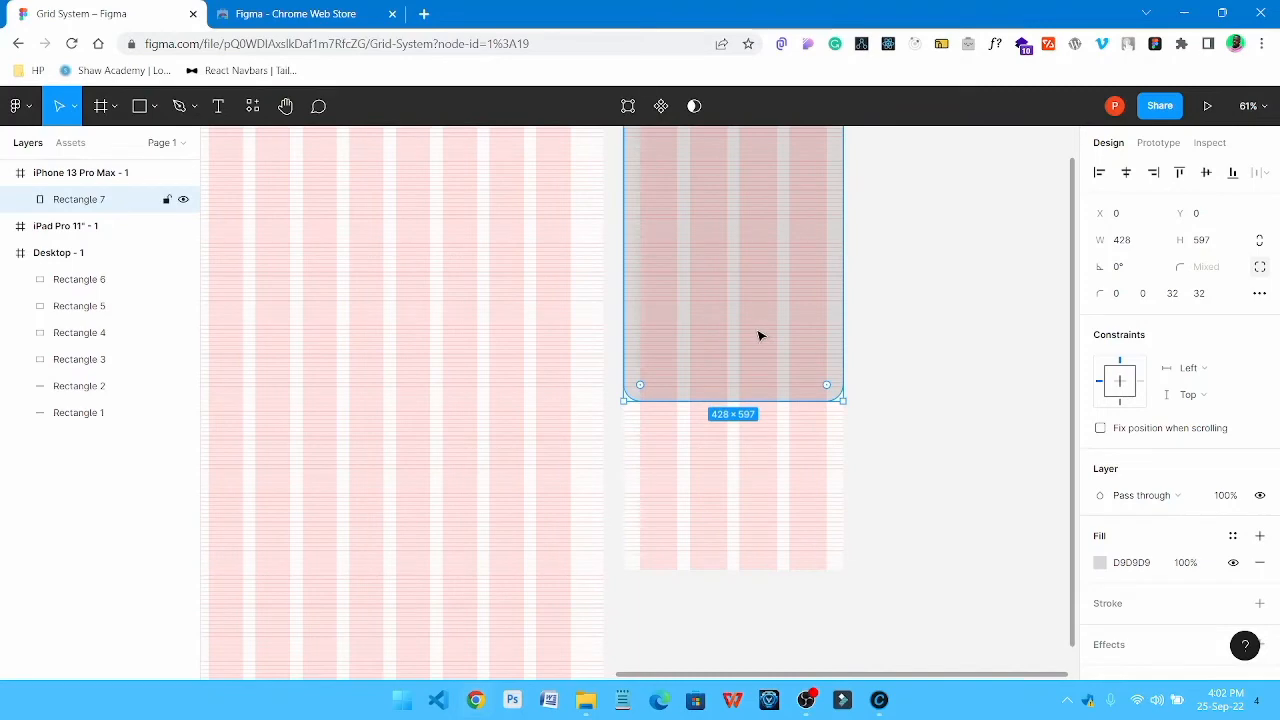
scroll(758, 336, "up", 2)
left_click(897, 291)
left_click(677, 297)
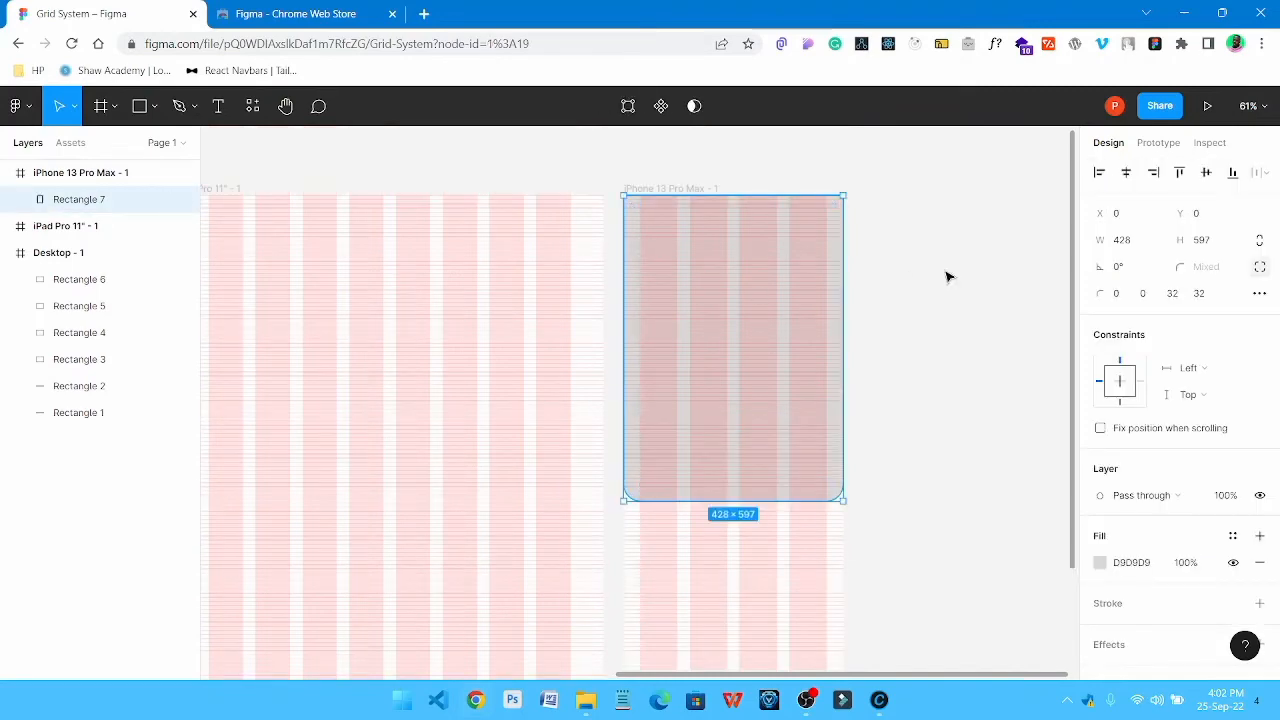
left_click(948, 277)
Try placing a copy of the rounded rectangle beneath the original, and delete the copy
left_click(766, 306)
scroll(917, 309, "down", 2)
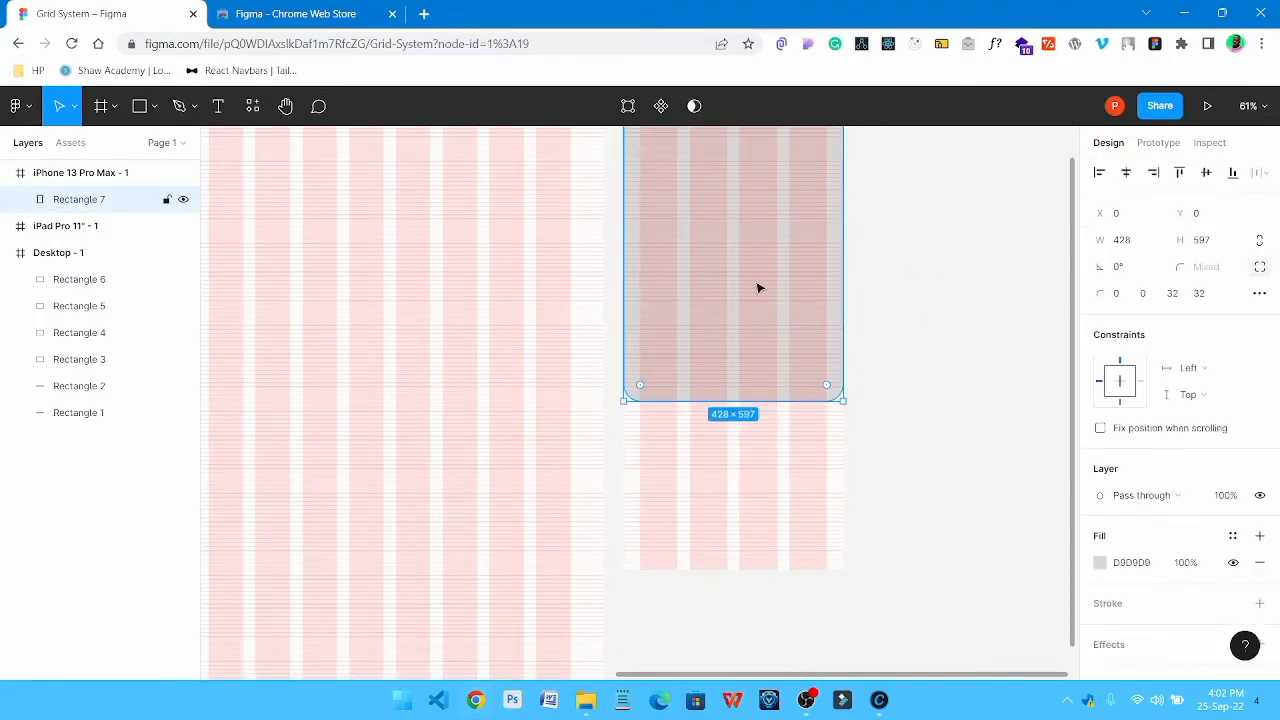
left_click_drag(741, 256, 734, 583)
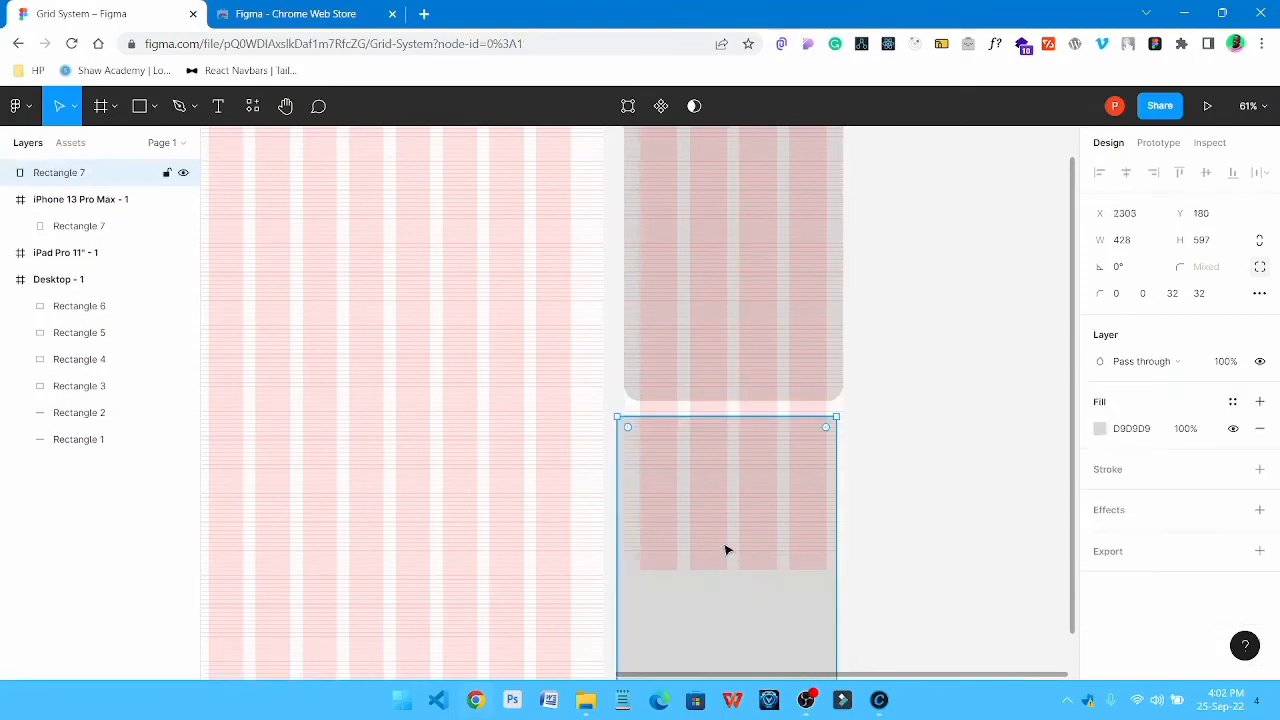
key("Delete")
Change the fill of the rounded rectangle in the phone frame to a medium blue
scroll(711, 257, "up", 2)
left_click(723, 257)
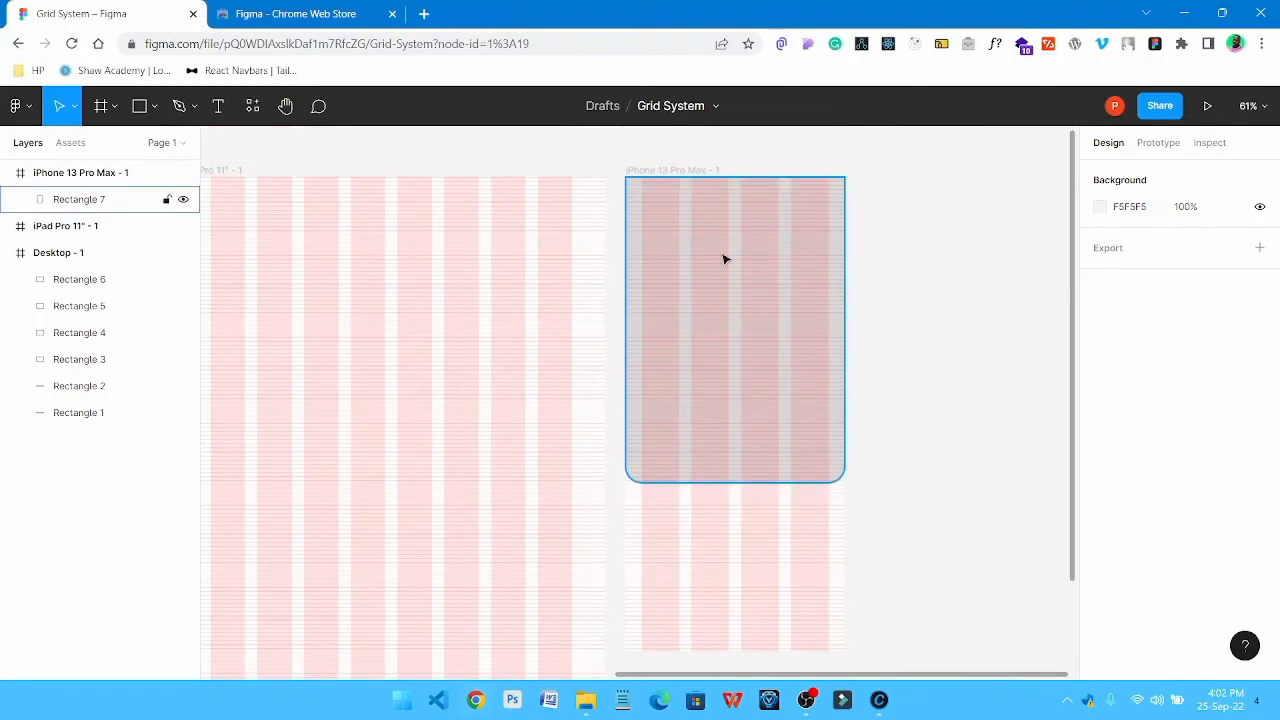
left_click(1100, 563)
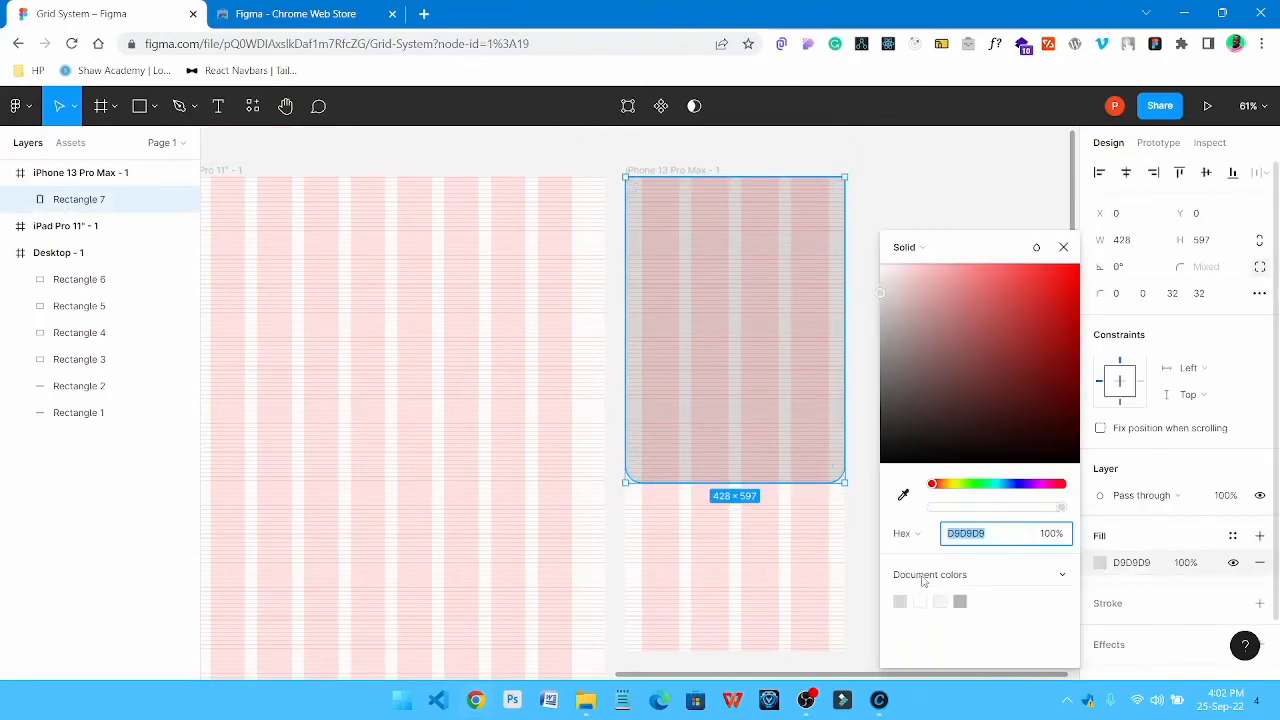
left_click_drag(914, 302, 929, 277)
left_click_drag(1022, 484, 1010, 484)
left_click_drag(950, 310, 957, 292)
left_click(895, 160)
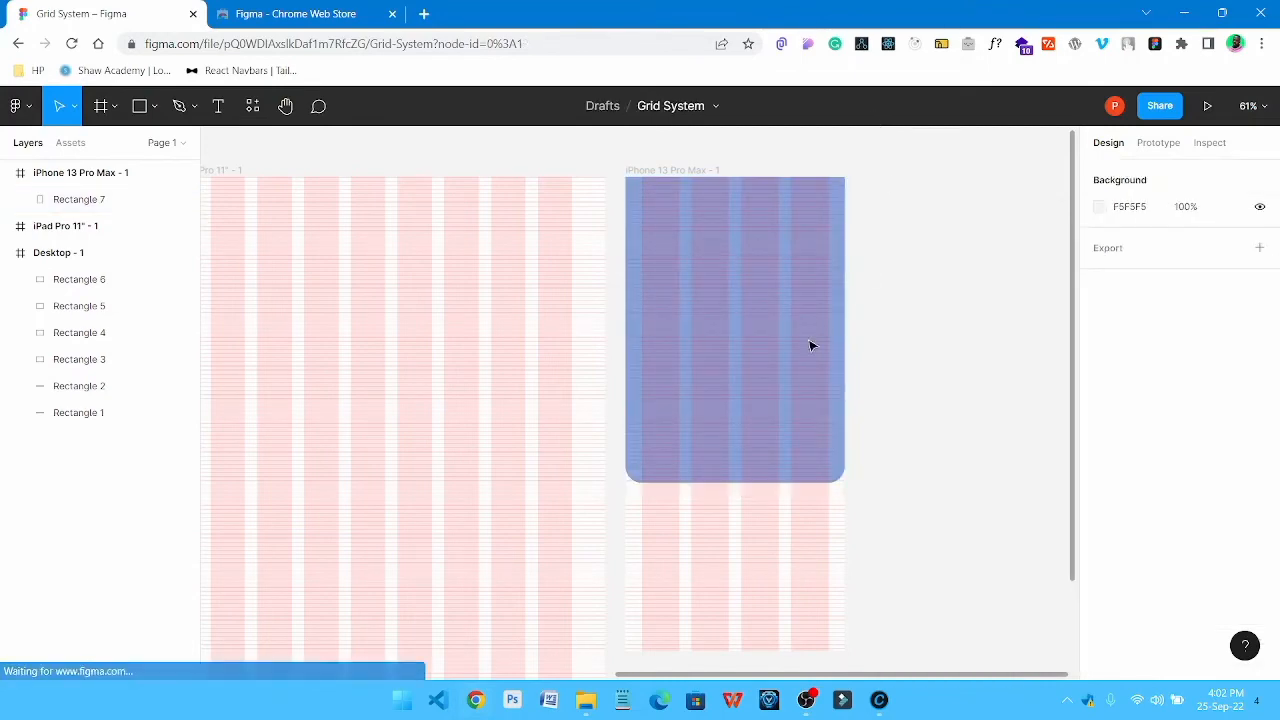
left_click_drag(780, 394, 777, 365)
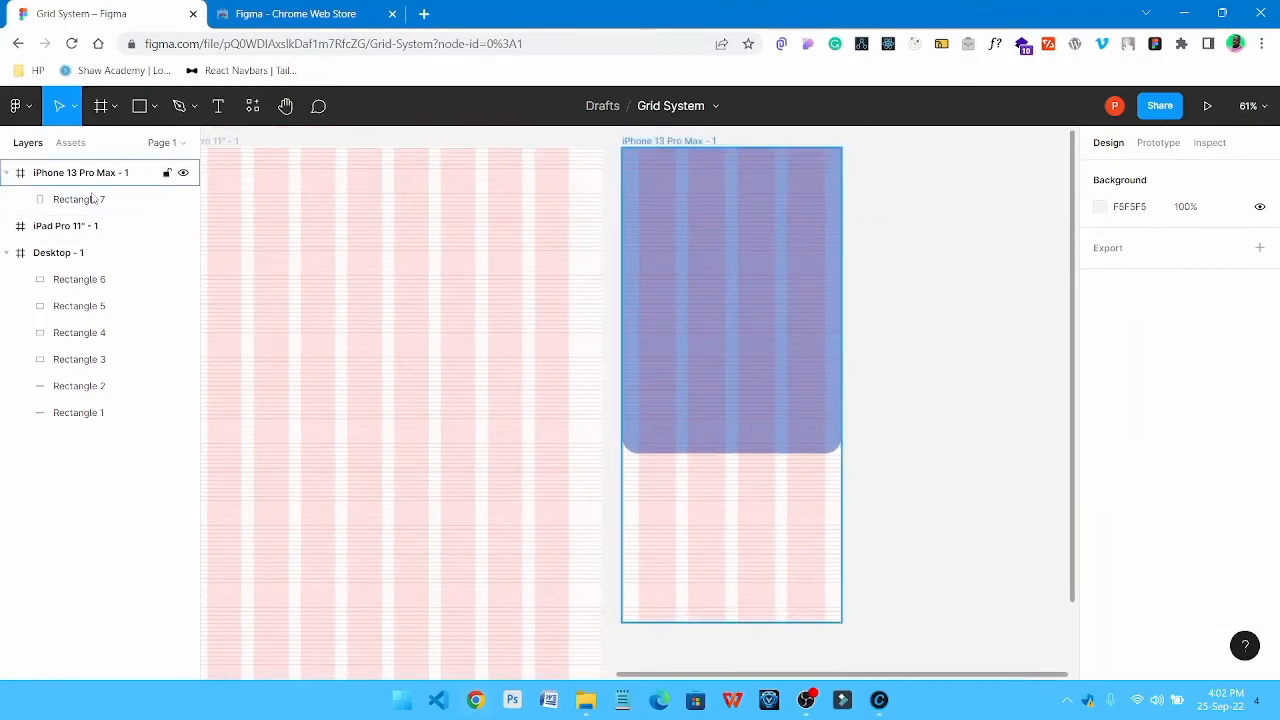
Add the text "We Love to Design" on the canvas beside the phone frame
left_click(229, 125)
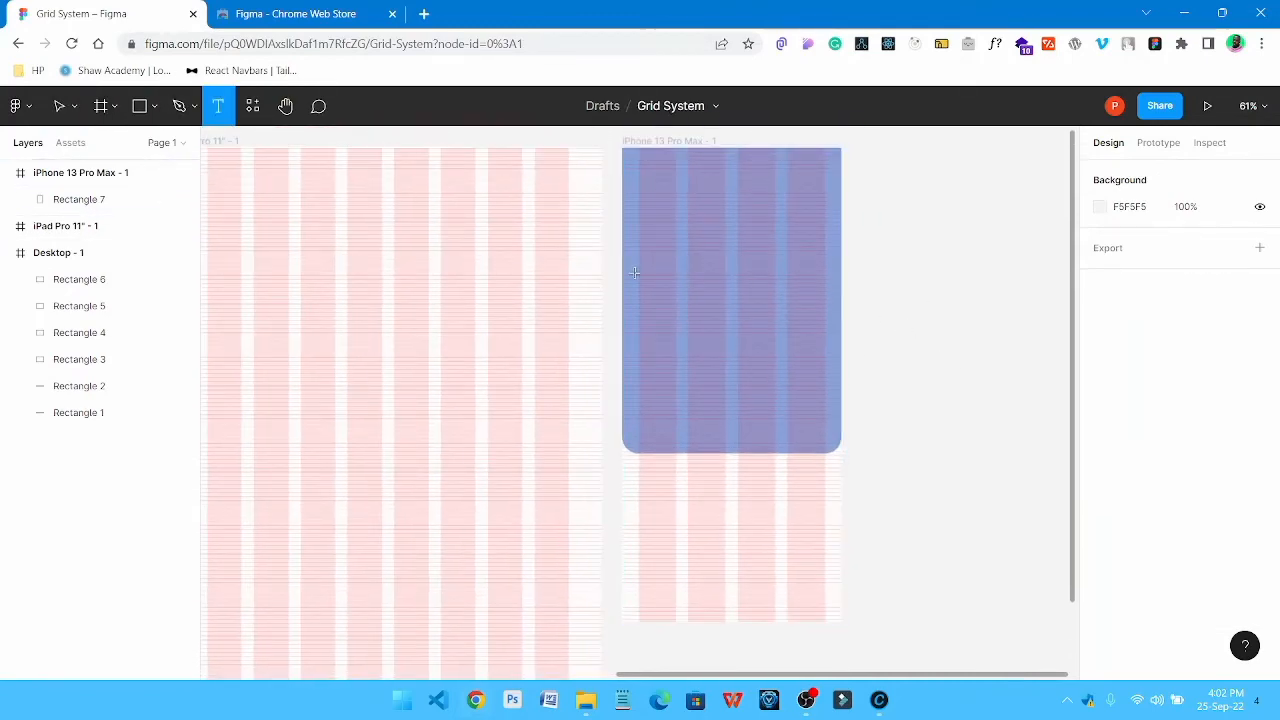
left_click(873, 257)
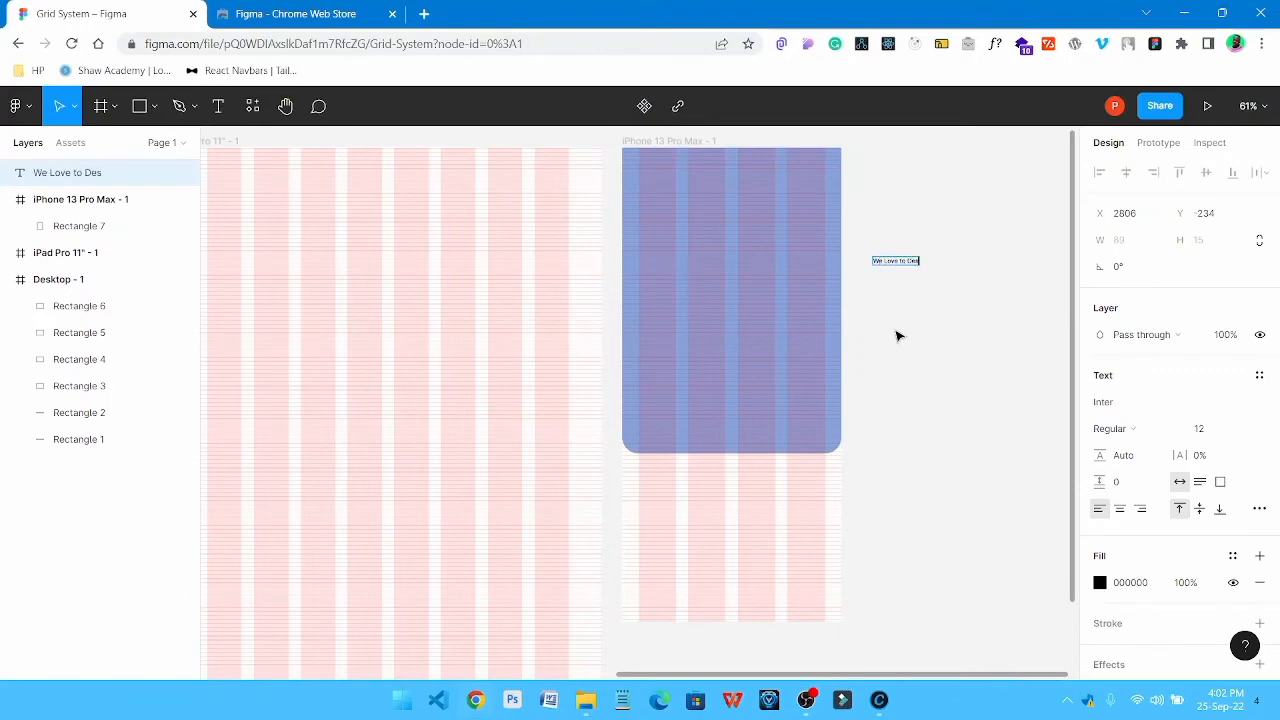
key("Escape")
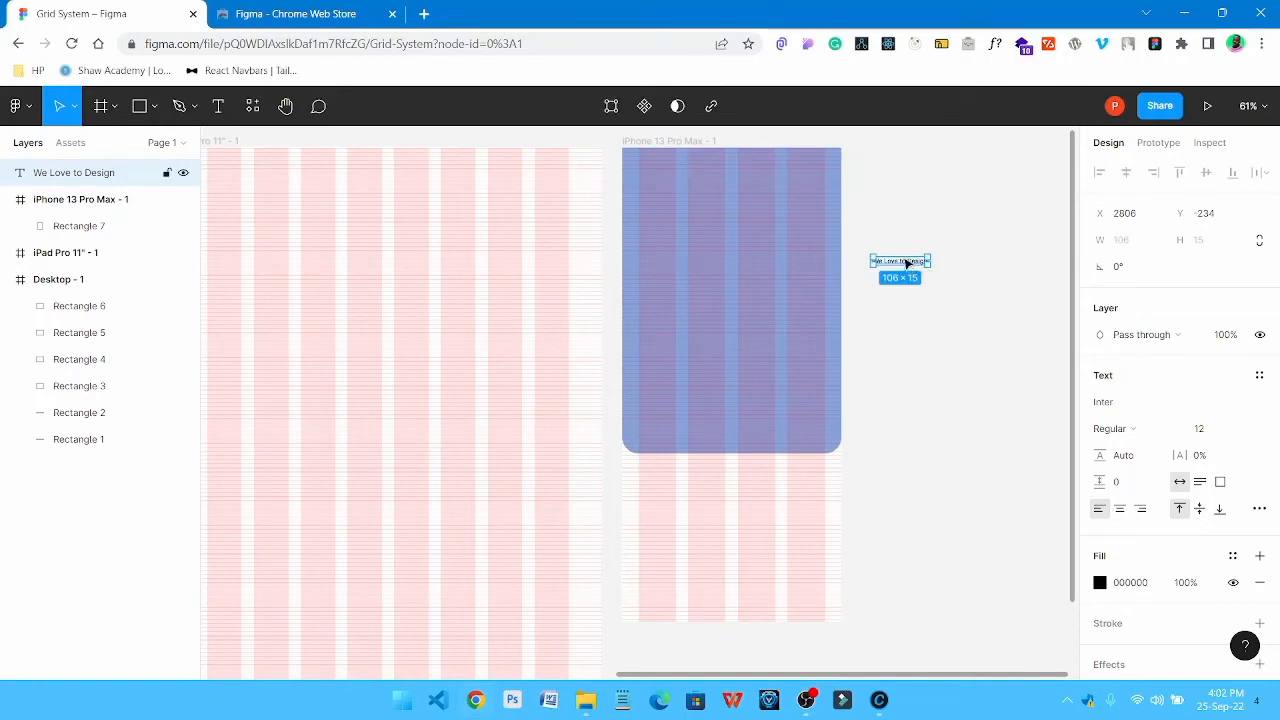
left_click_drag(906, 264, 904, 230)
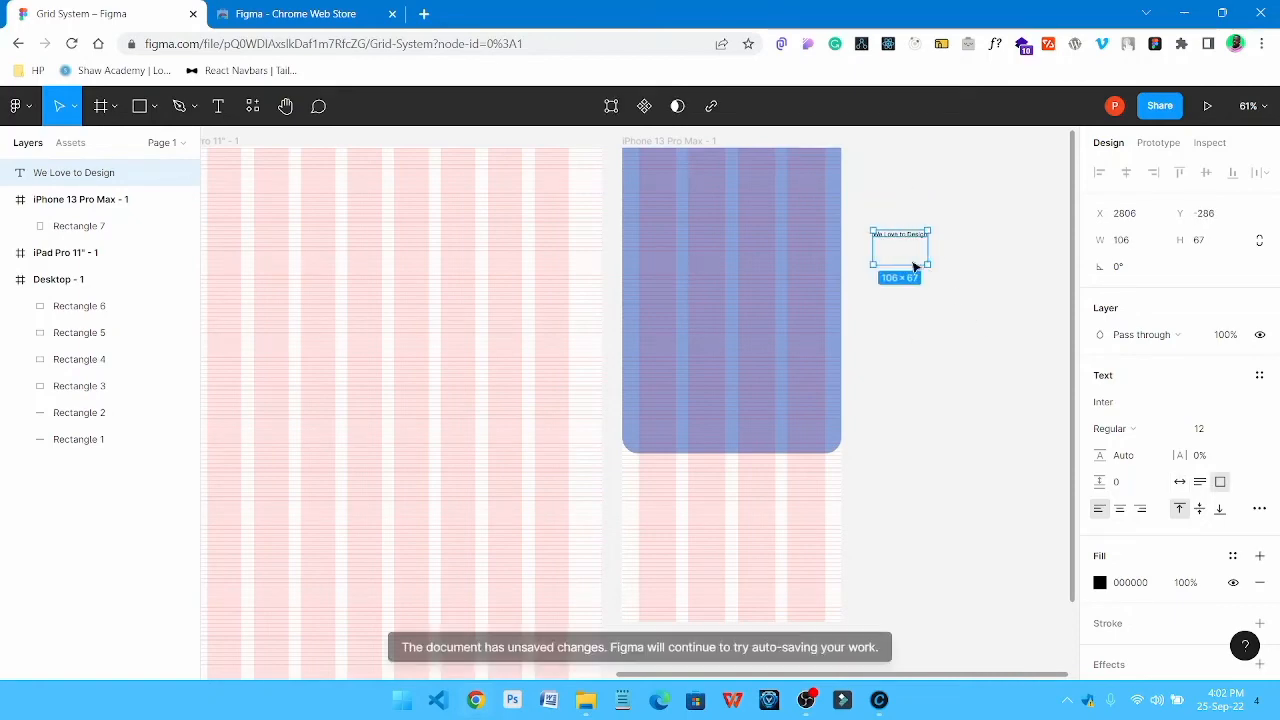
key("ctrl+z")
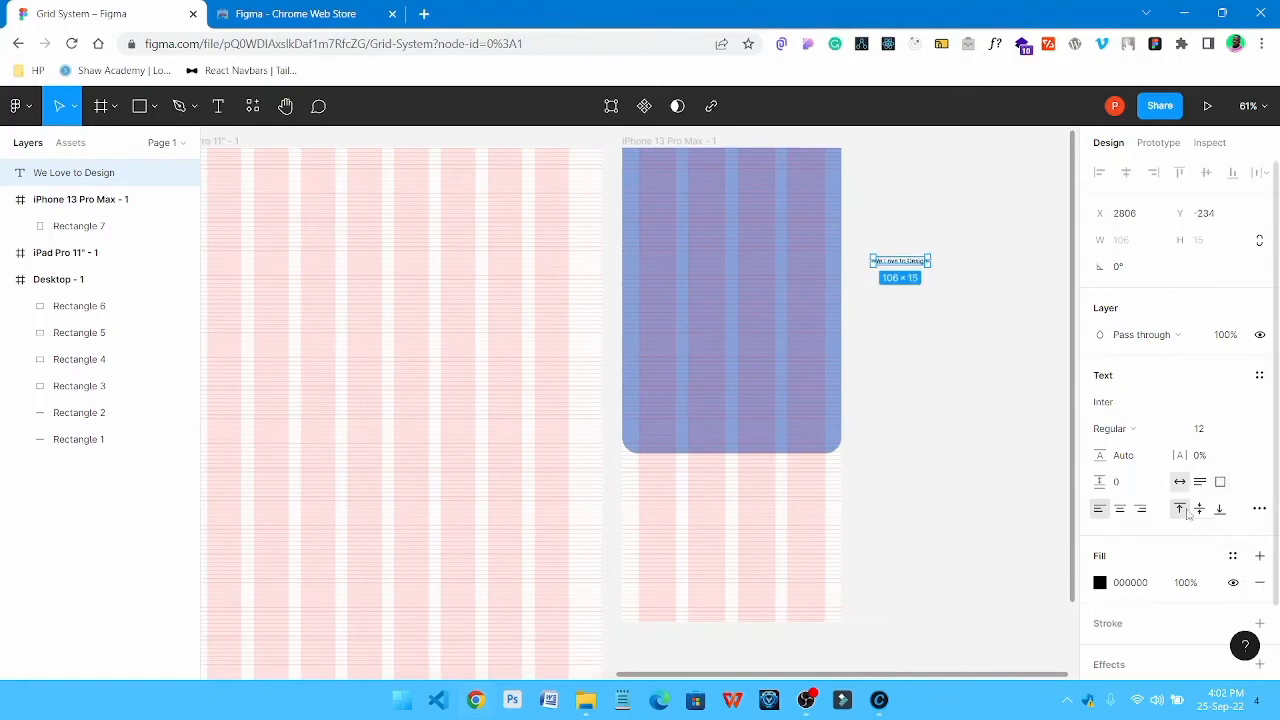
Set the "We Love to Design" text to size 64 and move it onto the blue rectangle in the phone frame
left_click(1244, 437)
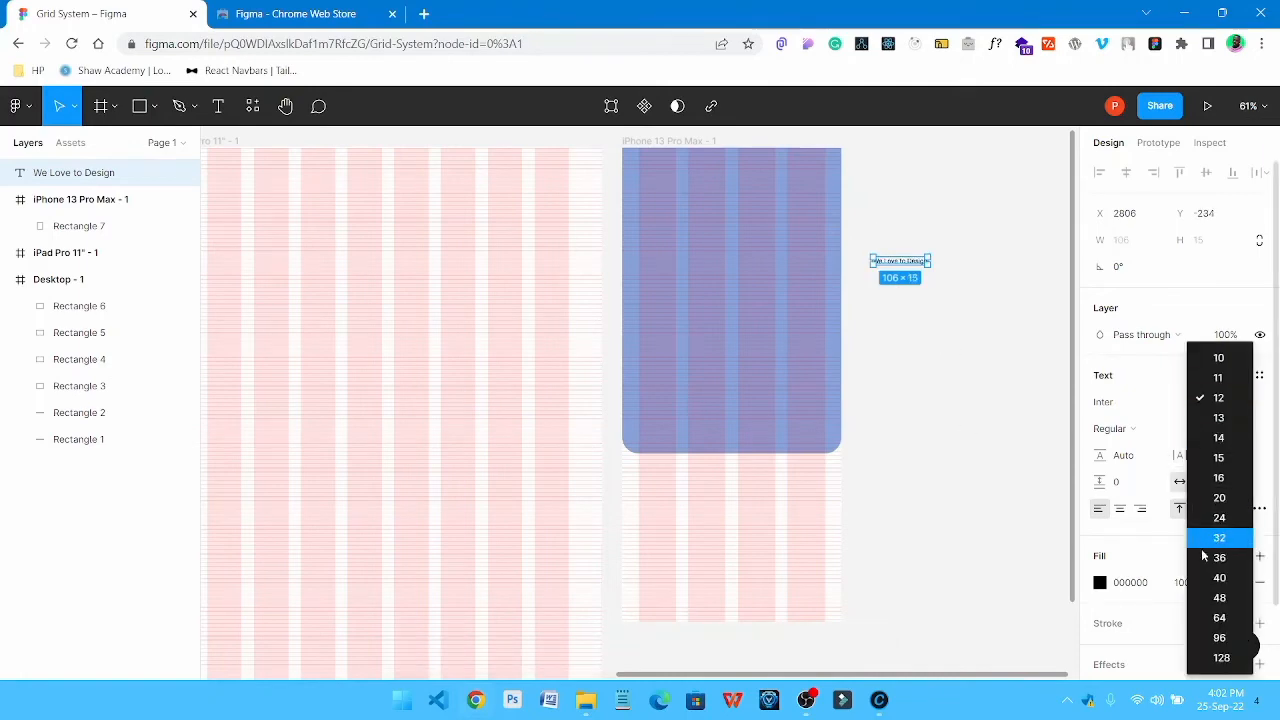
left_click(1222, 615)
left_click_drag(991, 277, 740, 251)
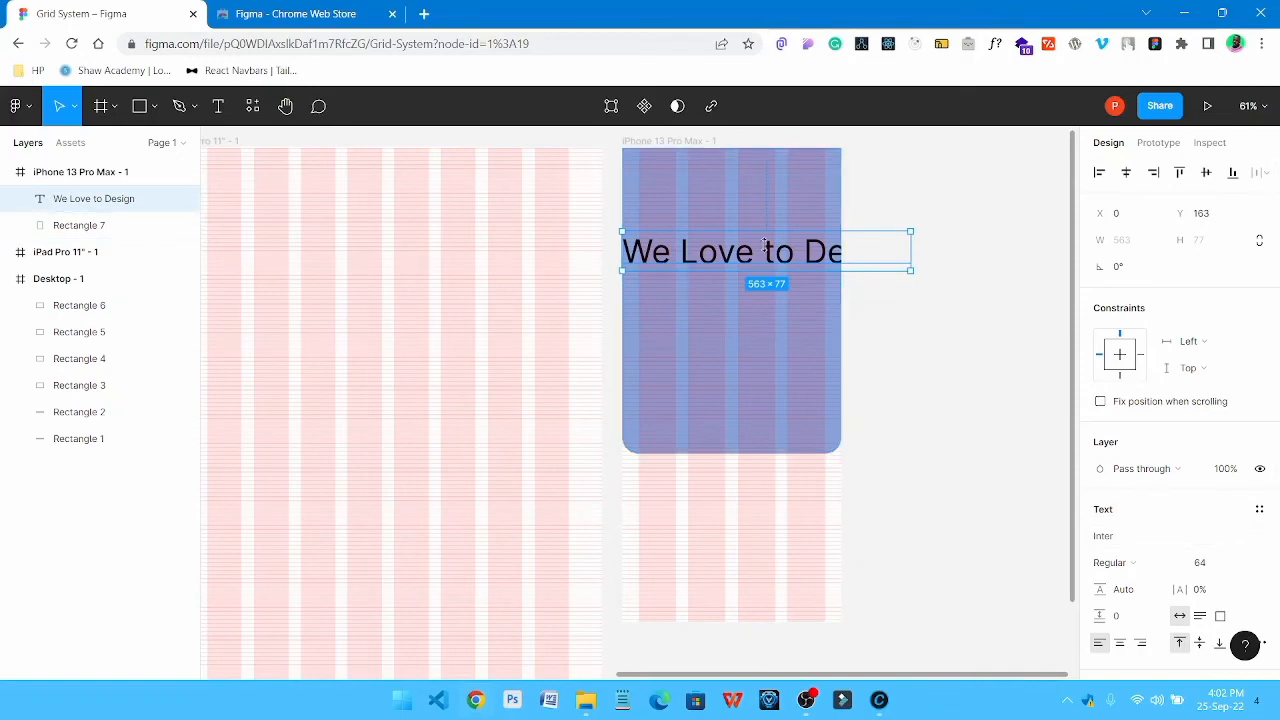
Break the heading into two lines before "Design" and align it to the first column at X 32, Y 120
double_click(815, 263)
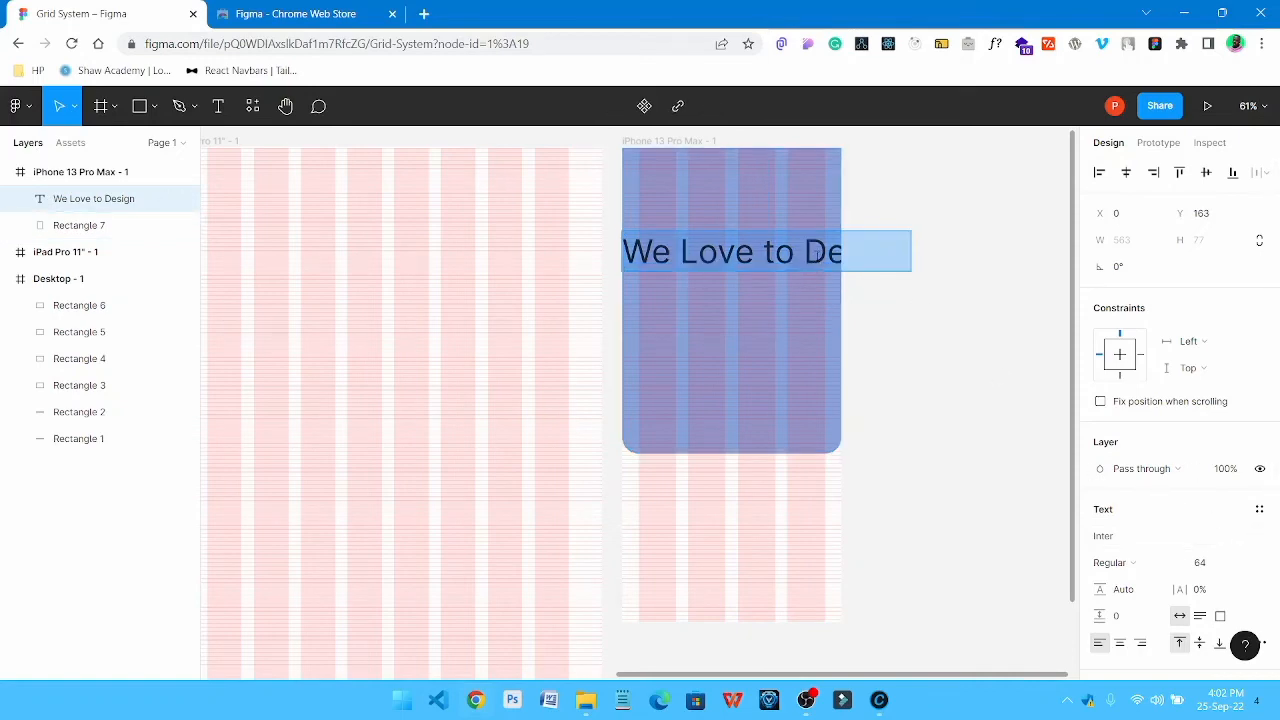
left_click(803, 252)
key("Return")
key("Escape")
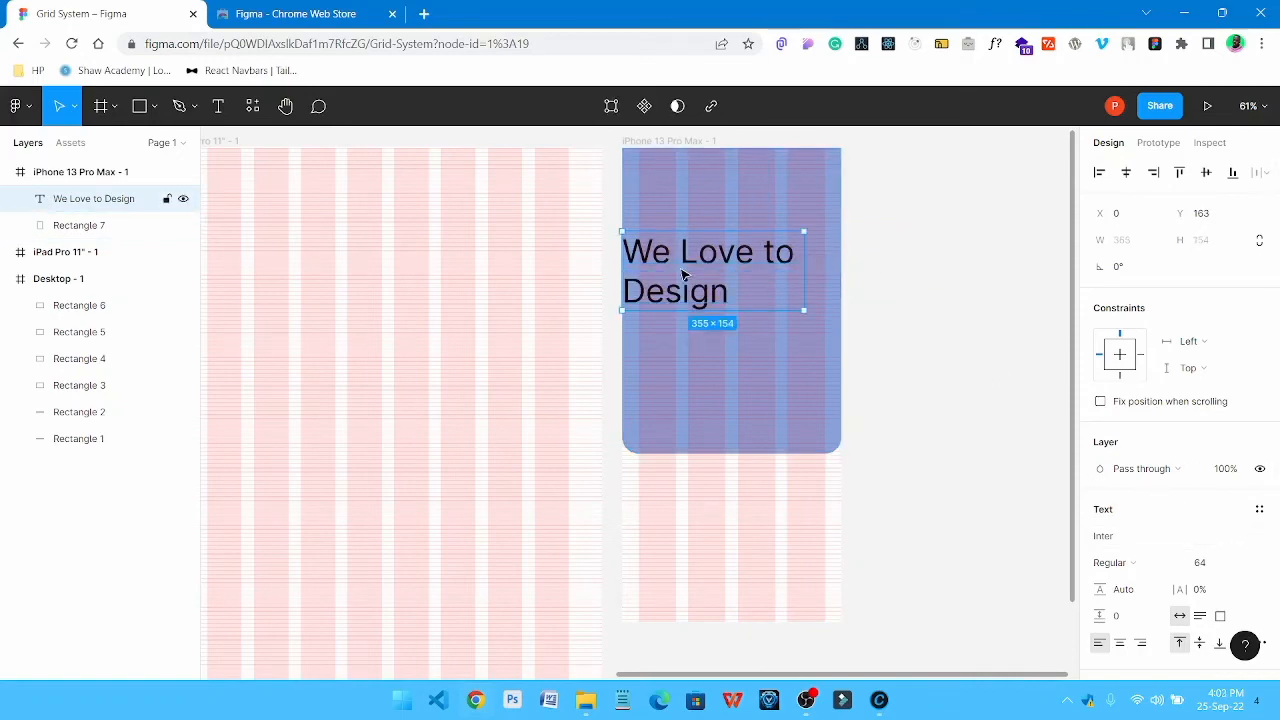
mouse_move(689, 256)
left_mouse_down()
mouse_move(705, 263)
mouse_move(703, 241)
left_mouse_up()
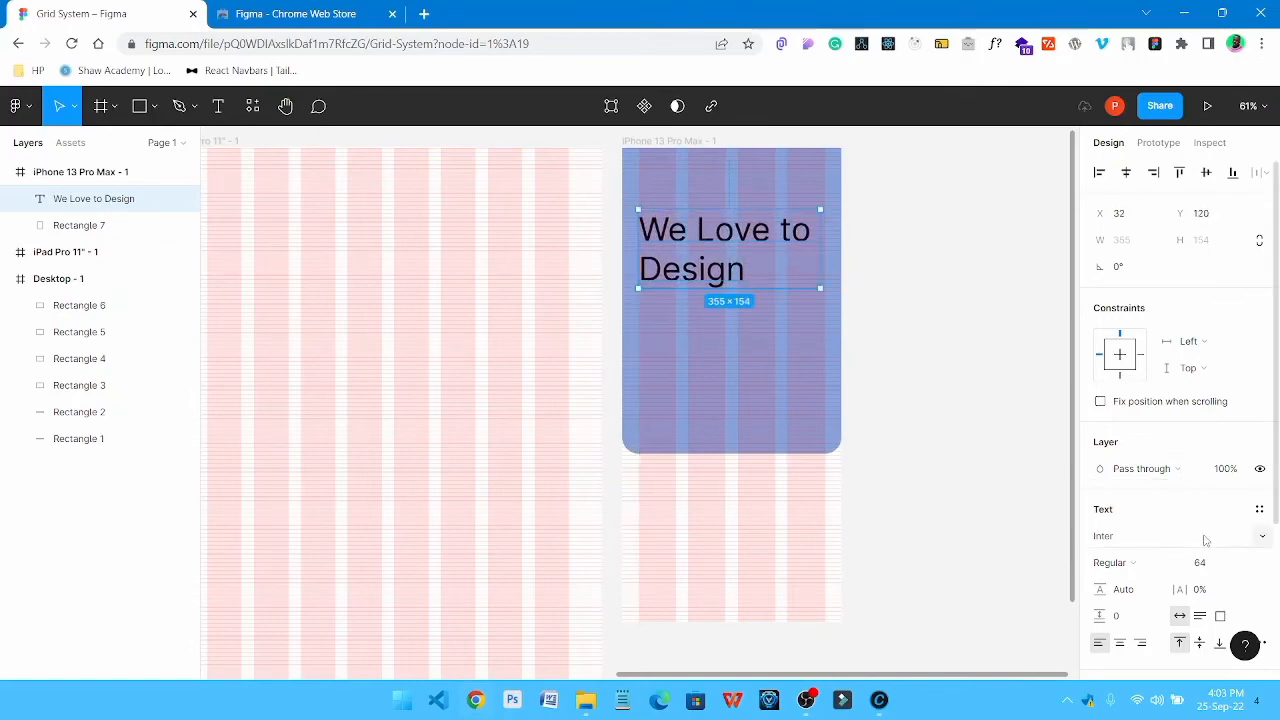
Set the font weight of the "We Love to Design" heading to Bold
left_click(1158, 565)
left_click(1140, 389)
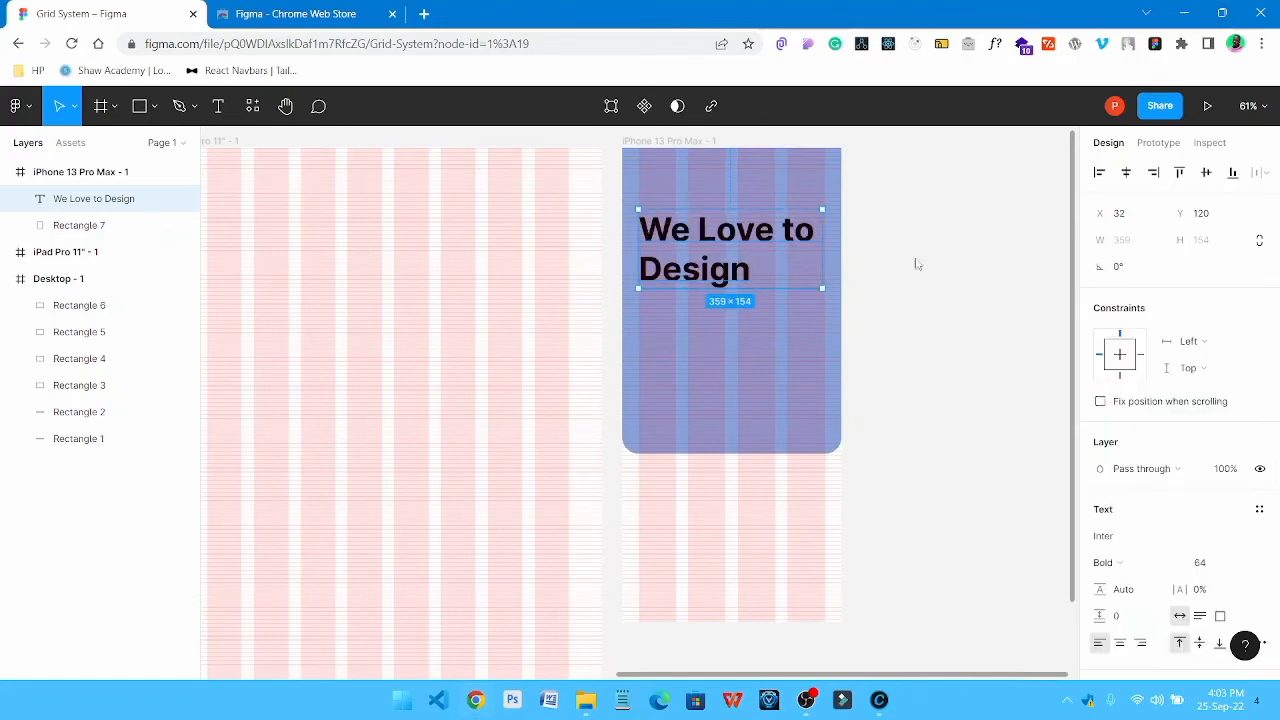
left_click(916, 264)
Centre-align the two lines of the "We Love to Design" heading
scroll(800, 320, "down", 2)
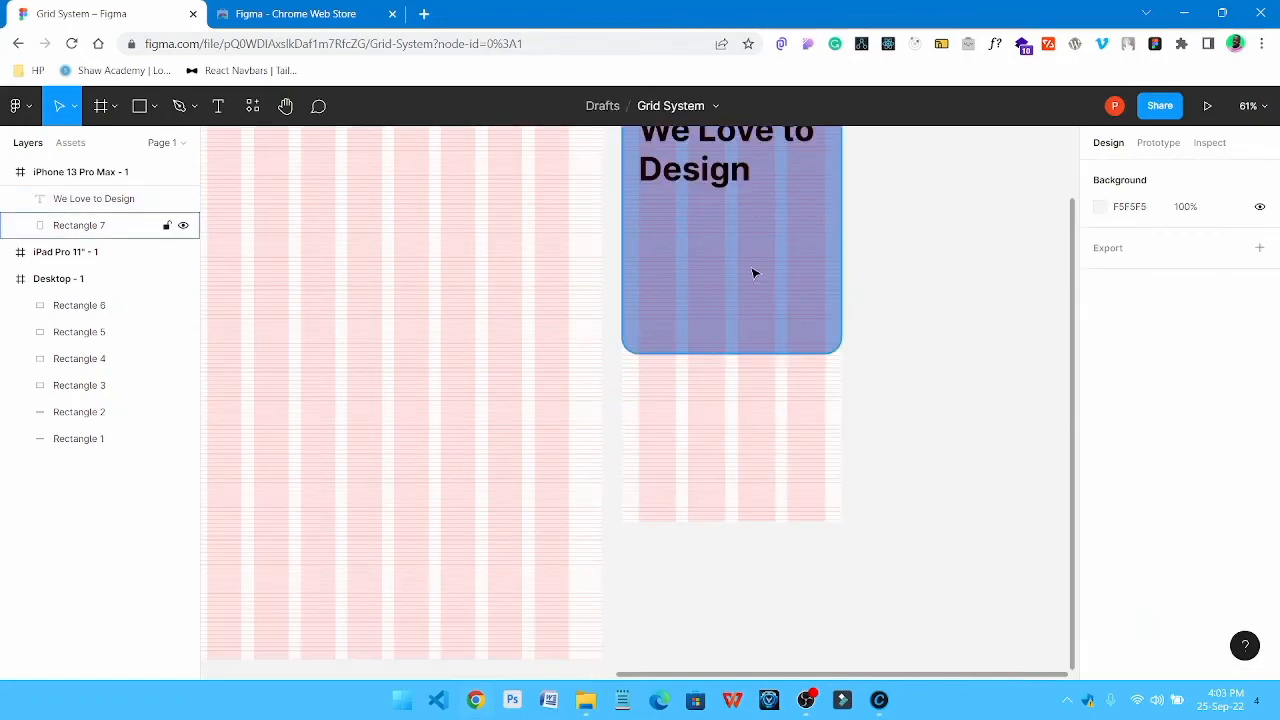
scroll(754, 273, "up", 4)
left_click(730, 347)
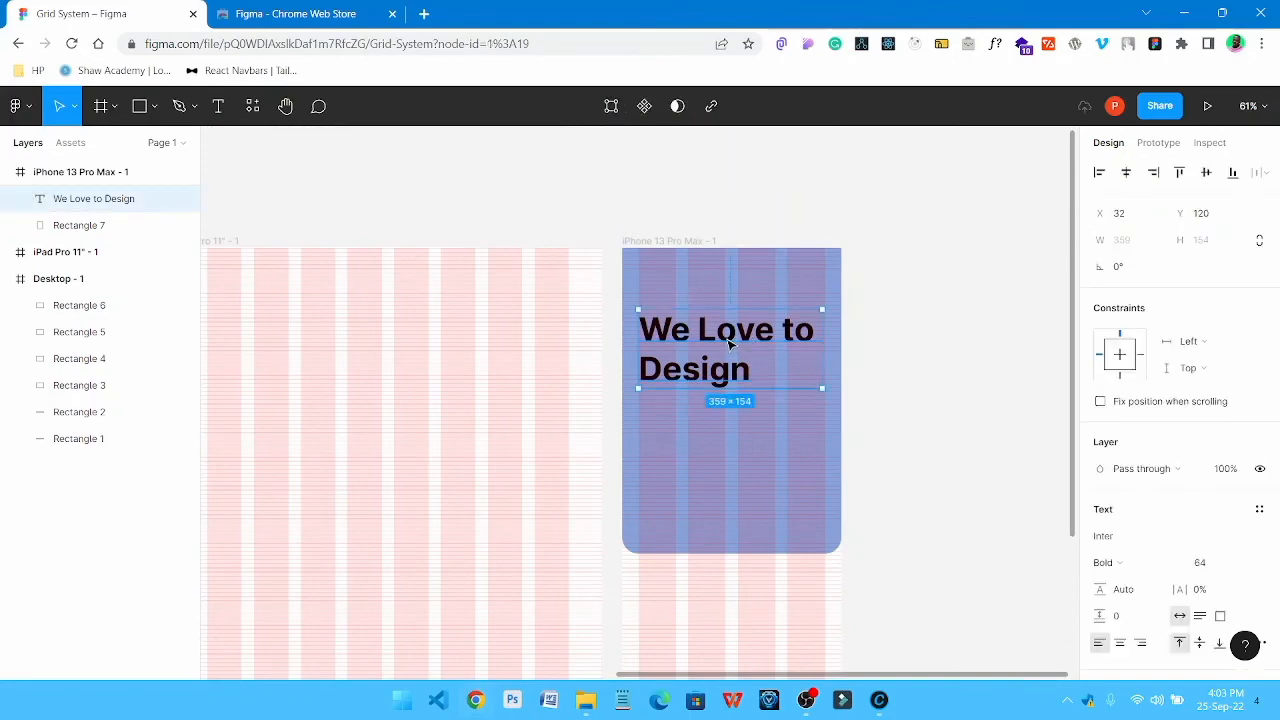
scroll(1184, 512, "down", 3)
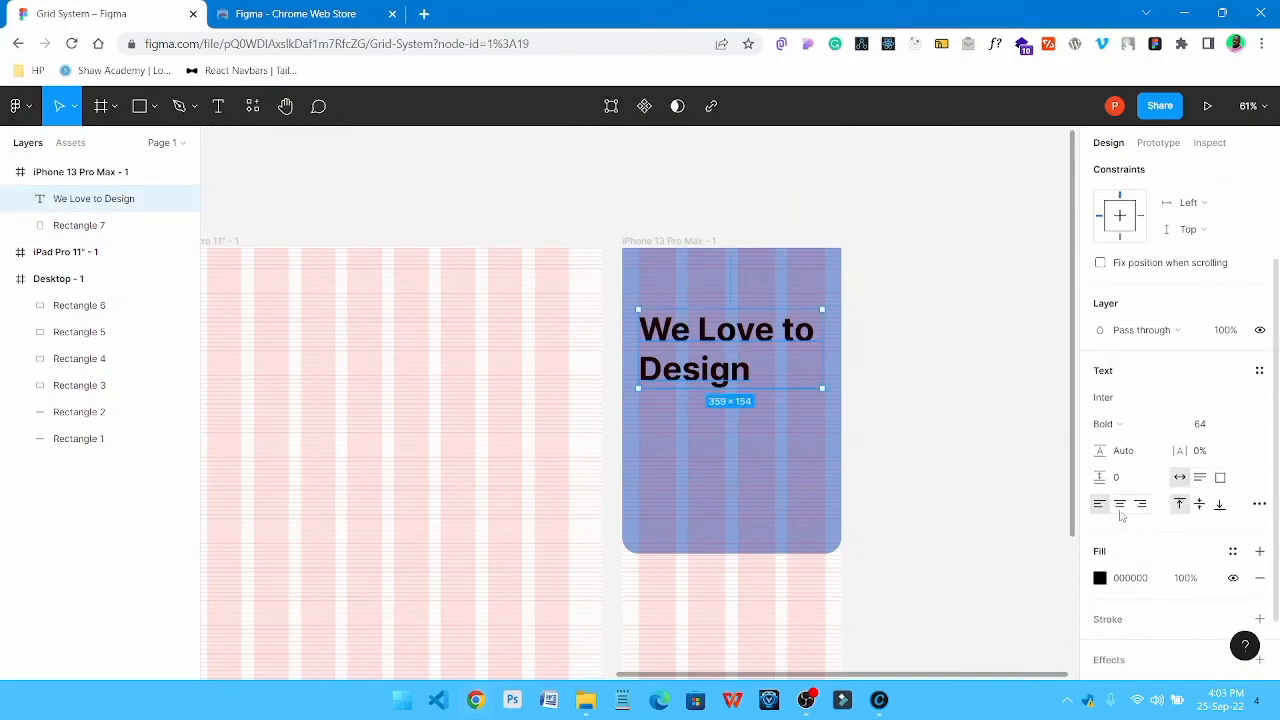
left_click(1120, 503)
left_click(974, 389)
Place a copy of the heading beneath the original at Y 342 and set the copy's weight to Regular
left_click_drag(738, 336, 736, 454)
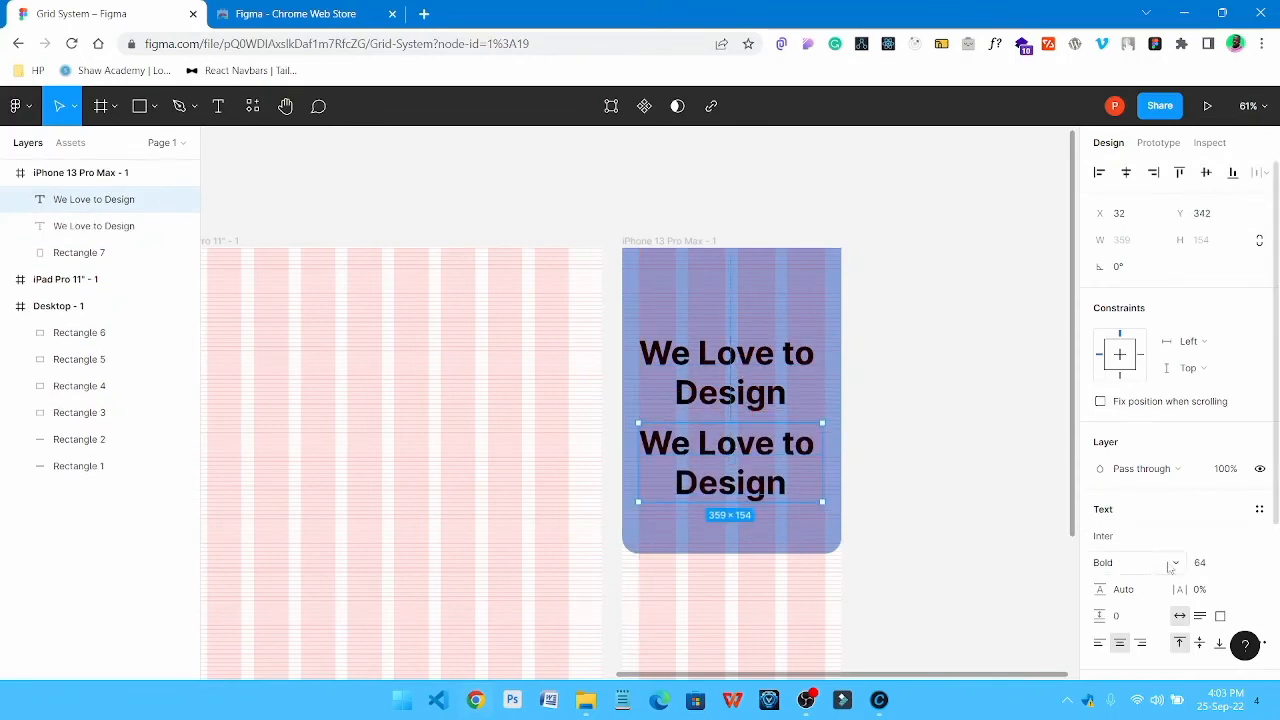
left_click(1141, 566)
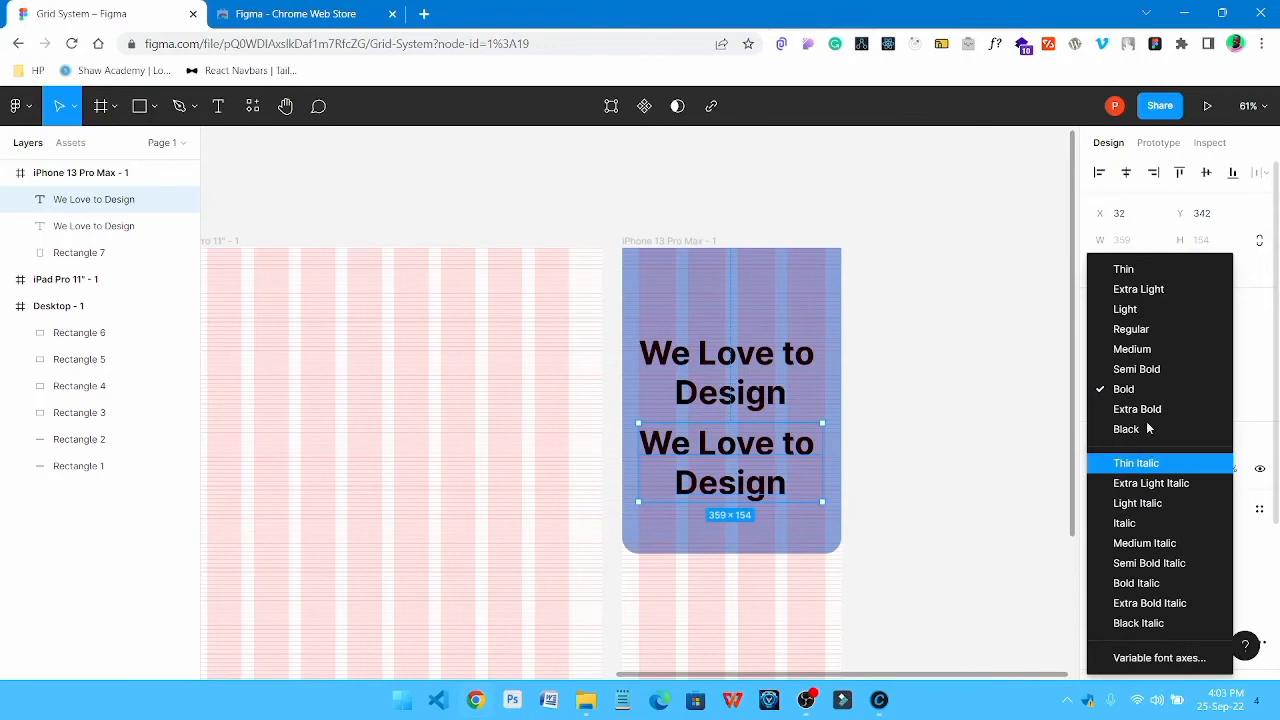
left_click(1139, 330)
Try a font size of 16 on the copied text and set it to 24 instead
left_click(1222, 562)
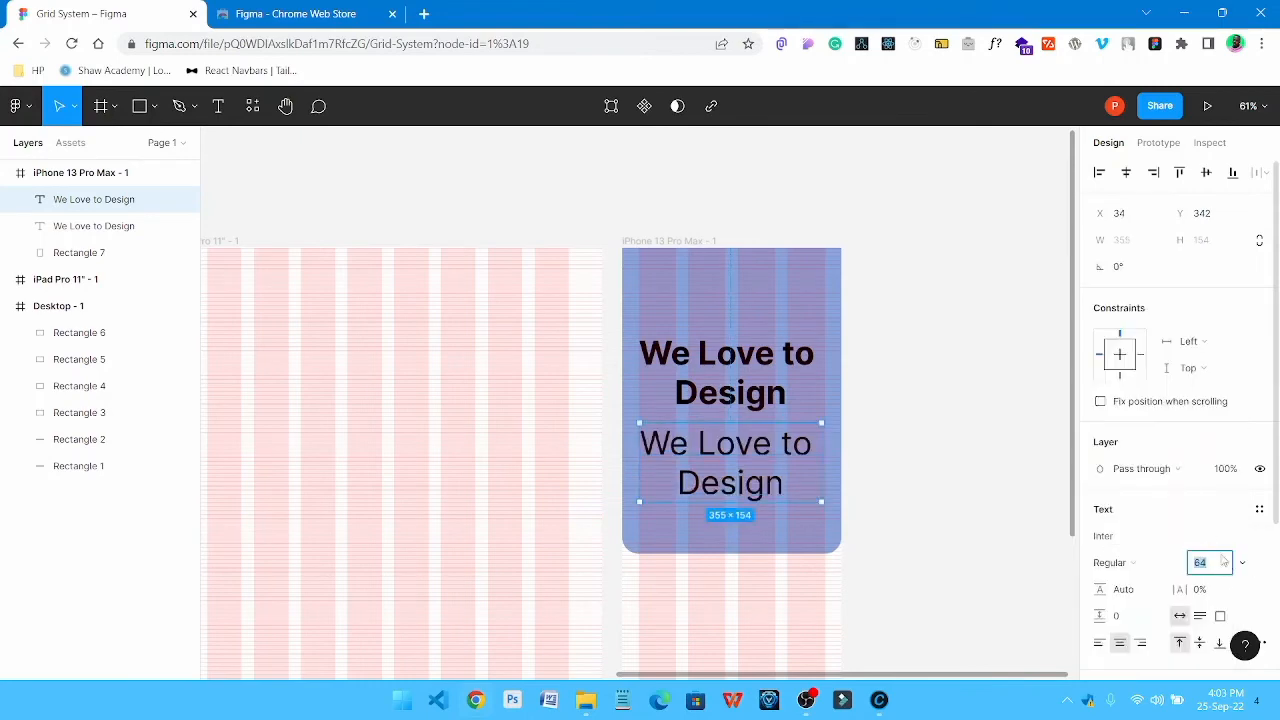
type("16")
left_click(806, 477)
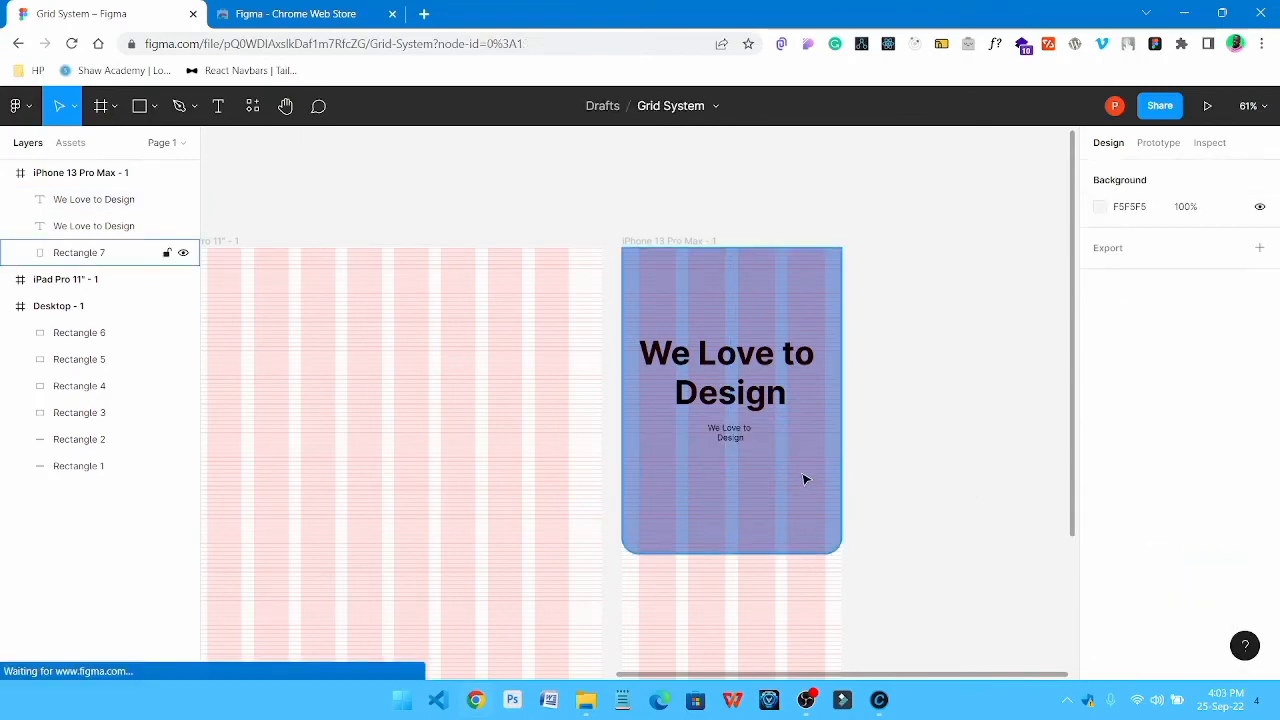
left_click(733, 437)
left_click(1218, 564)
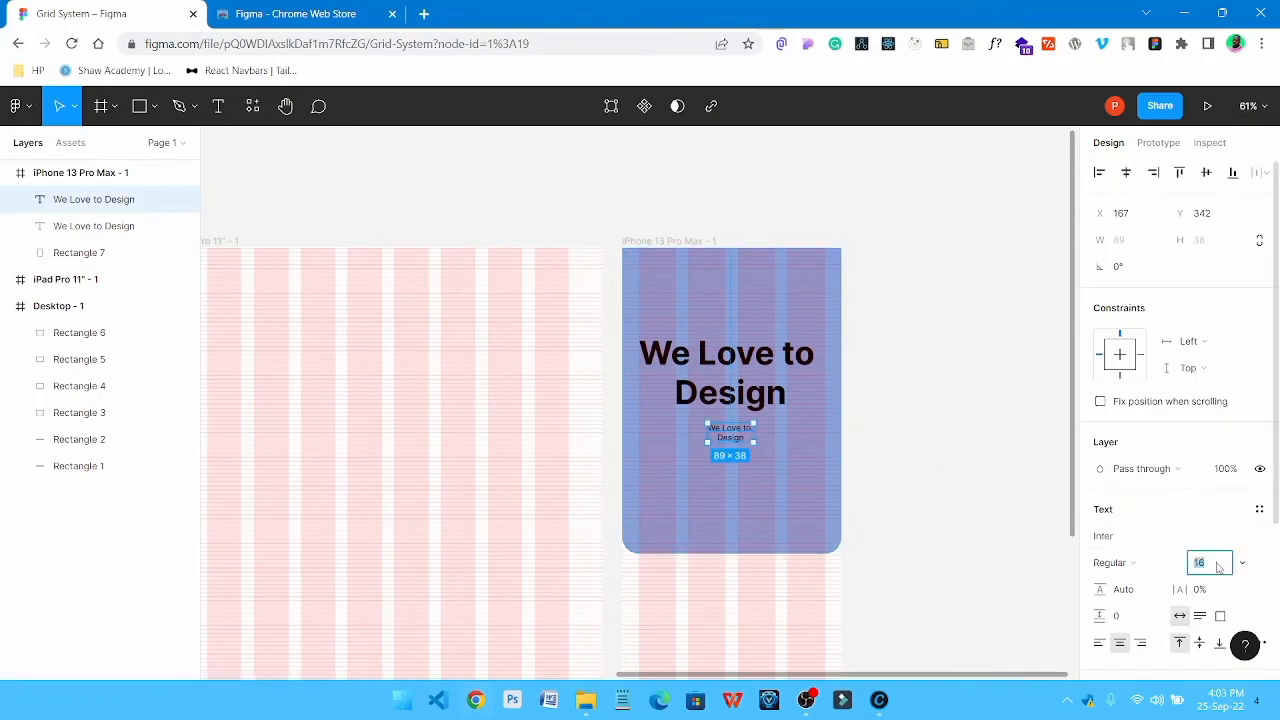
type("24")
key("Return")
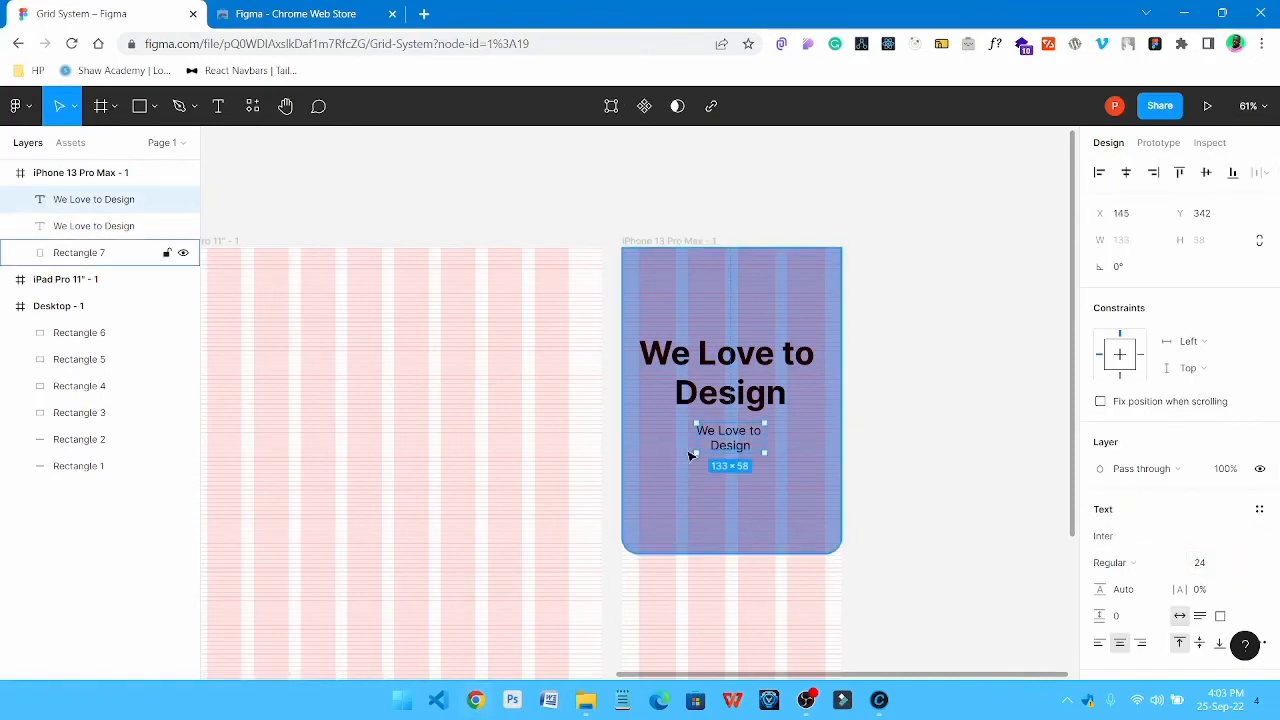
Widen the copied text box to about 176 at Y 360 and replace its text with "This is an example"
left_click_drag(745, 445, 784, 450)
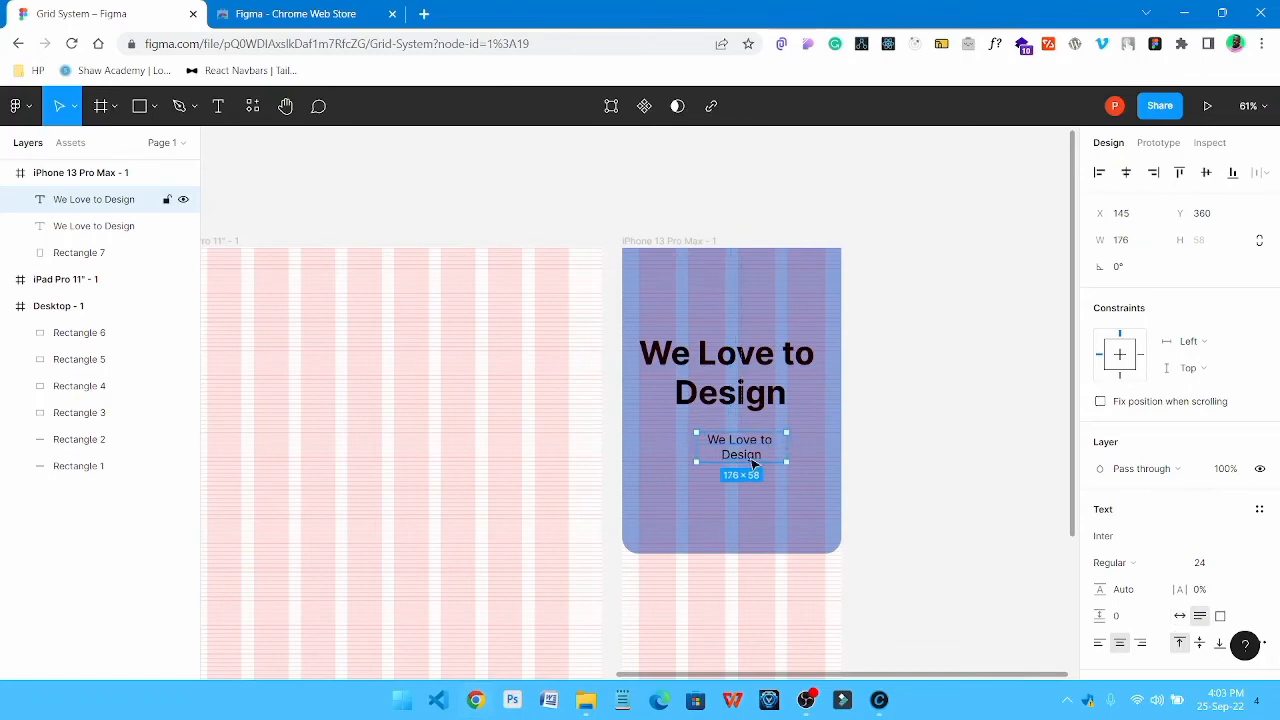
key("Escape")
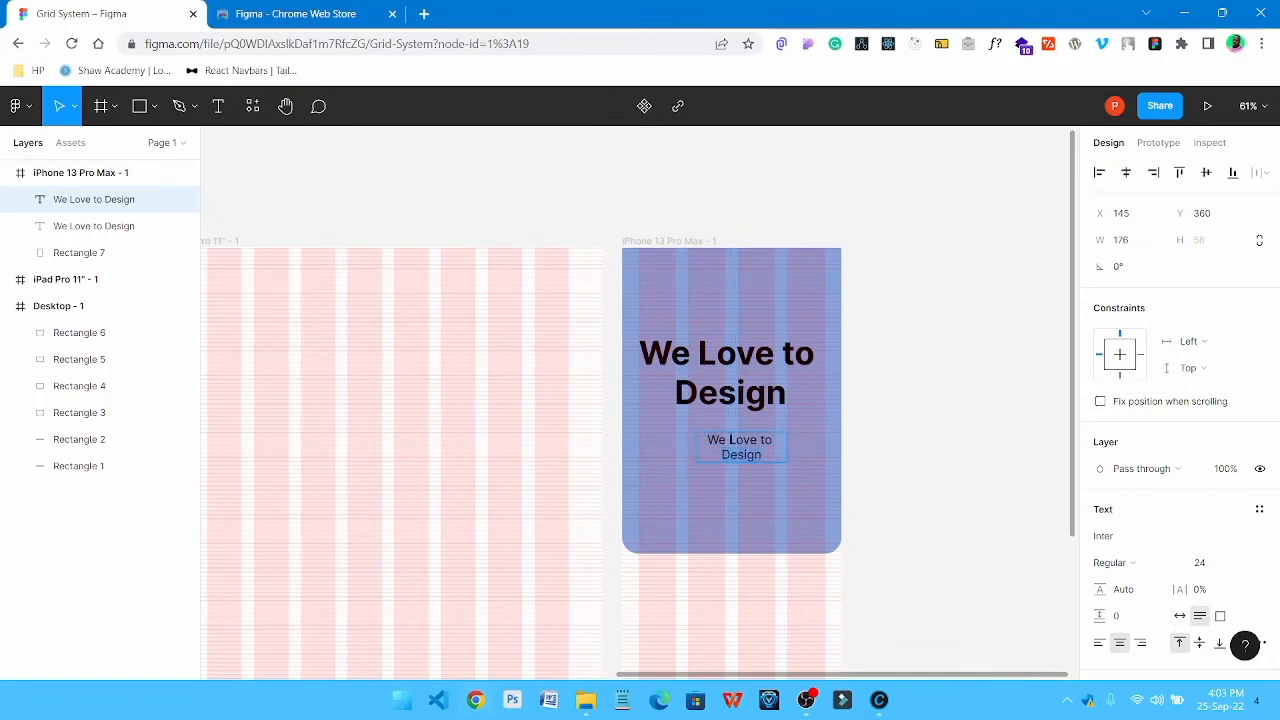
key("ctrl+BackSpace")
key("ctrl+z")
key("ctrl+a")
type("This is")
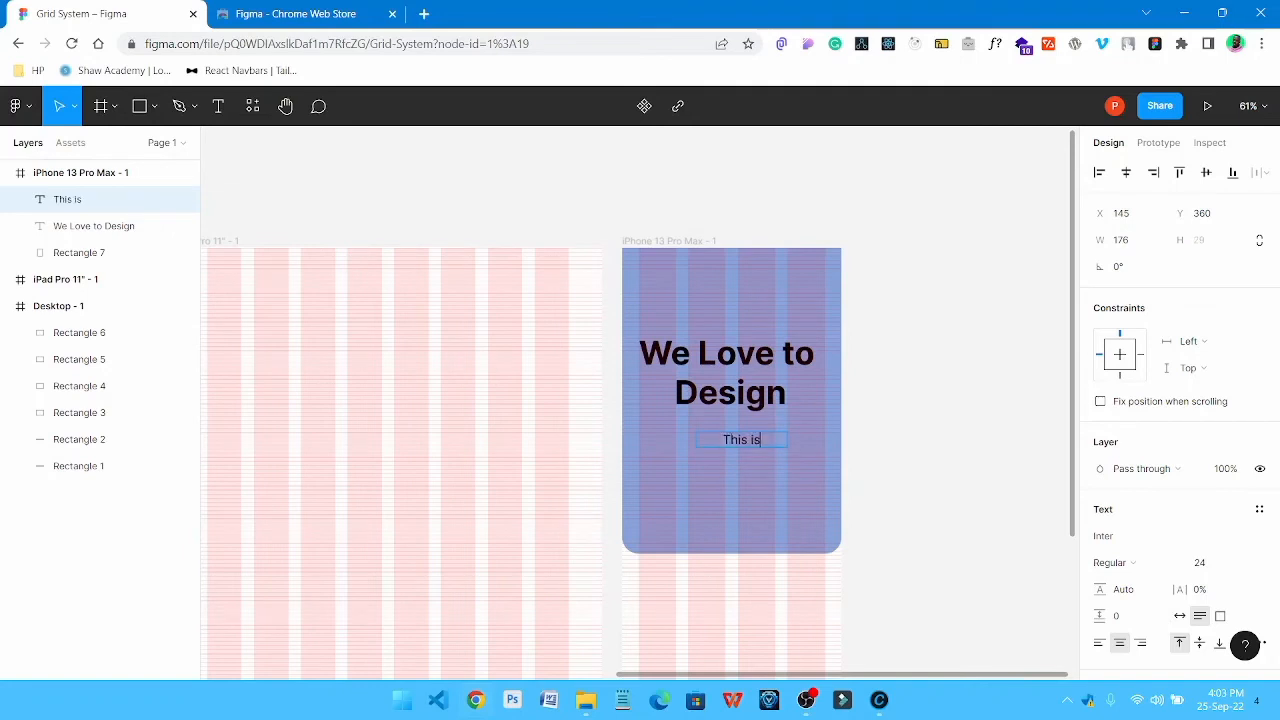
type(" an example")
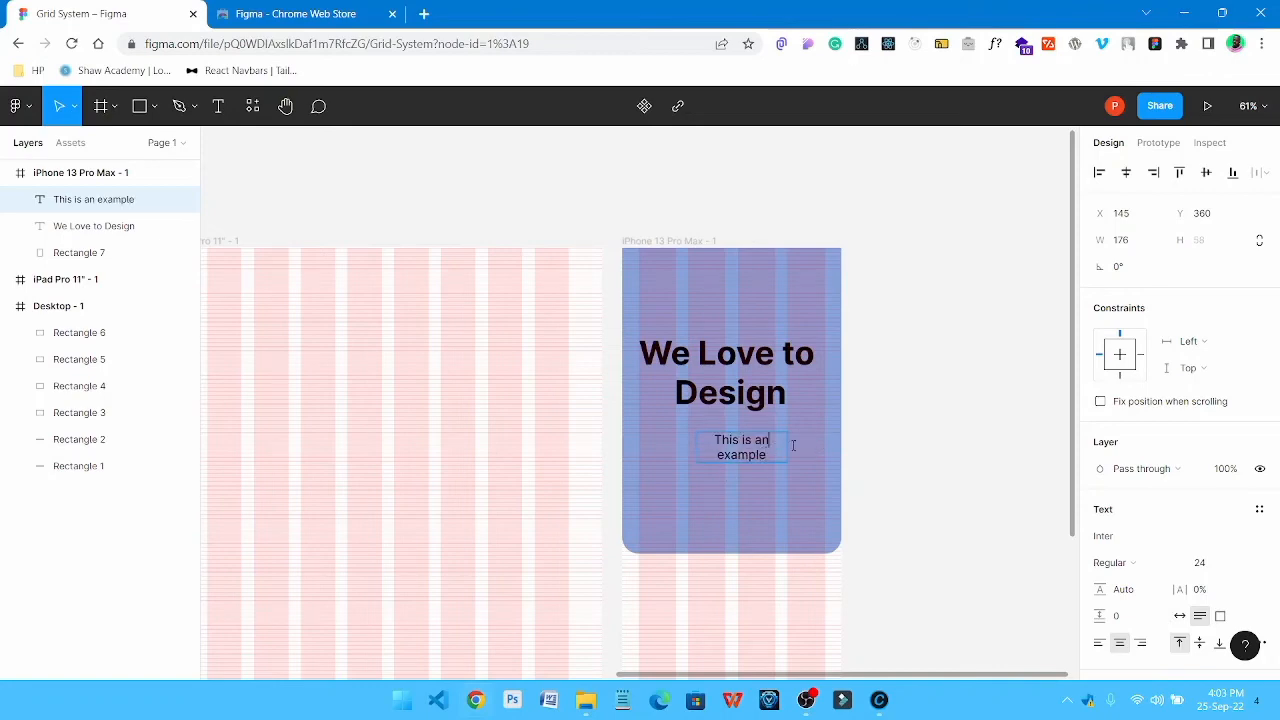
Widen the "This is an example" text box to about 251 and centre it beneath the heading at X 88, Y 344
key("Escape")
mouse_move(790, 447)
left_mouse_down()
mouse_move(827, 444)
mouse_move(736, 442)
mouse_move(755, 437)
left_mouse_up()
Change the fill of the "This is an example" text to dark grey 1F1E1E
scroll(1130, 560, "down", 2)
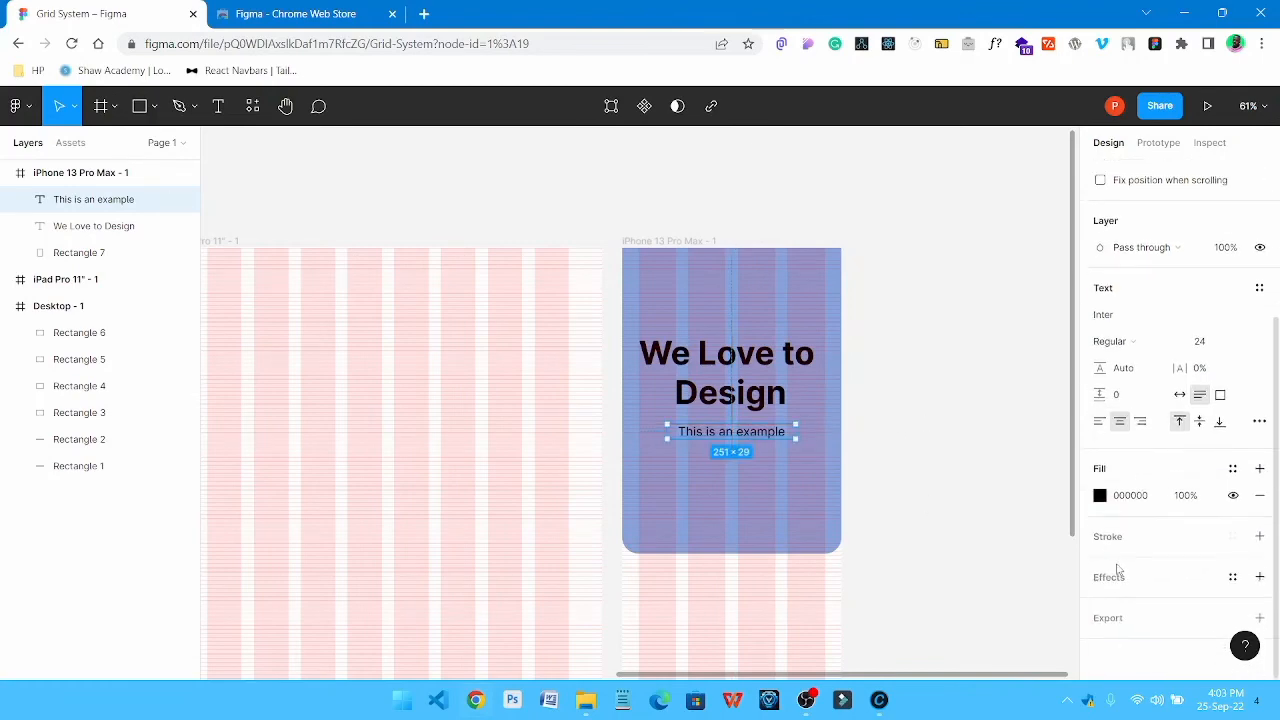
left_click(1101, 496)
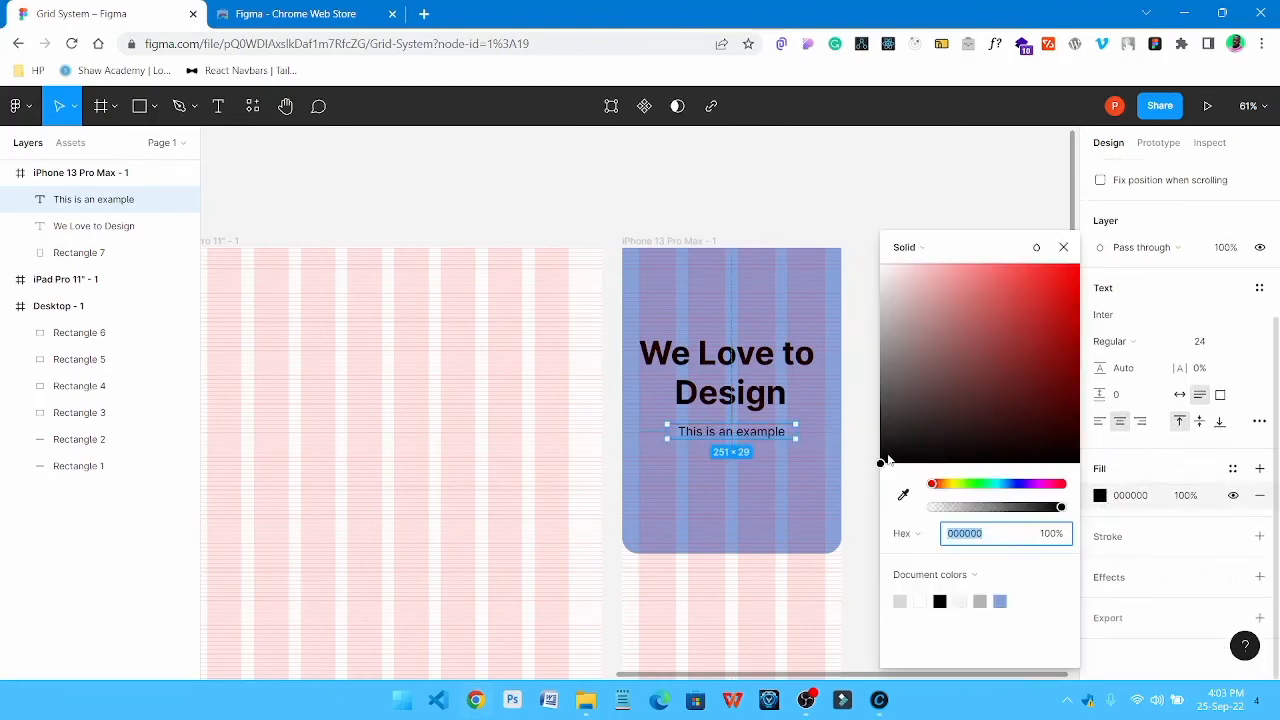
left_click_drag(887, 458, 886, 440)
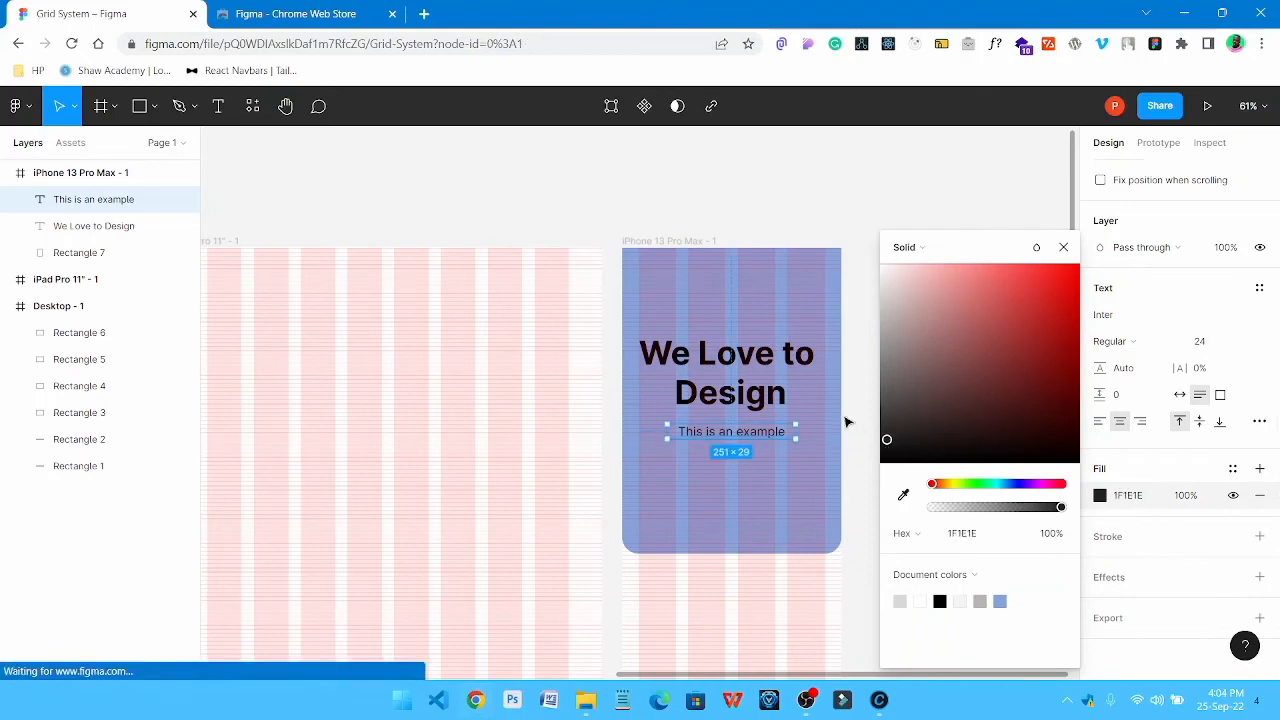
left_click(845, 422)
Change the fill of the "We Love to Design" heading to near-black 131313
left_click(94, 226)
scroll(1149, 532, "down", 3)
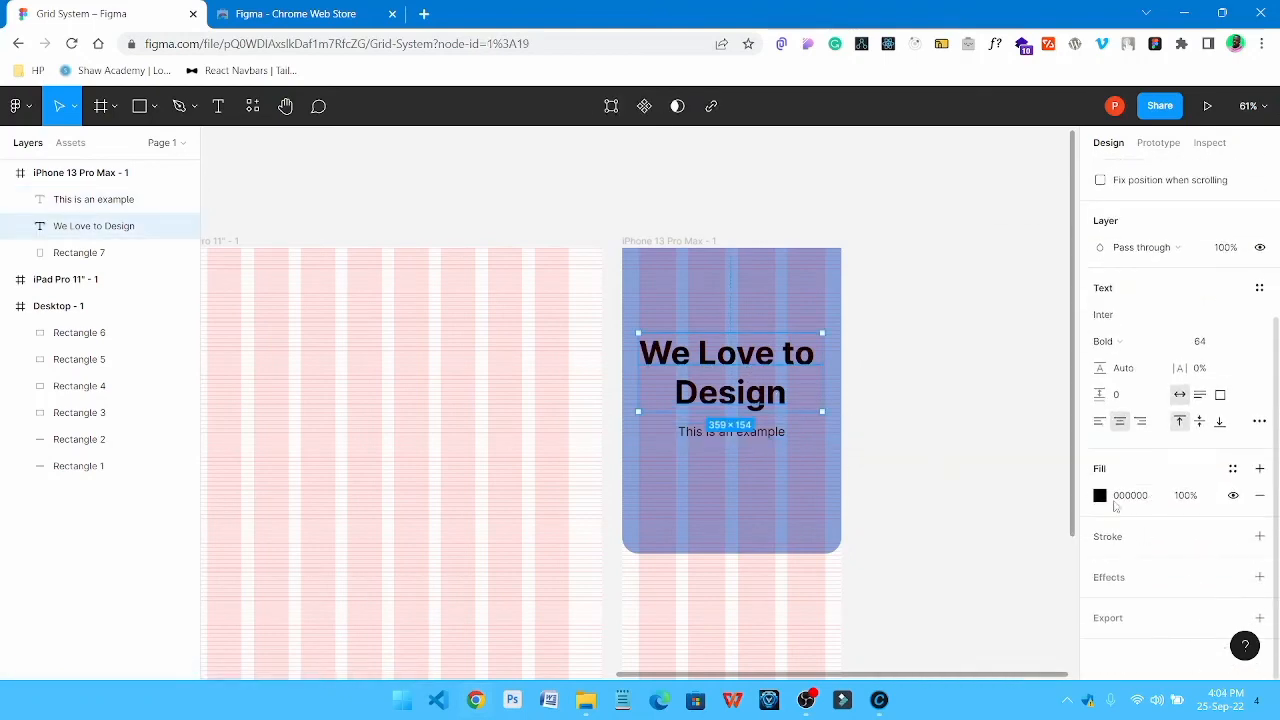
left_click(1101, 497)
left_click(884, 454)
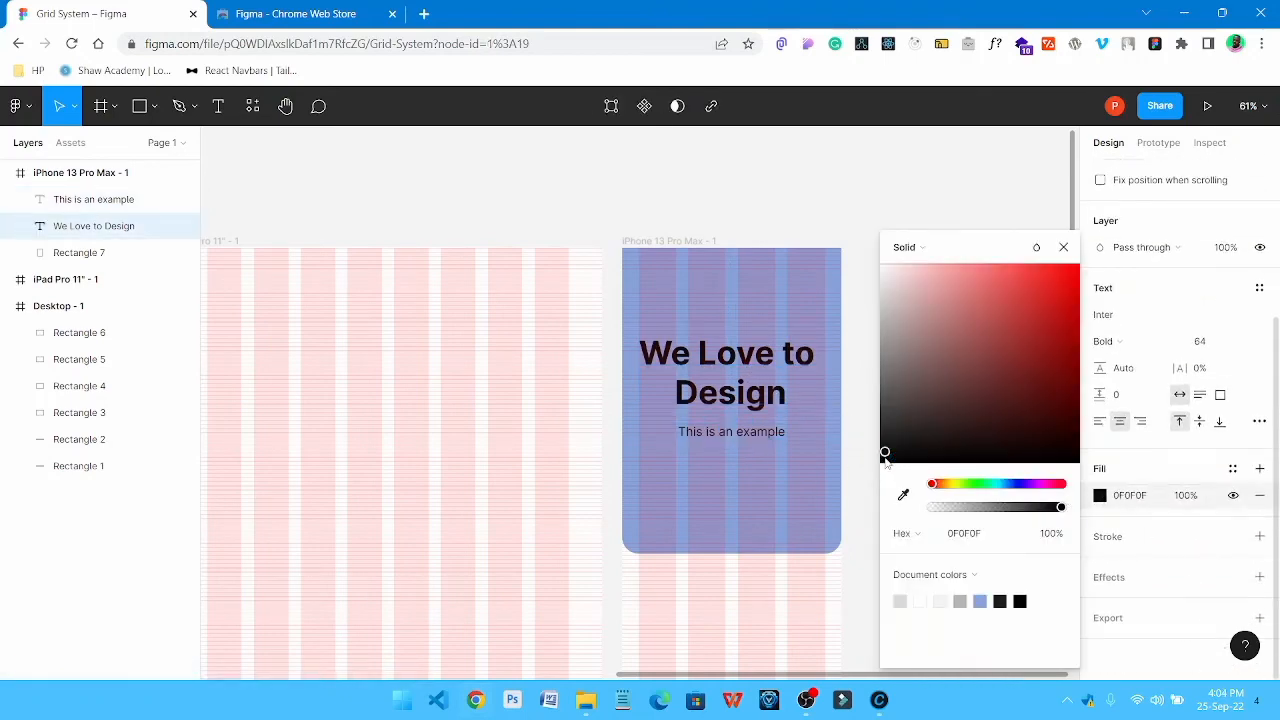
left_click_drag(881, 452, 881, 449)
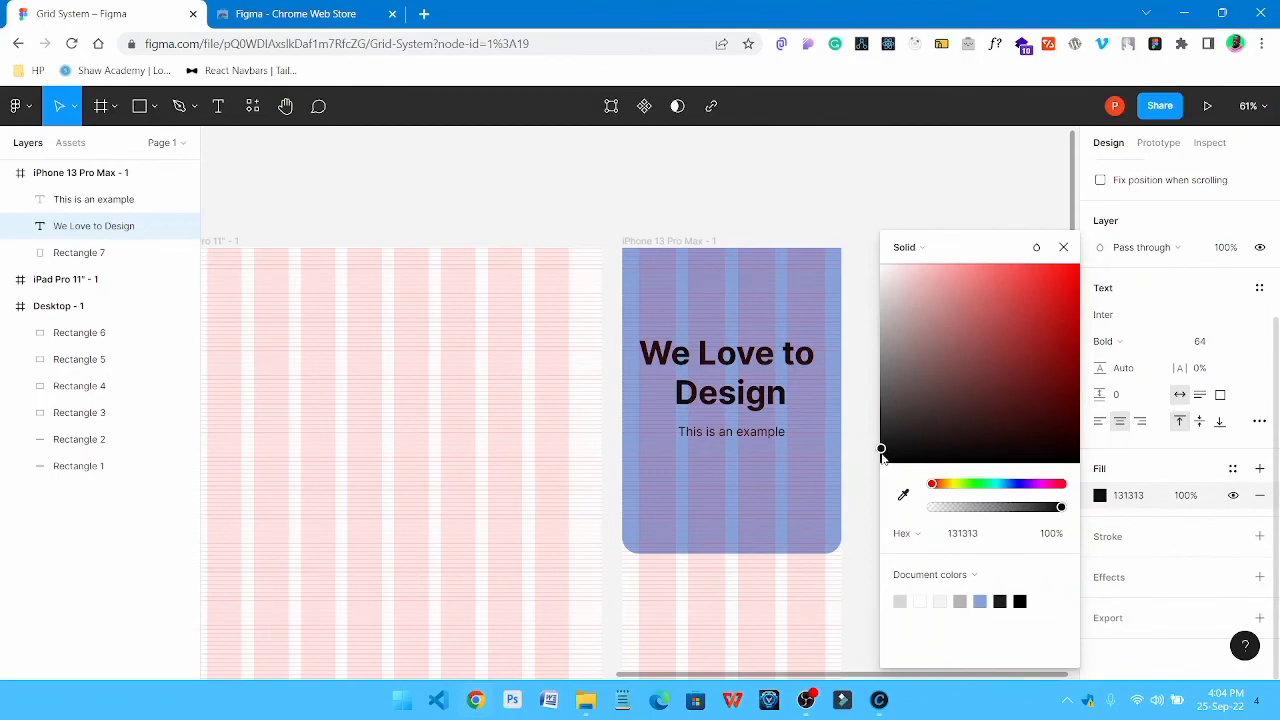
left_click(866, 406)
Draw a 364 × 96 rectangle at X 32, Y 736 below the blue shape, spanning the four columns, and shorten its height slightly
scroll(942, 365, "down", 2)
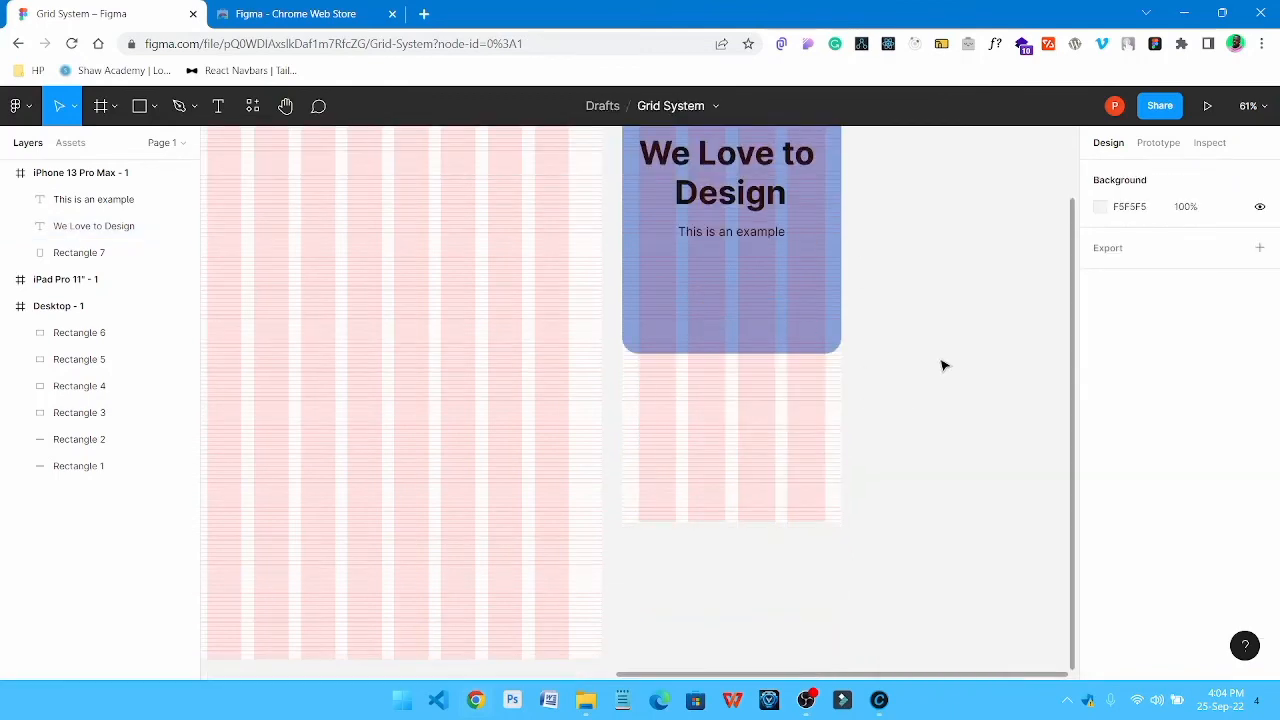
scroll(940, 350, "up", 2)
key("r")
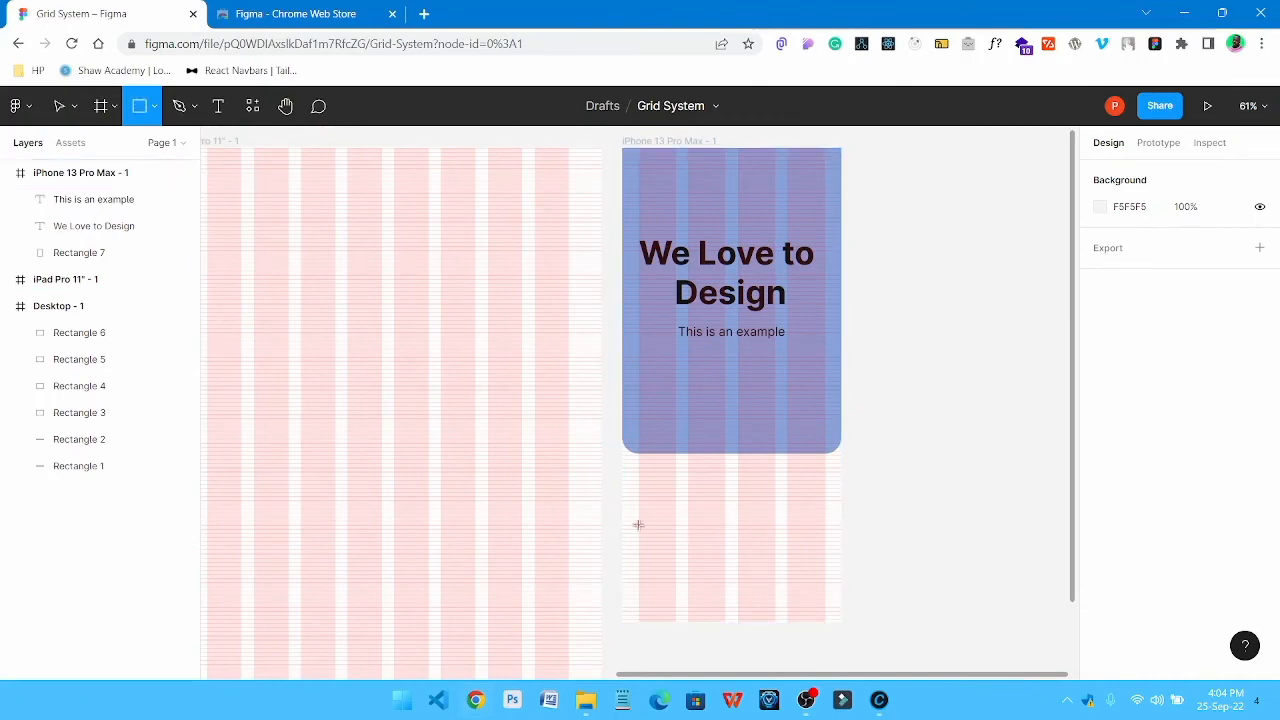
left_click_drag(638, 525, 826, 577)
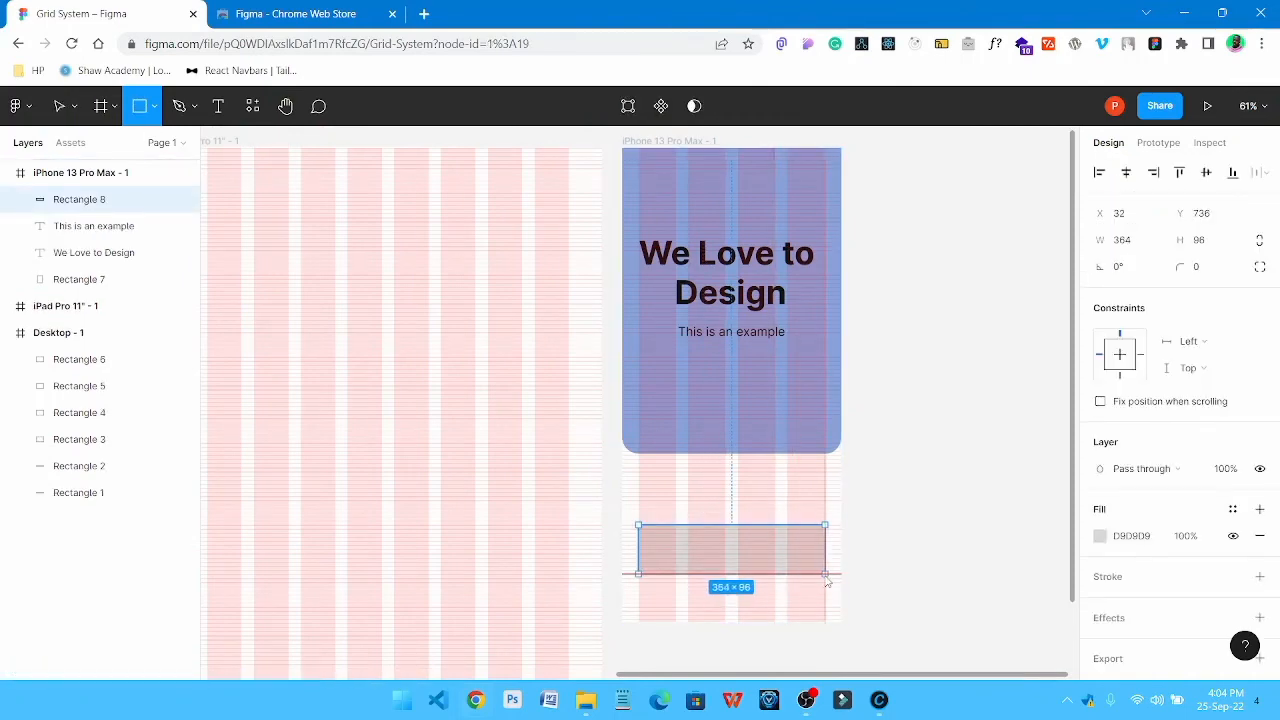
left_click_drag(715, 576, 720, 565)
Place a copy of the "This is an example" text over the grey rectangle at the bottom of the phone frame
left_click(726, 335)
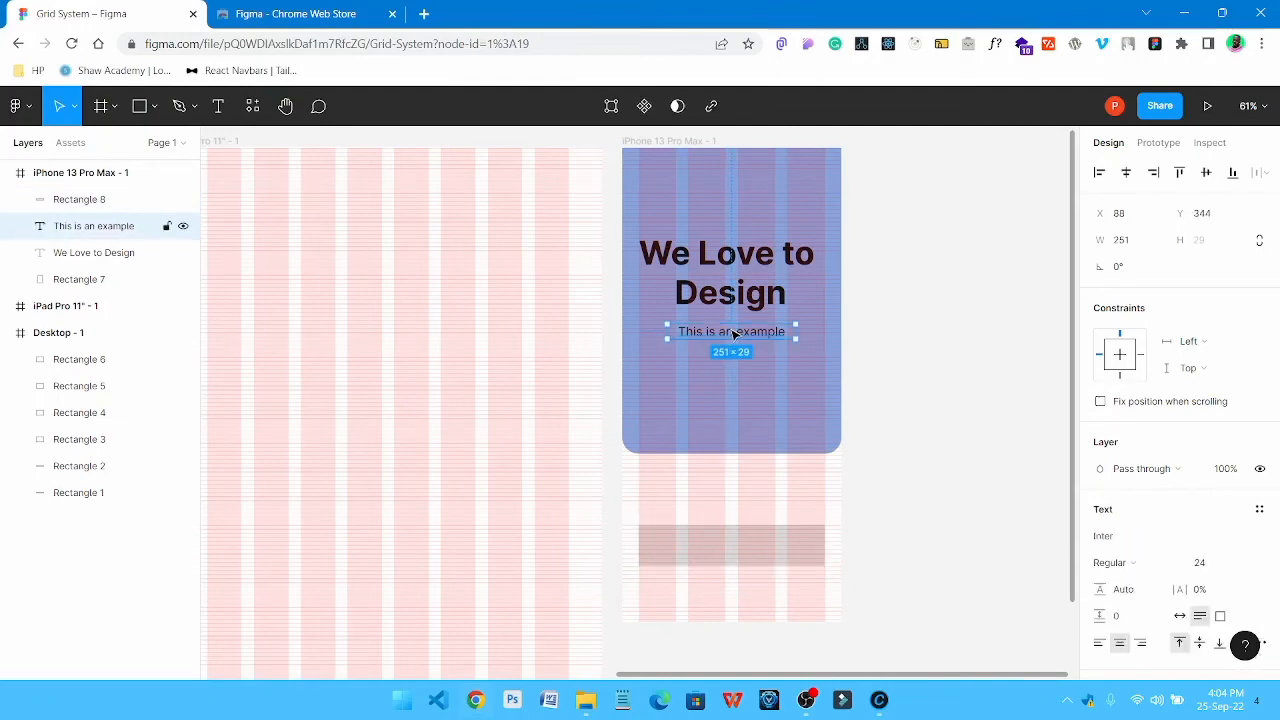
left_click_drag(736, 349, 735, 549)
key("Escape")
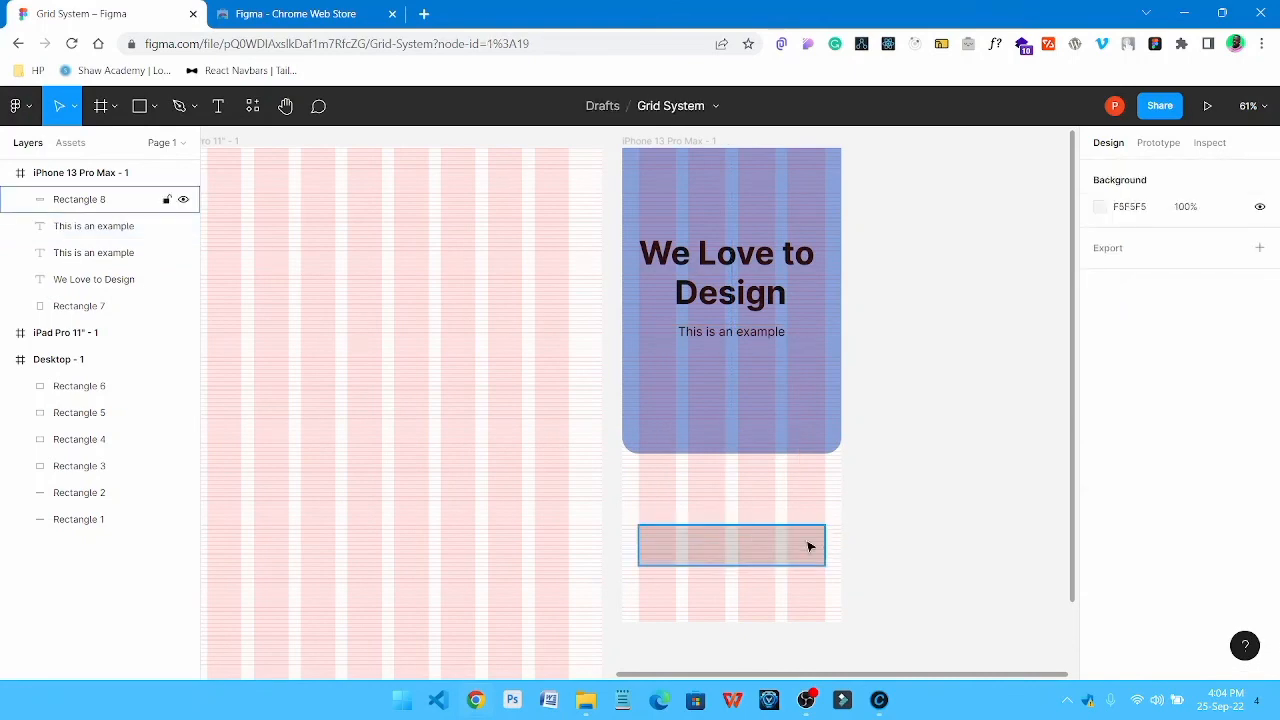
Send the grey rectangle behind the copied text at the bottom of the phone frame and change that text to "Click Me"
right_click(808, 545)
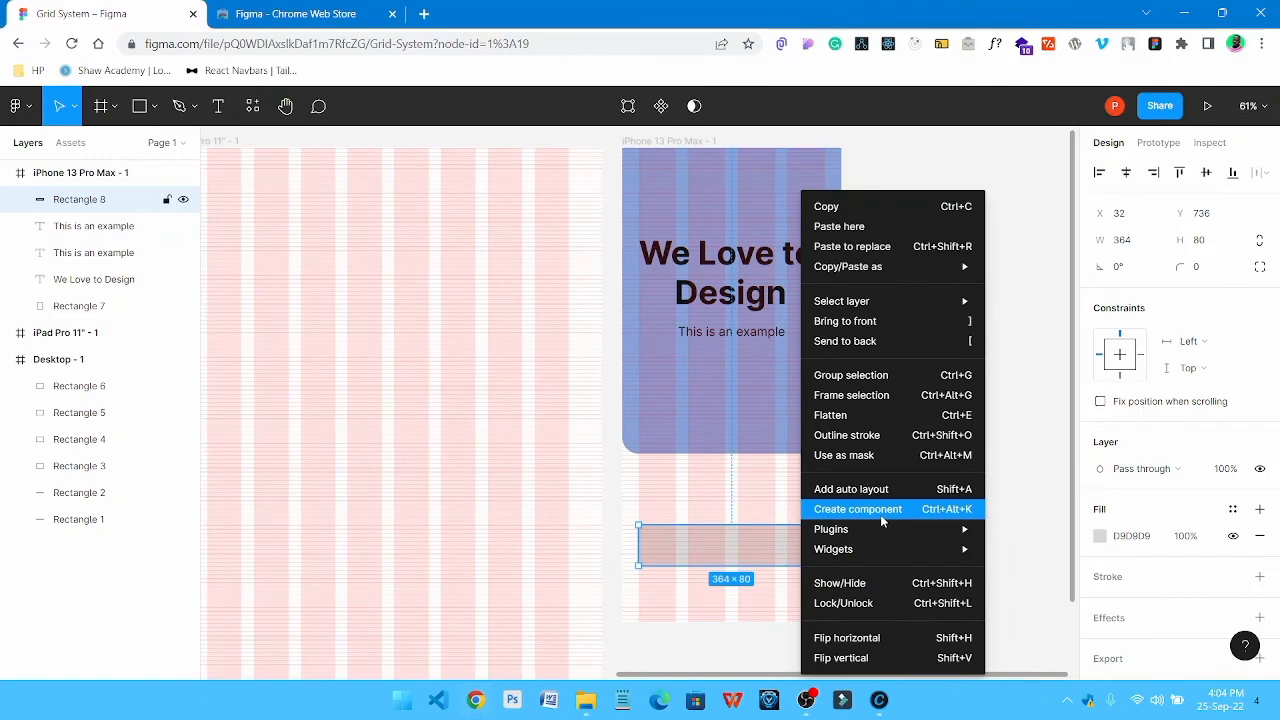
left_click(945, 346)
left_click(743, 548)
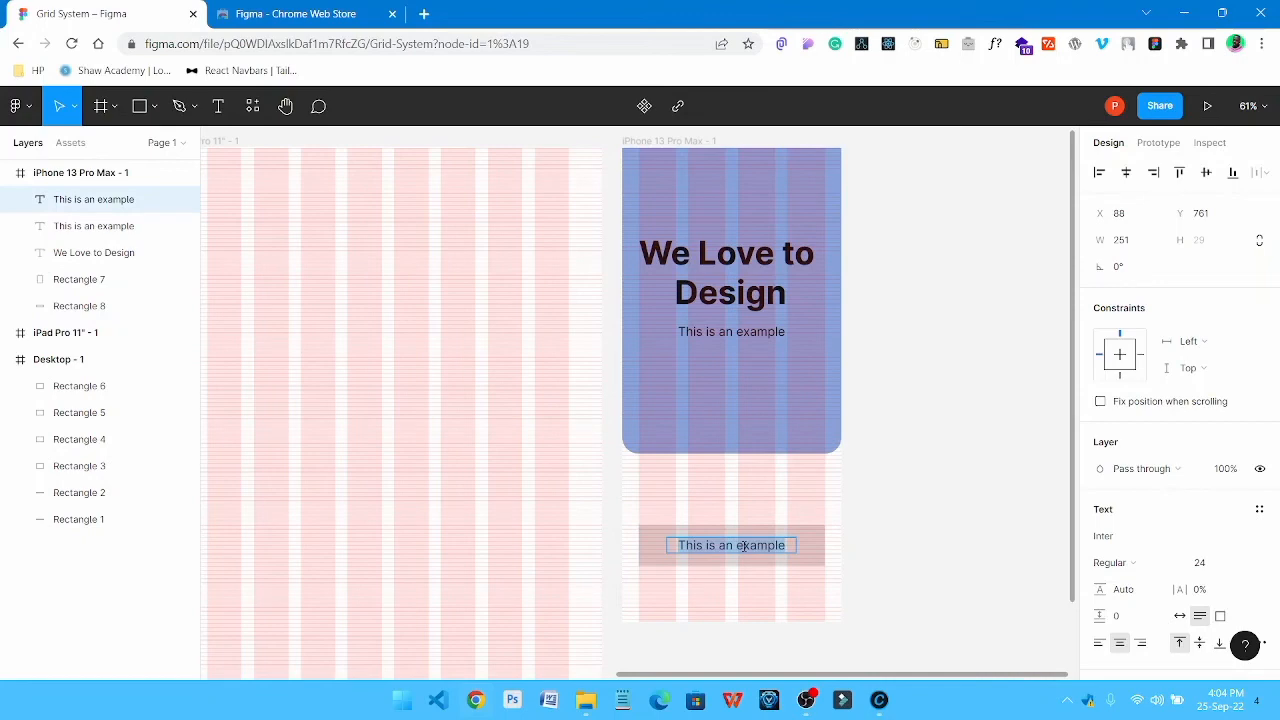
type("Click")
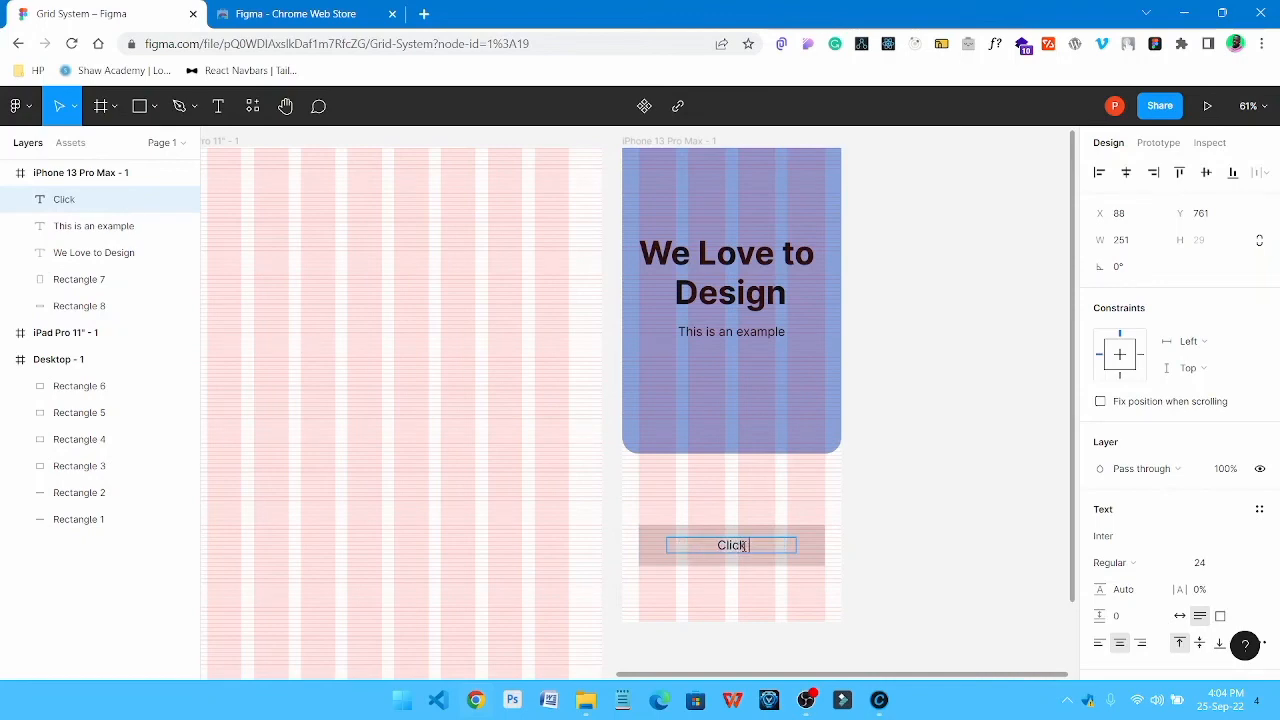
type(" Me")
key("Escape")
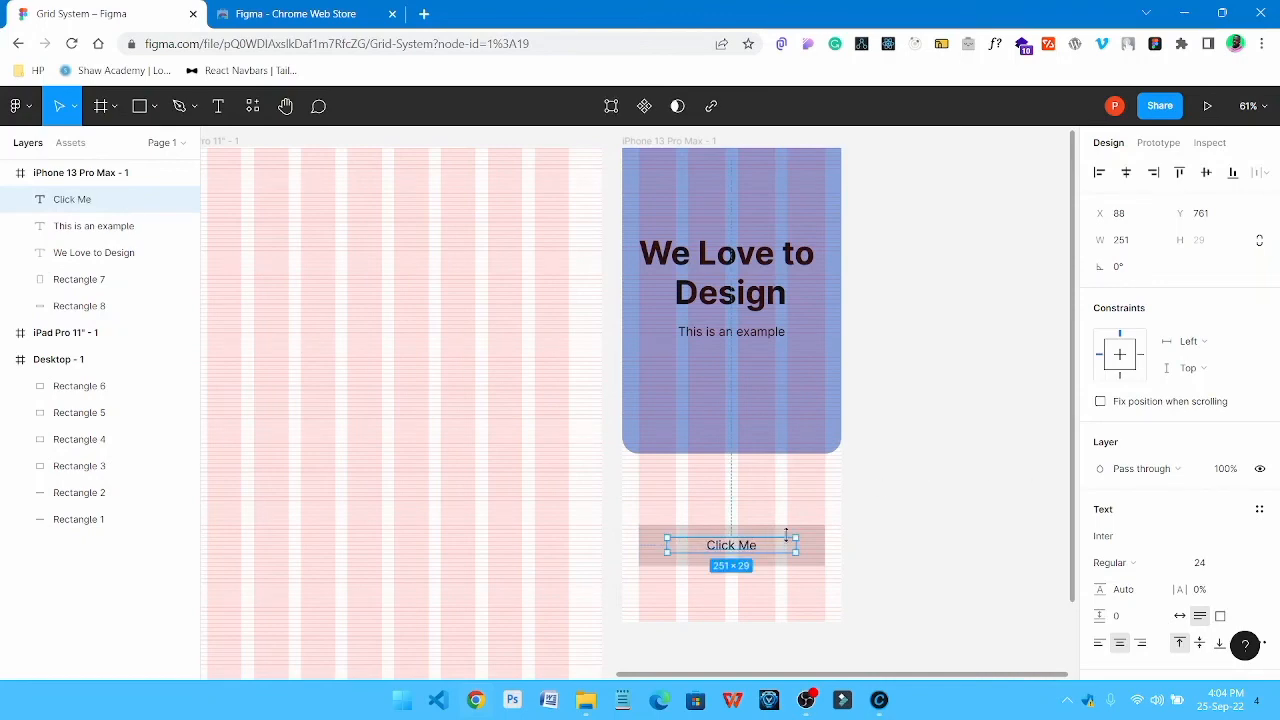
key("Escape")
Centre the "Click Me" text horizontally and vertically on the grey rectangle
left_click(725, 548)
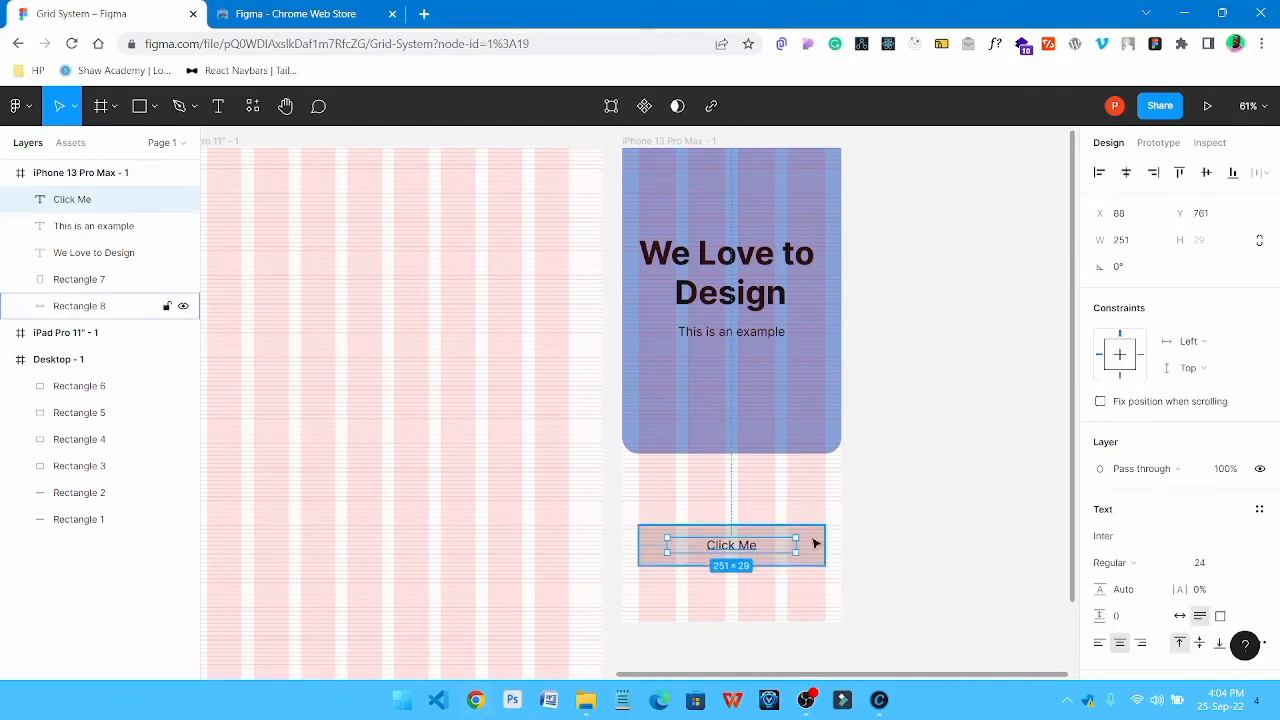
left_click(814, 543, "shift")
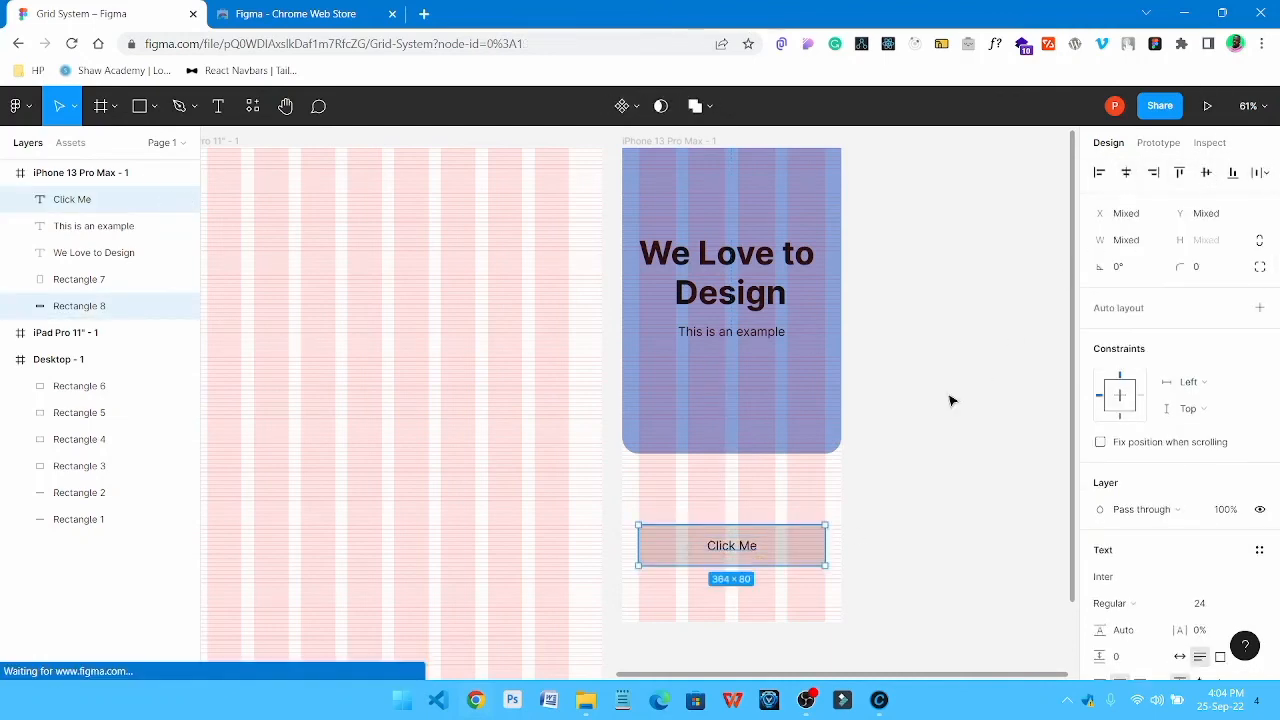
key("Escape")
Change the fill of the rectangle behind "Click Me" to the blue document colour 88A4DC
left_click(765, 551)
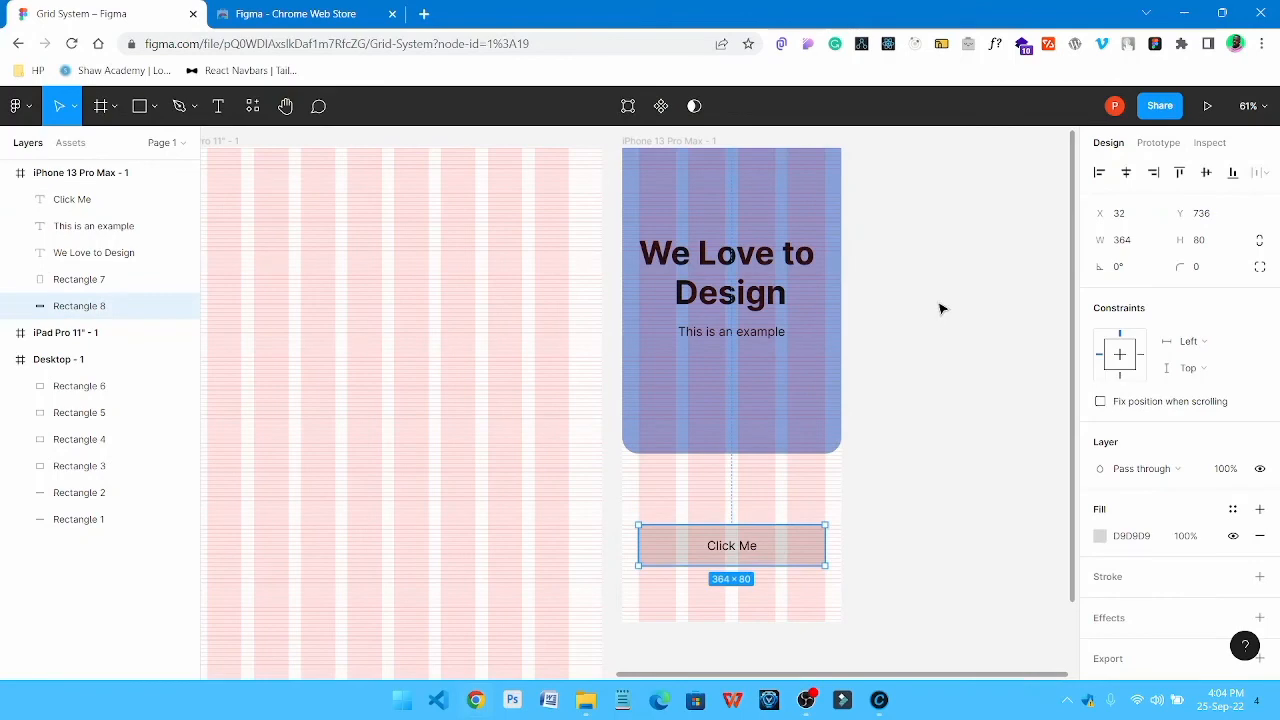
scroll(1150, 555, "down", 1)
left_click(1101, 498)
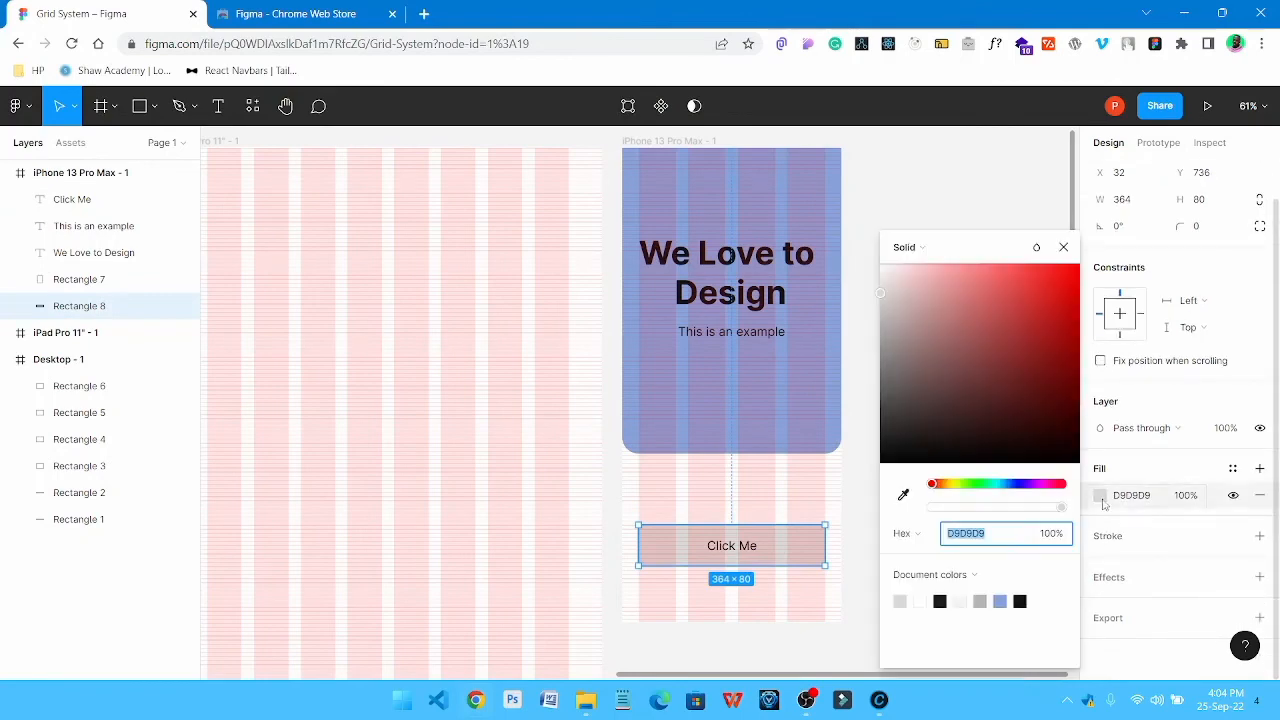
left_click(999, 601)
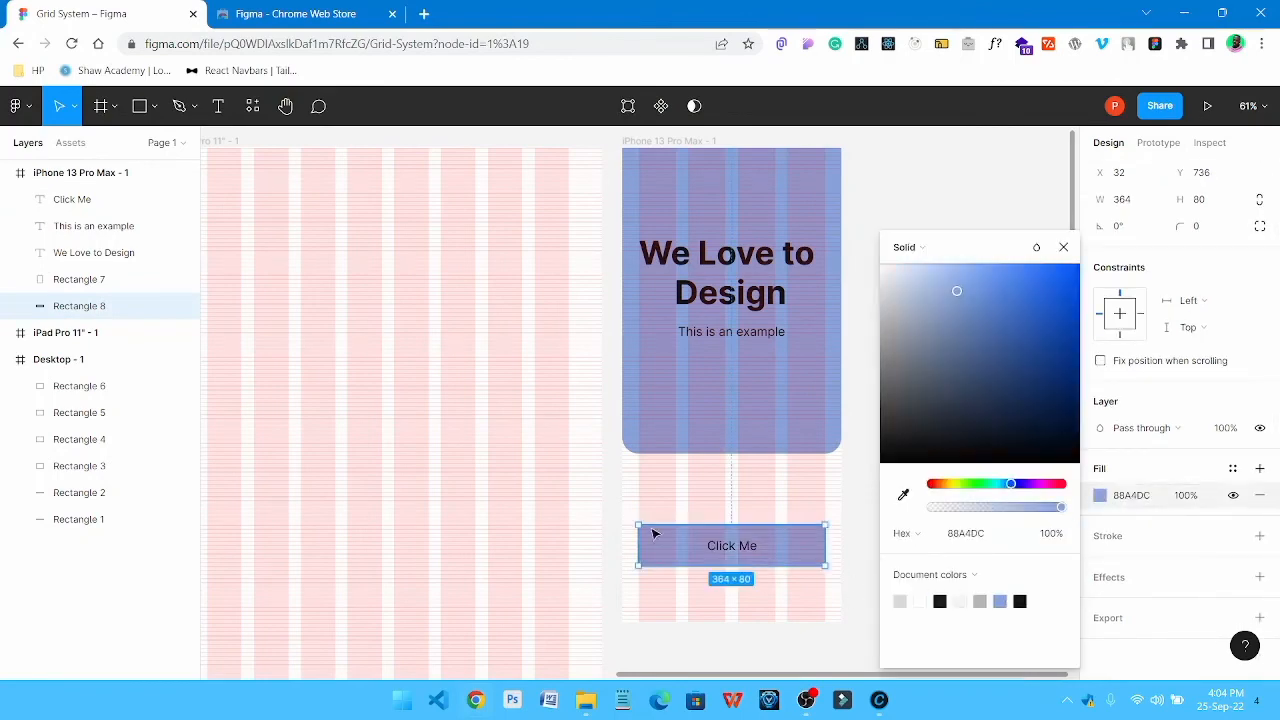
left_click(623, 474)
Change the fill of the "Click Me" text to off-white FAFAFA
left_click(751, 549)
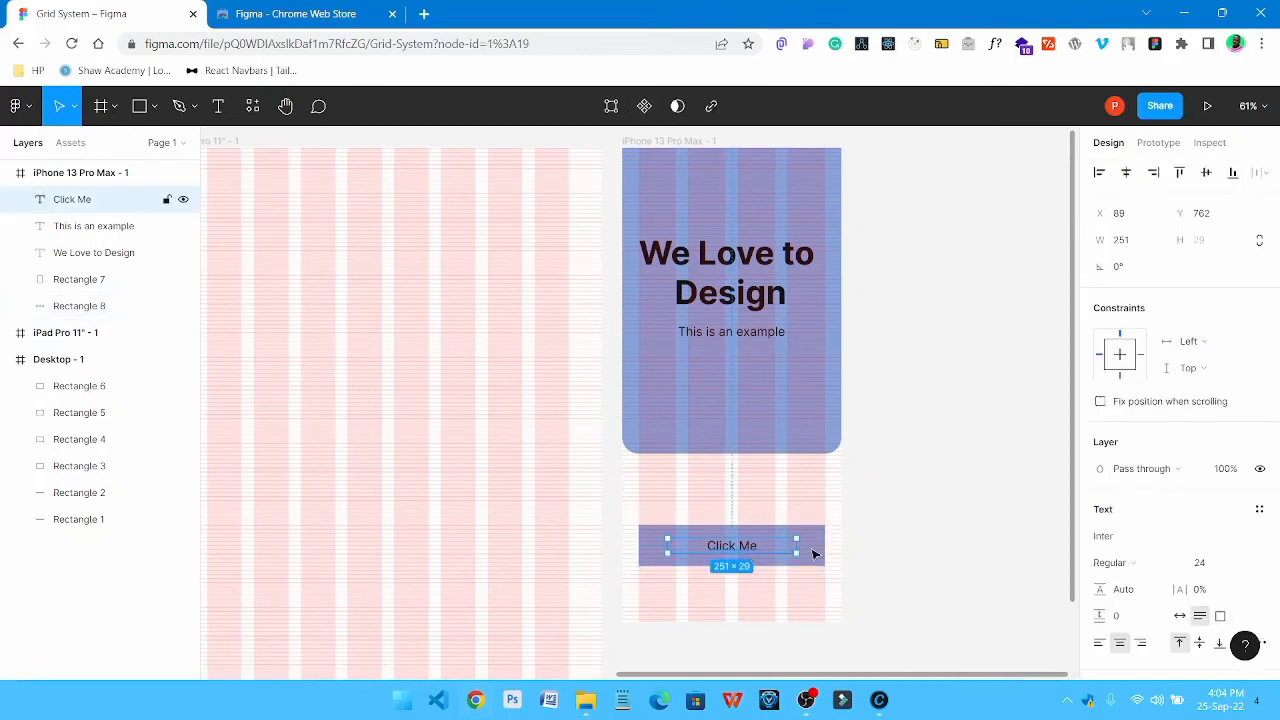
scroll(1120, 565, "down", 4)
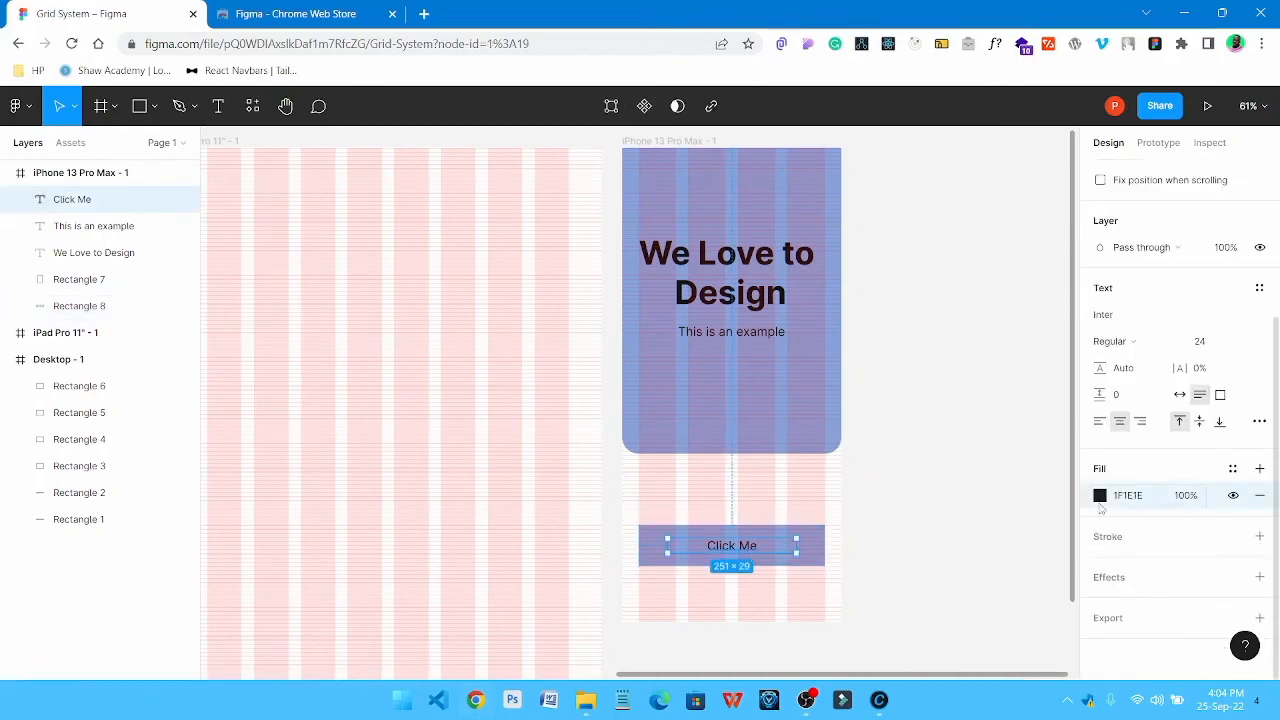
left_click(1100, 495)
left_click(887, 315)
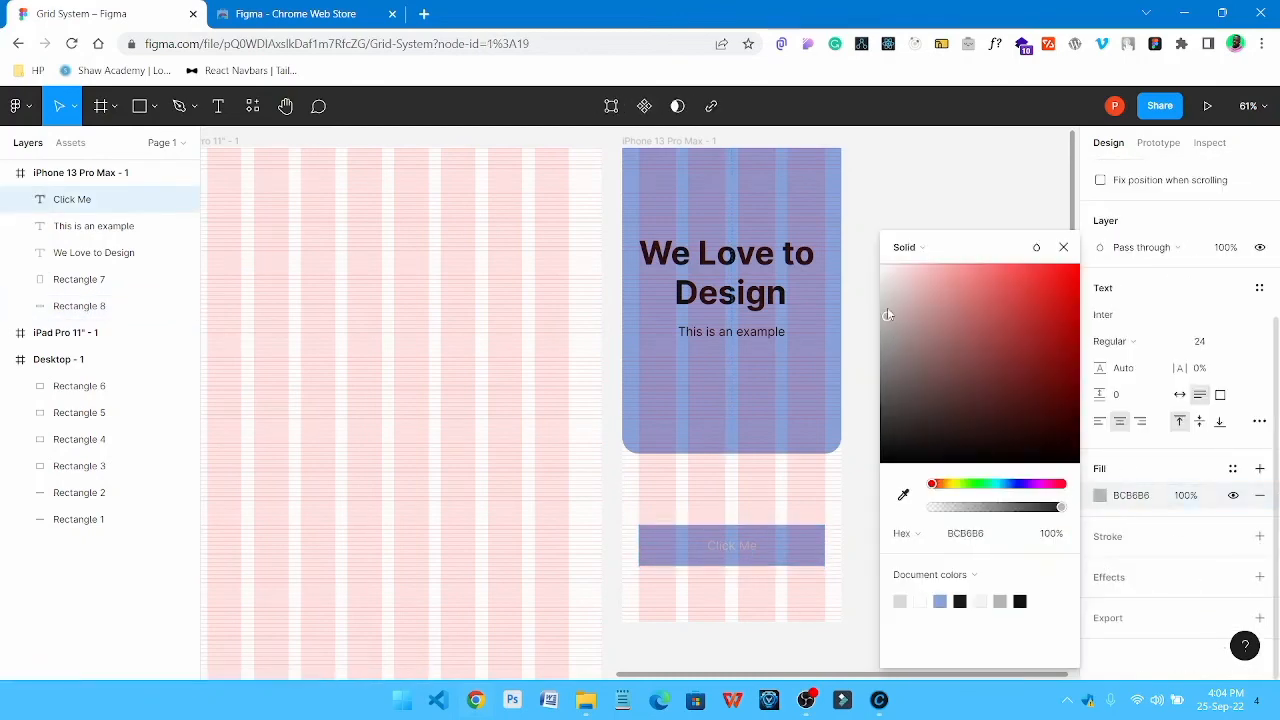
left_click_drag(887, 315, 879, 266)
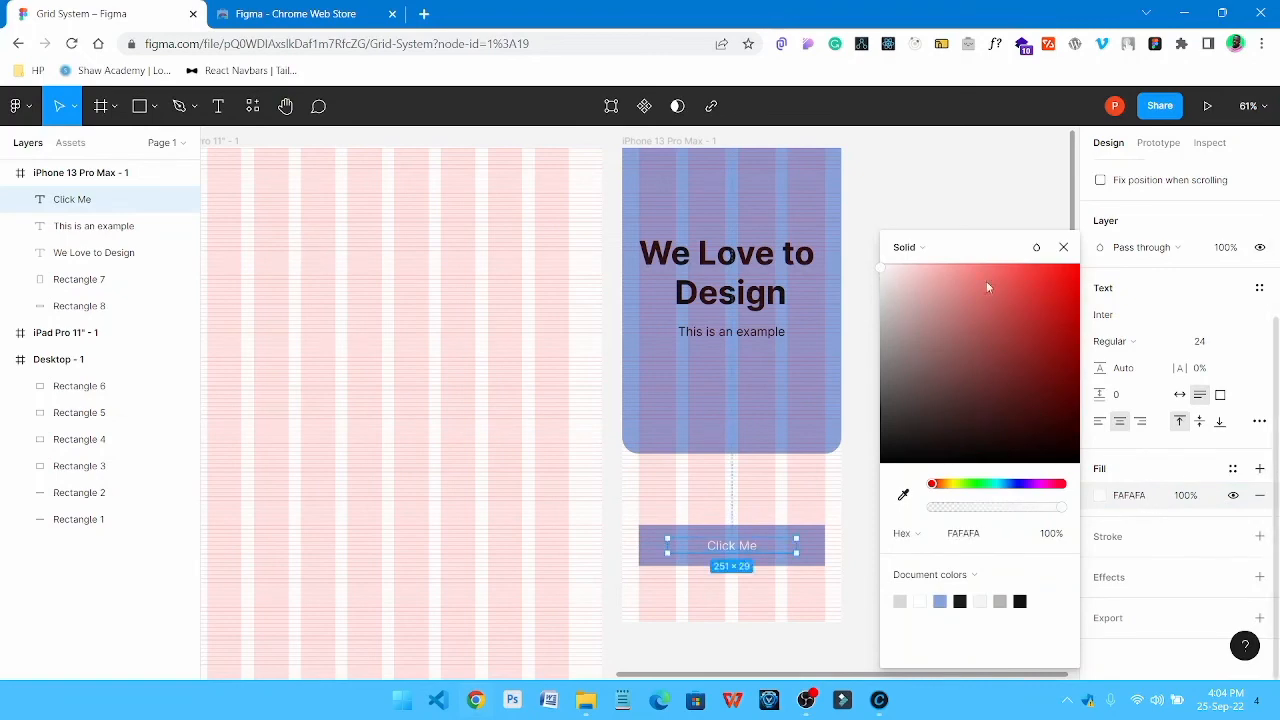
left_click(862, 412)
Set the "Click Me" text to font size 28 and Medium weight
left_click(753, 550)
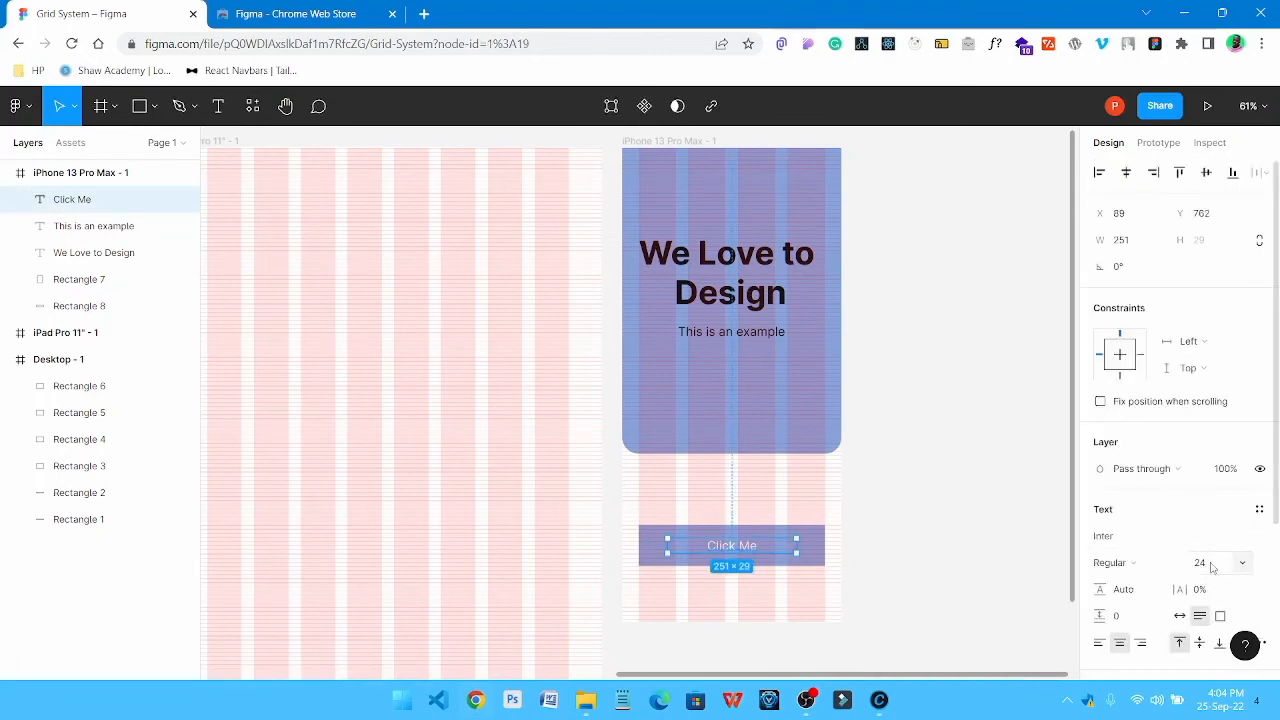
left_click(1211, 567)
key("Return")
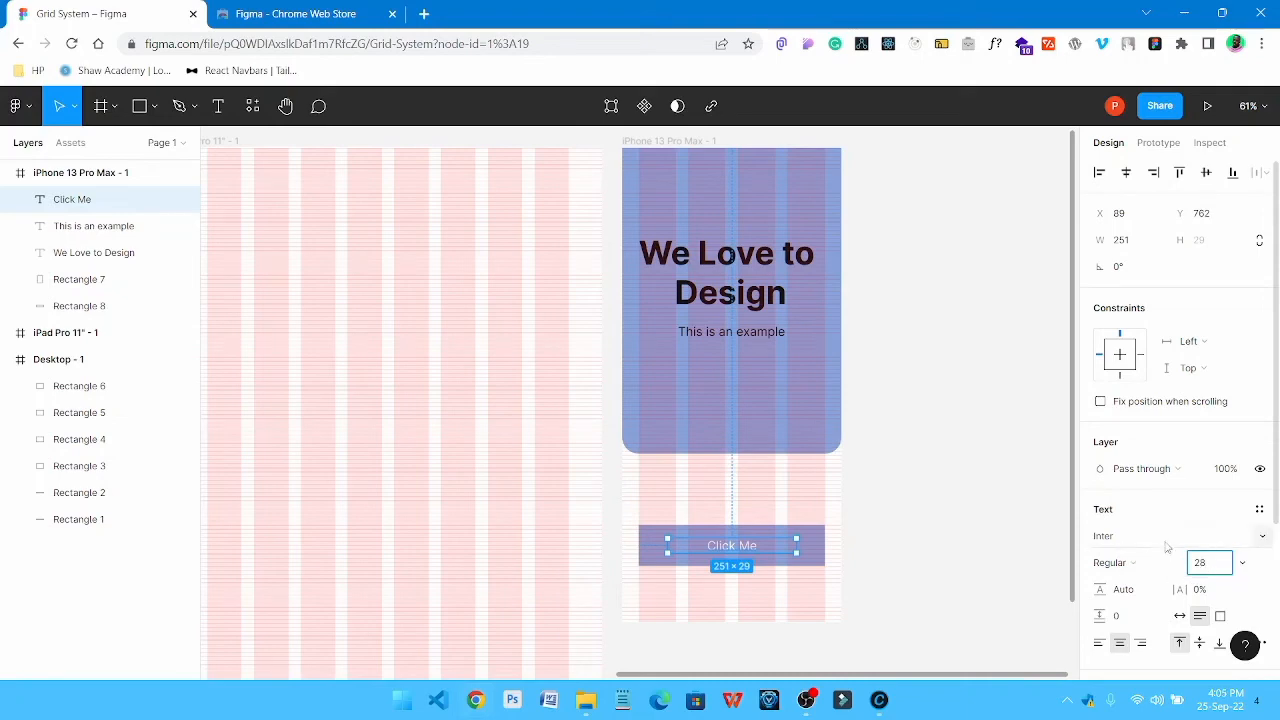
left_click(1113, 562)
left_click(1130, 355)
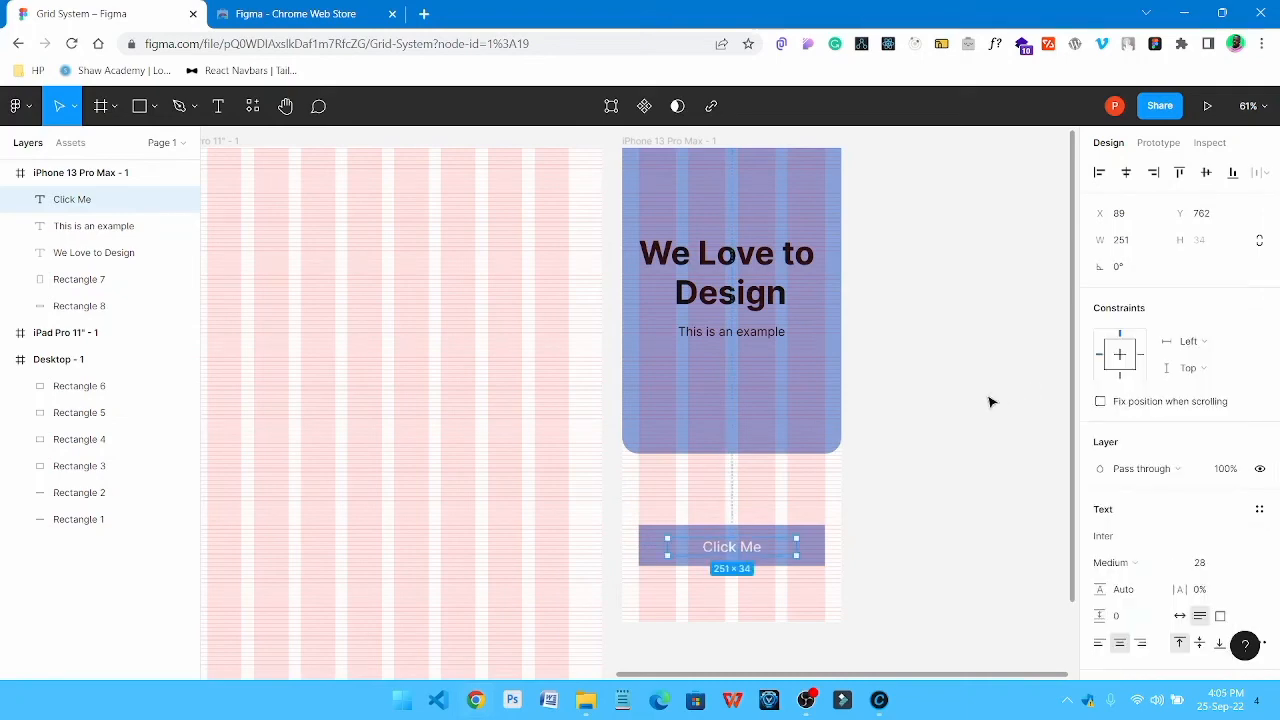
left_click(971, 408)
Set the corner radius of the blue rectangle behind "Click Me" to 30
left_click(823, 546)
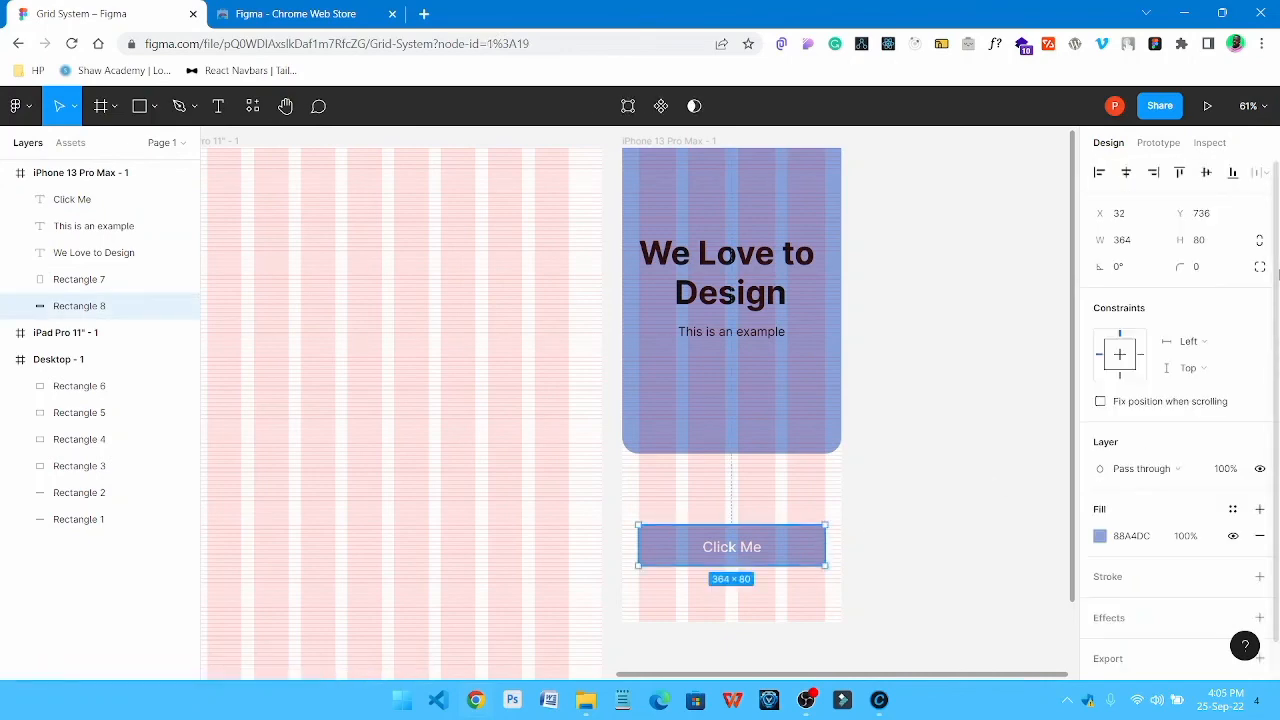
left_click(1217, 275)
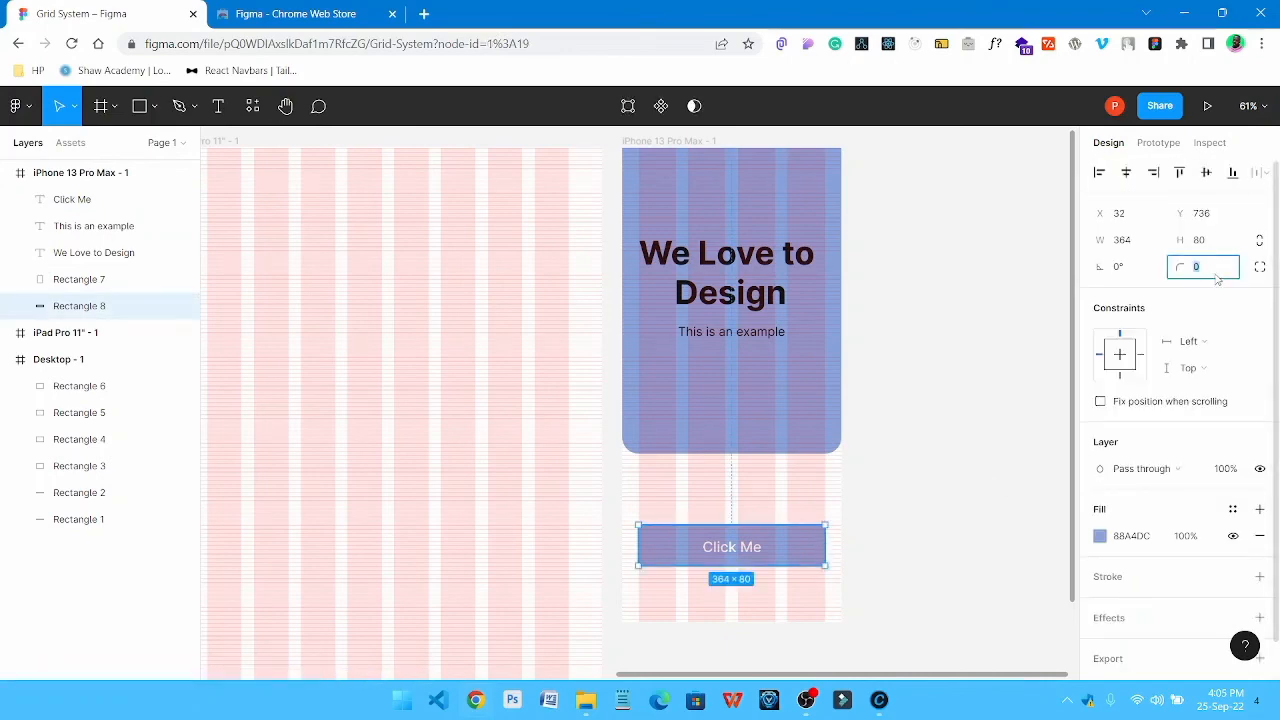
type("20")
key("Return")
left_click(903, 425)
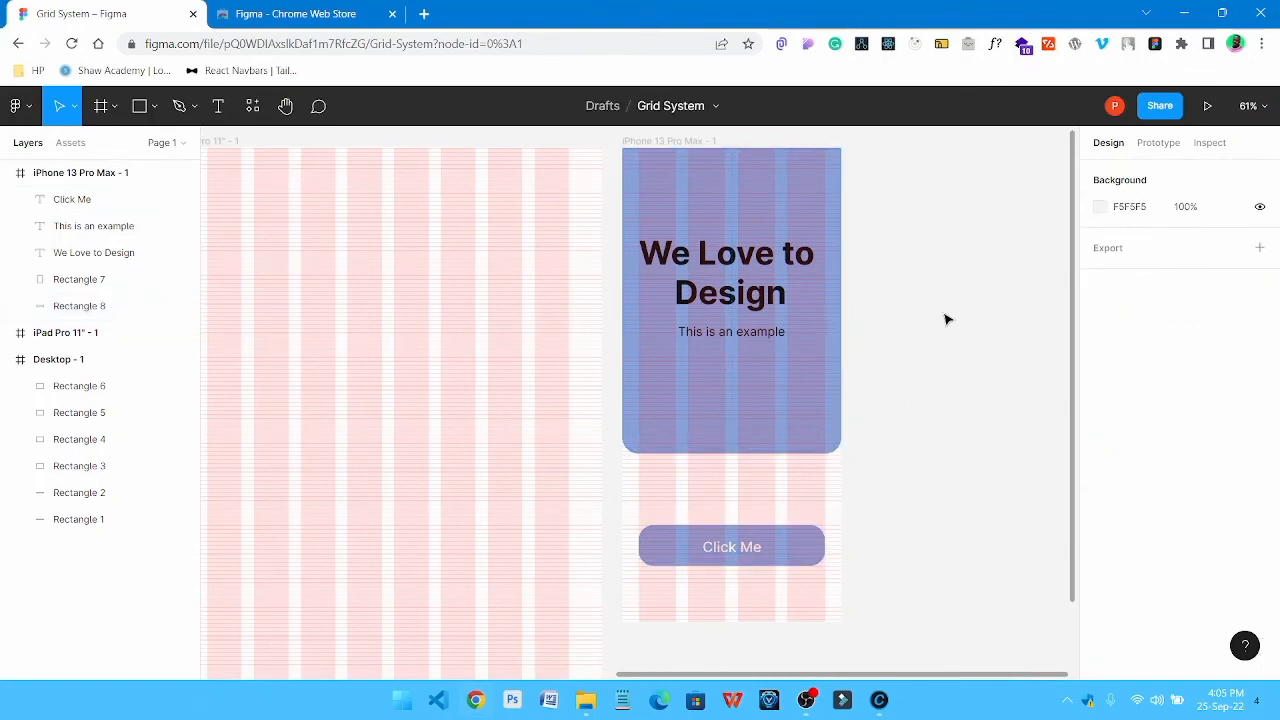
Hide the layout grids and set the font size of the "We Love to Design" heading to 56
key("ctrl+shift+4")
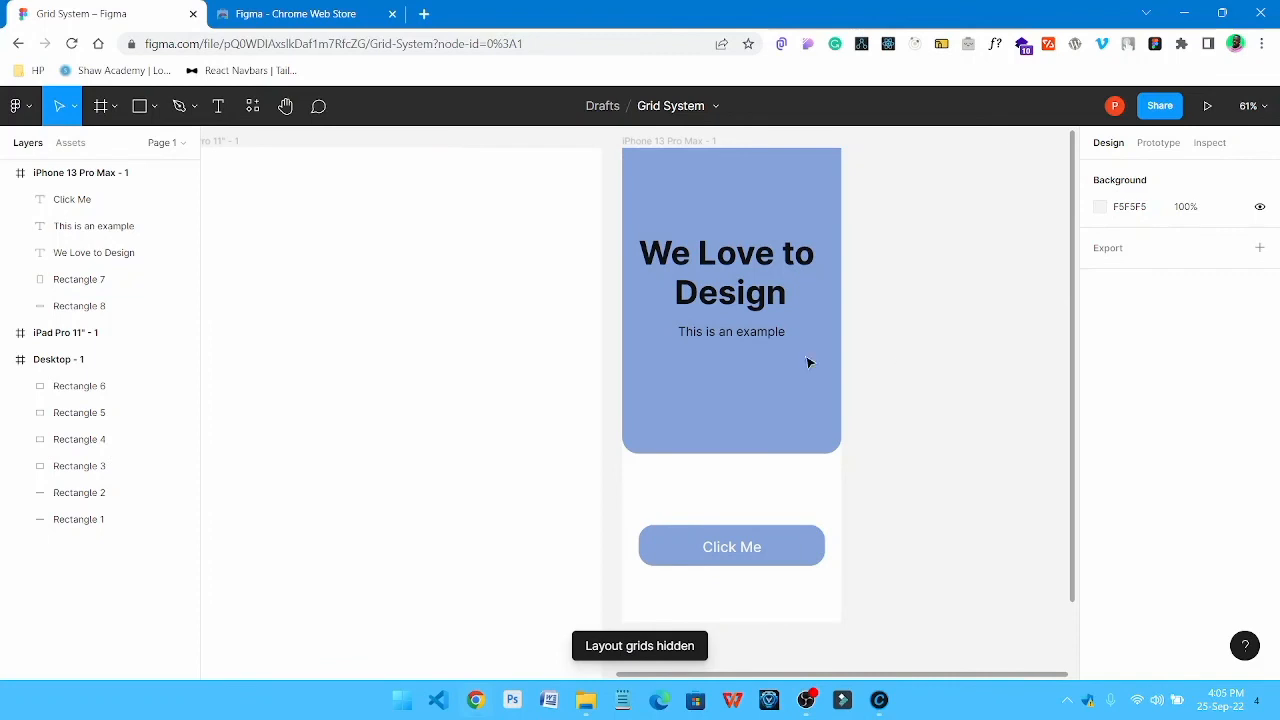
left_click(730, 270)
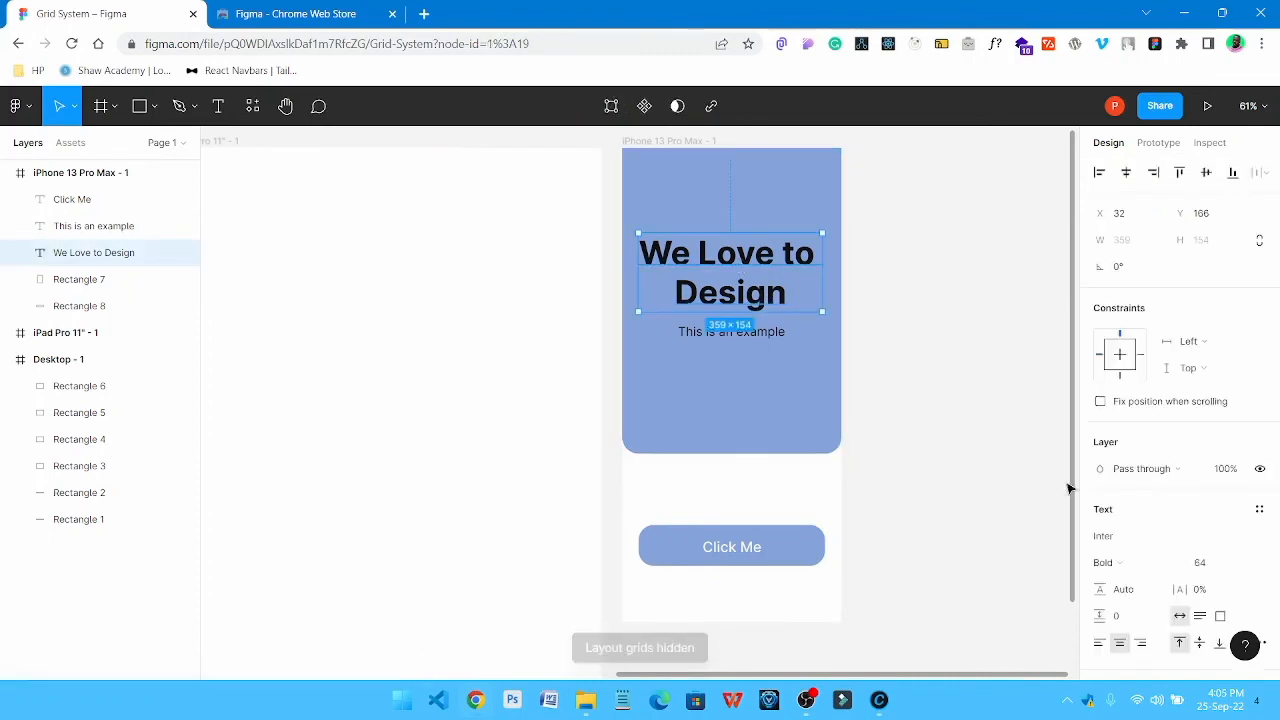
left_click(1215, 565)
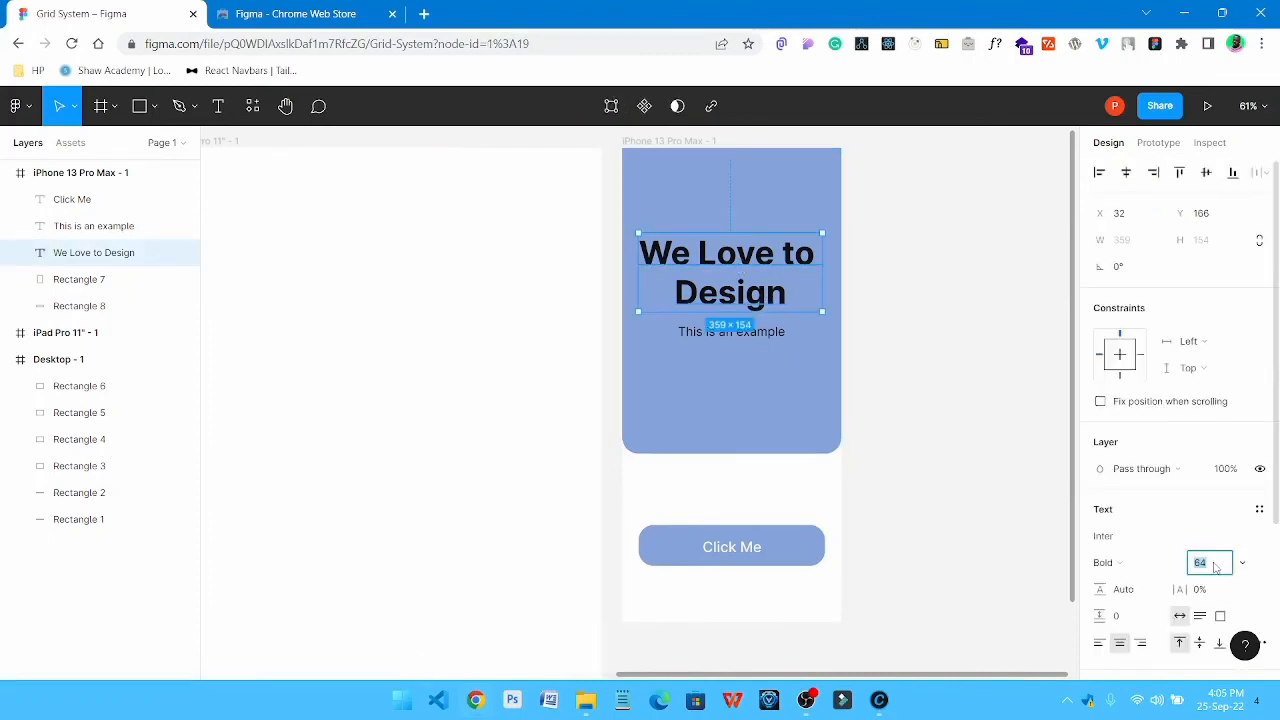
key("Return")
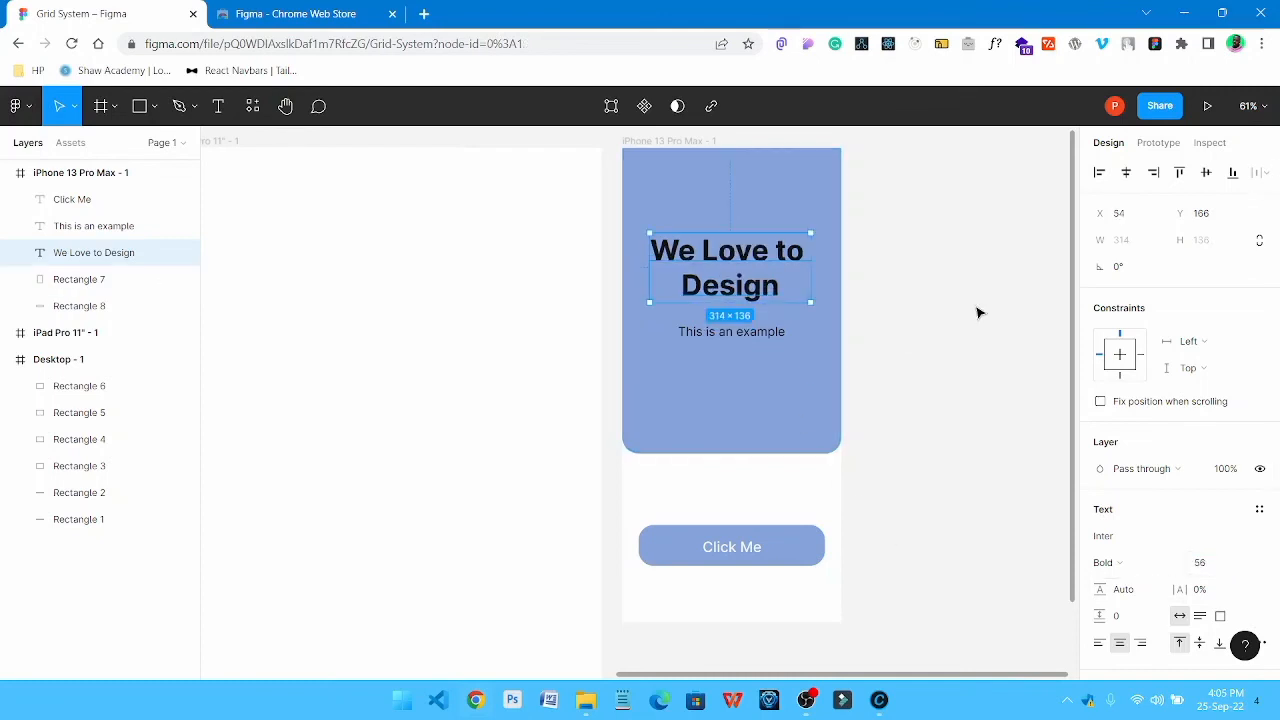
left_click(977, 314)
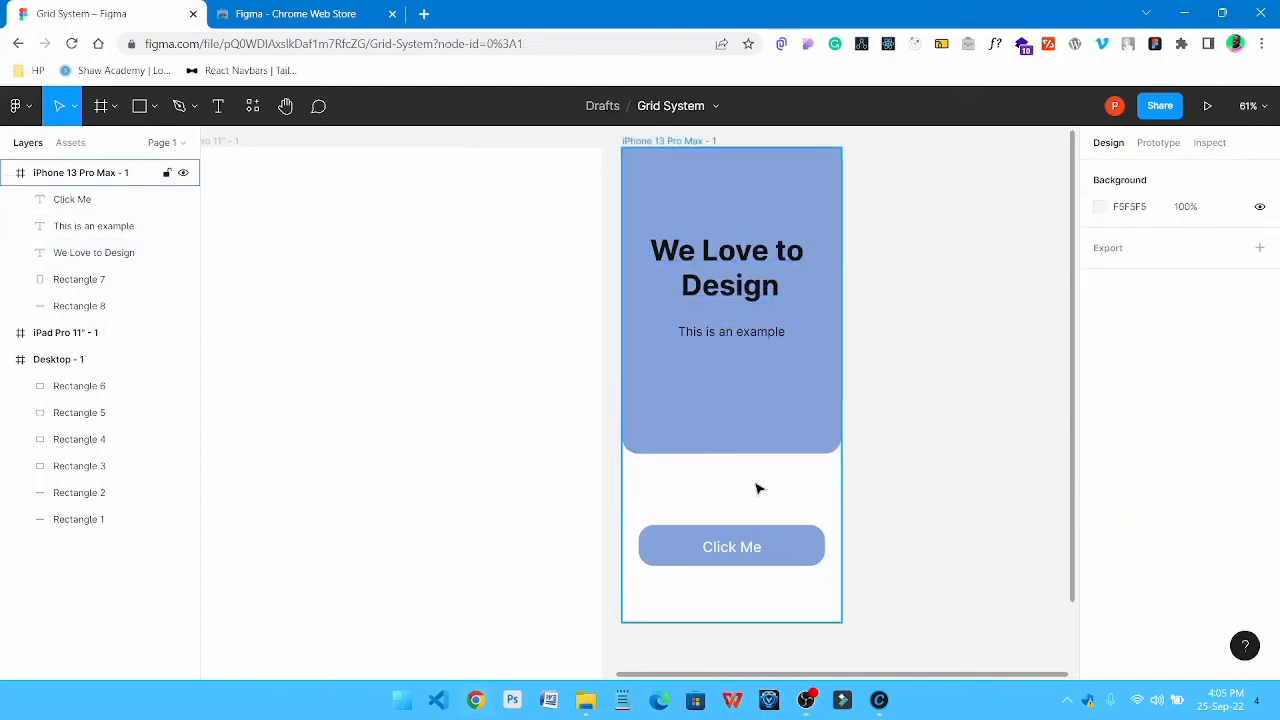
Round the "Click Me" button rectangle fully with a corner radius of 50
left_click(789, 549)
left_click(1207, 268)
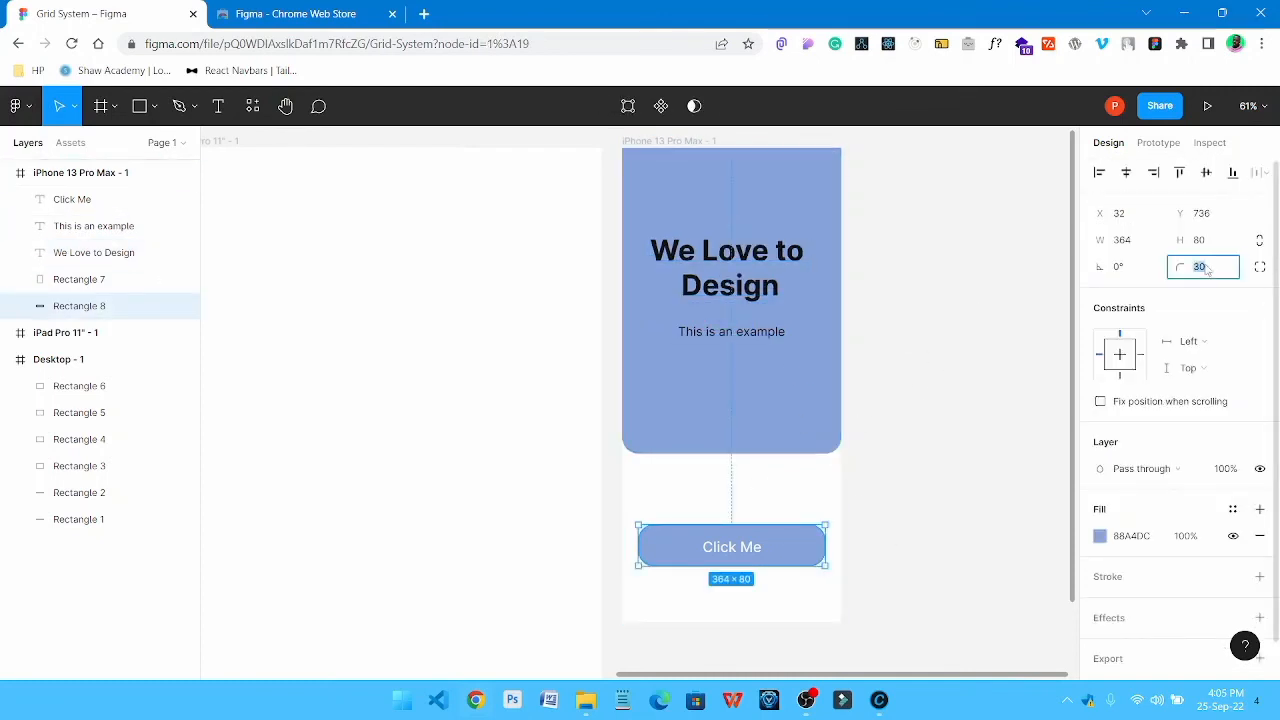
type("50")
key("Return")
left_click(914, 437)
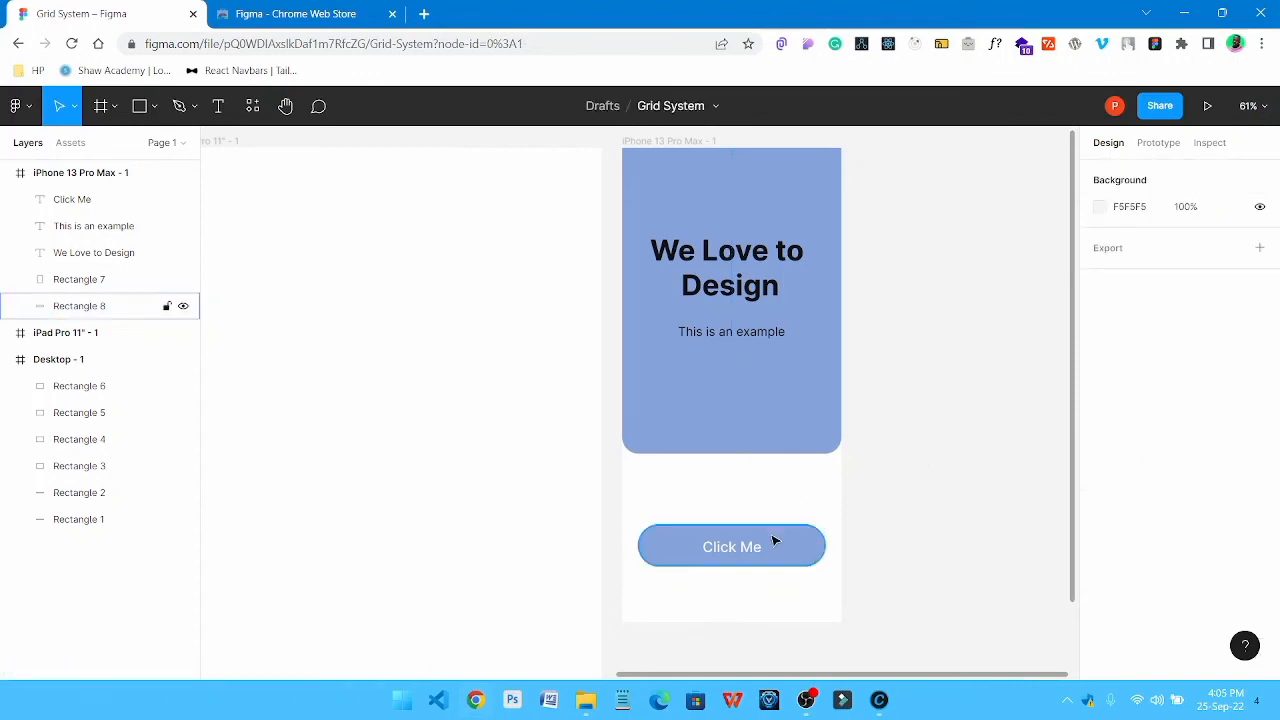
Realign the enlarged "Click Me" text to the vertical centre of its rounded rectangle
left_click(731, 556)
left_click(817, 553, "shift")
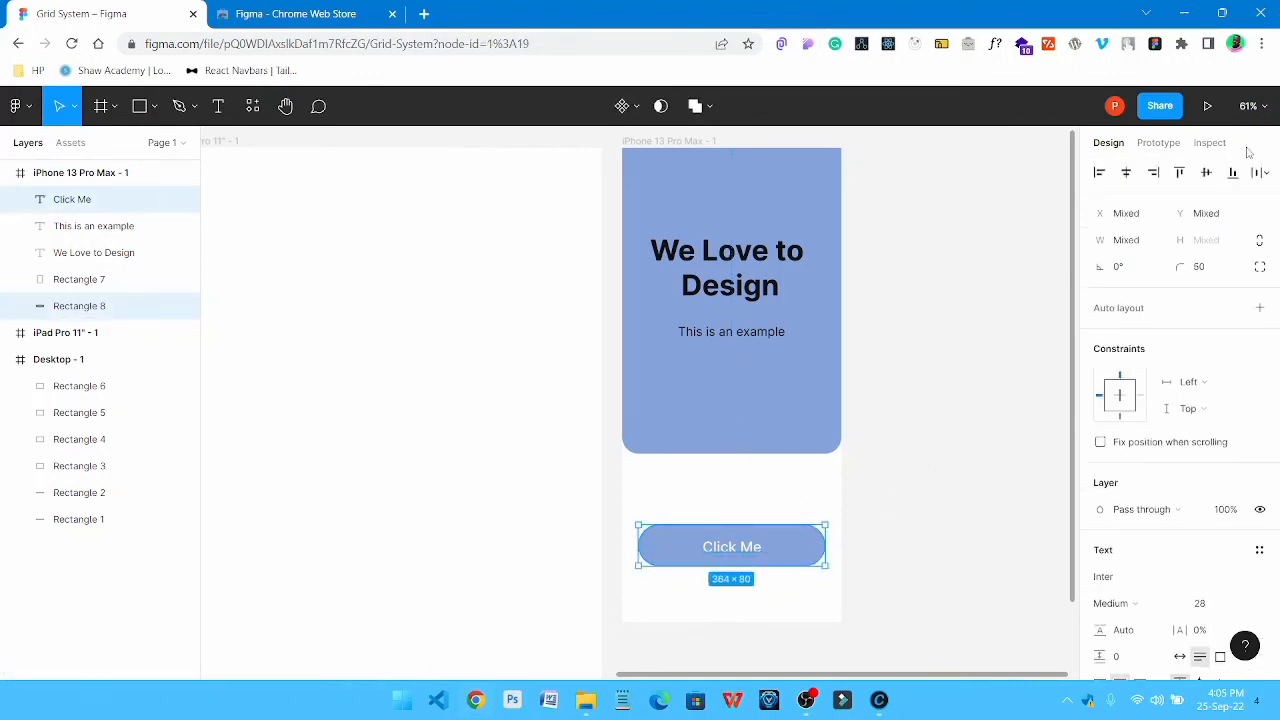
left_click(926, 322)
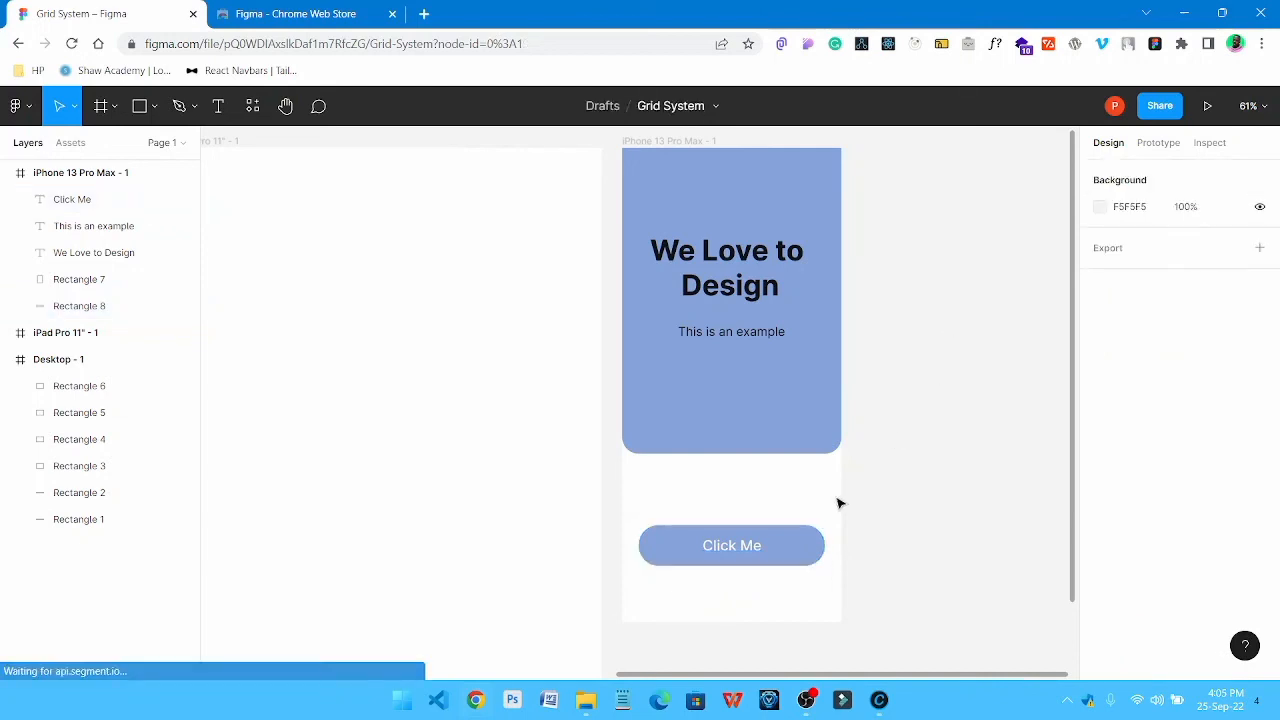
Group the "Click Me" text with its rounded blue rectangle
scroll(797, 526, "down", 2)
scroll(796, 526, "down", 2, "ctrl")
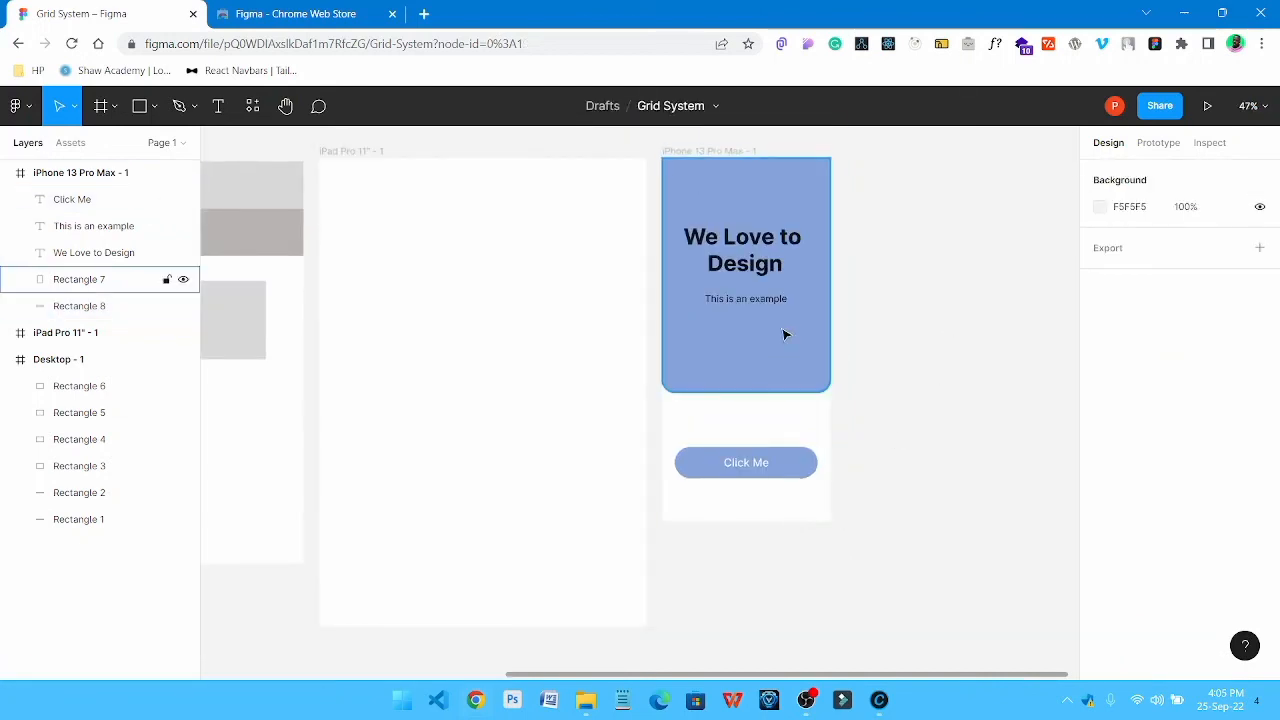
key("space")
mouse_move(782, 328)
left_mouse_down()
mouse_move(805, 373)
mouse_move(812, 335)
mouse_move(789, 338)
left_mouse_up()
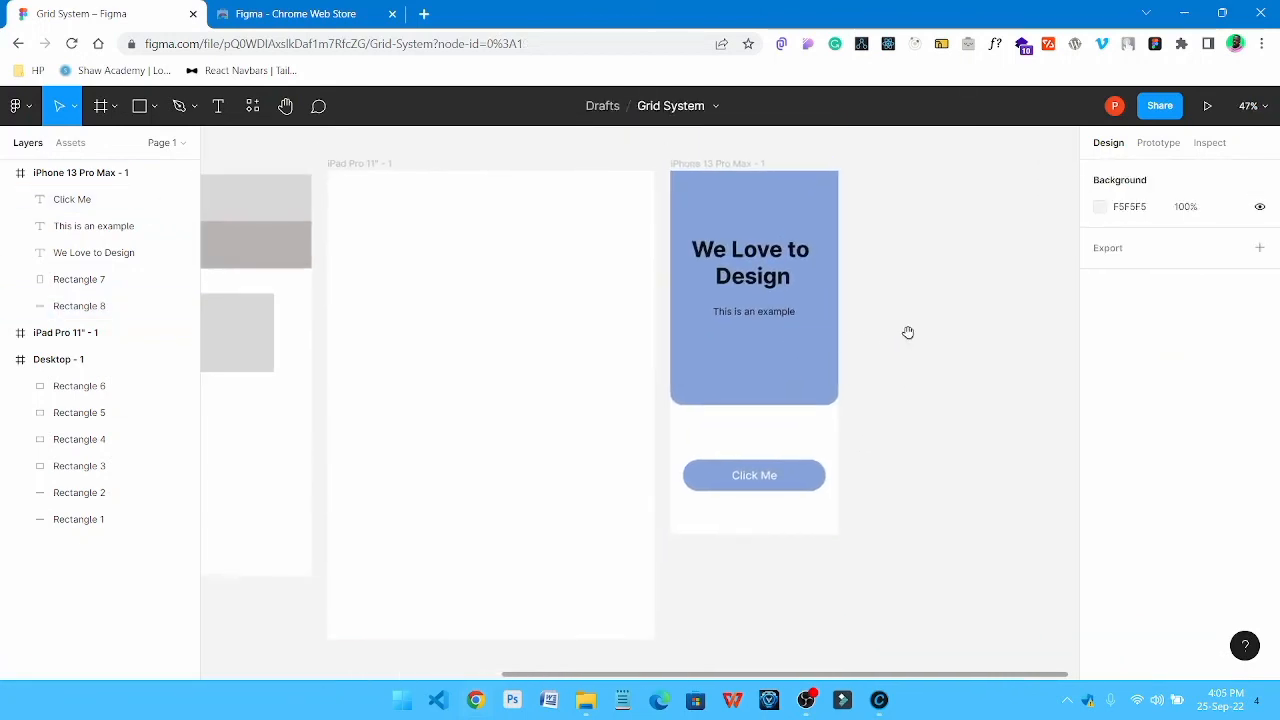
left_click(731, 470)
left_click(822, 480, "shift")
key("ctrl+g")
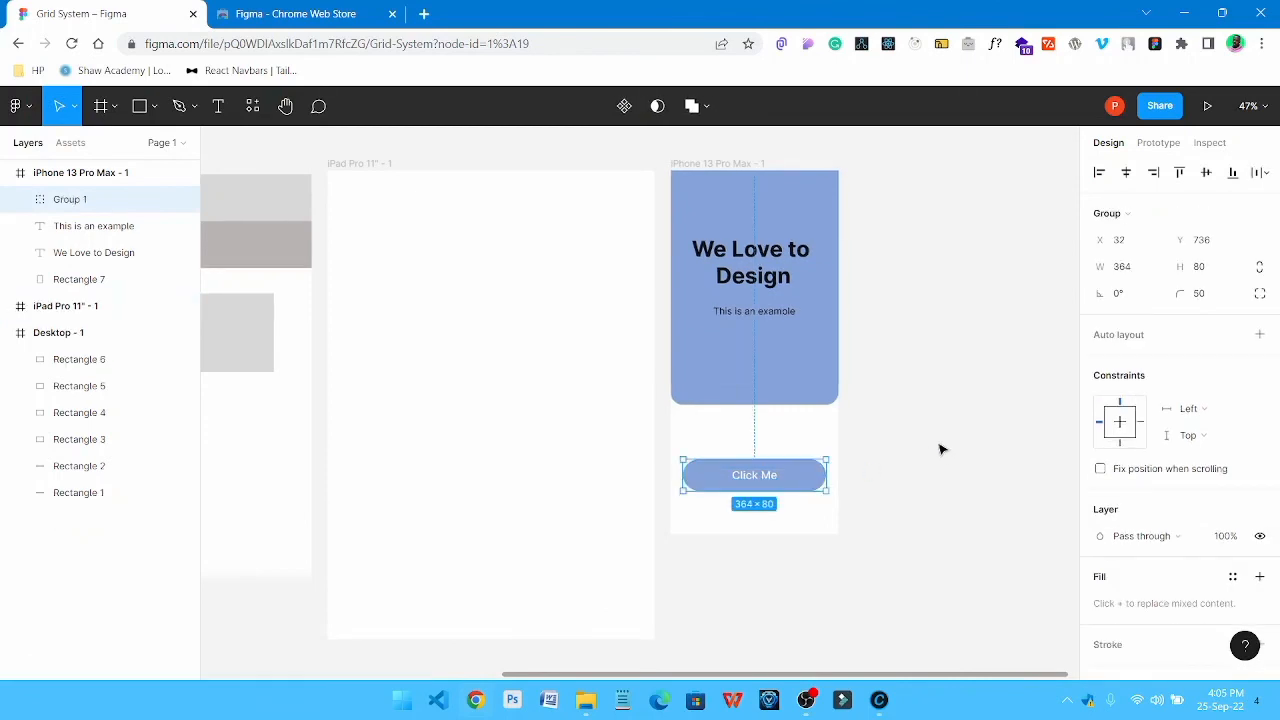
Show the layout grids and move the "Click Me" button group up along the row grid to Y 672
key("ctrl+shift+4")
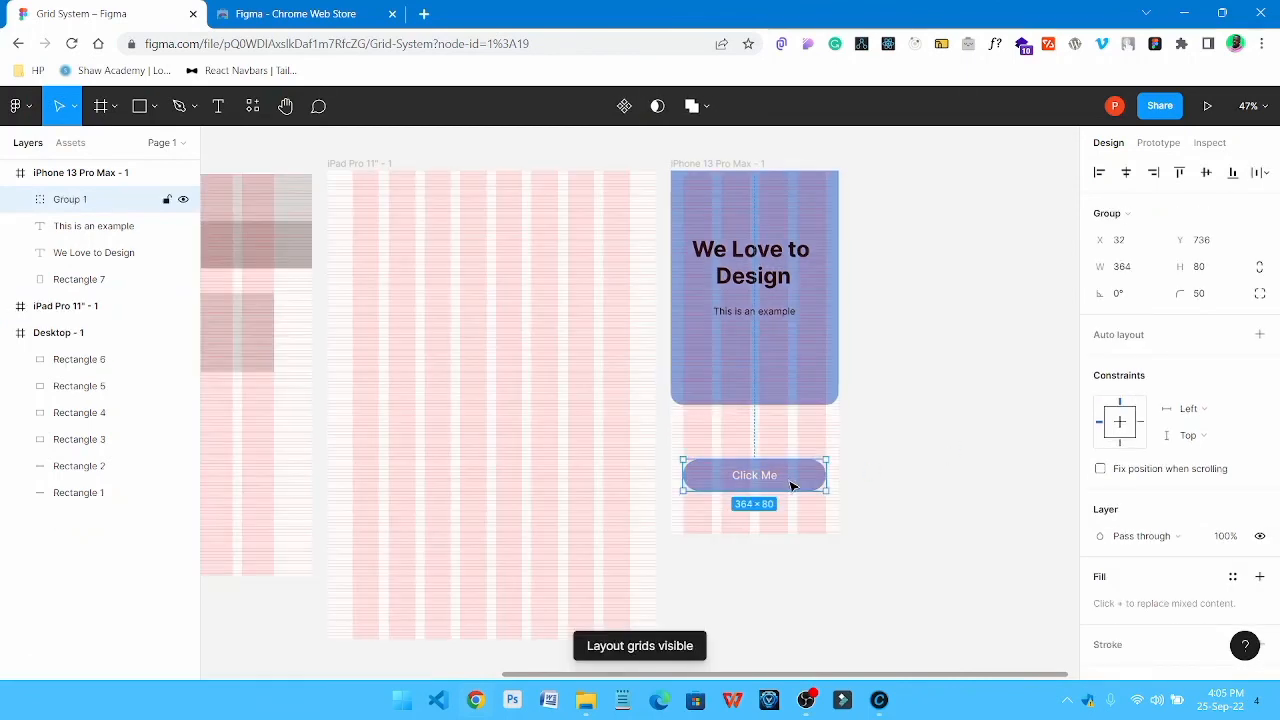
scroll(790, 486, "up", 5)
scroll(790, 486, "down", 2)
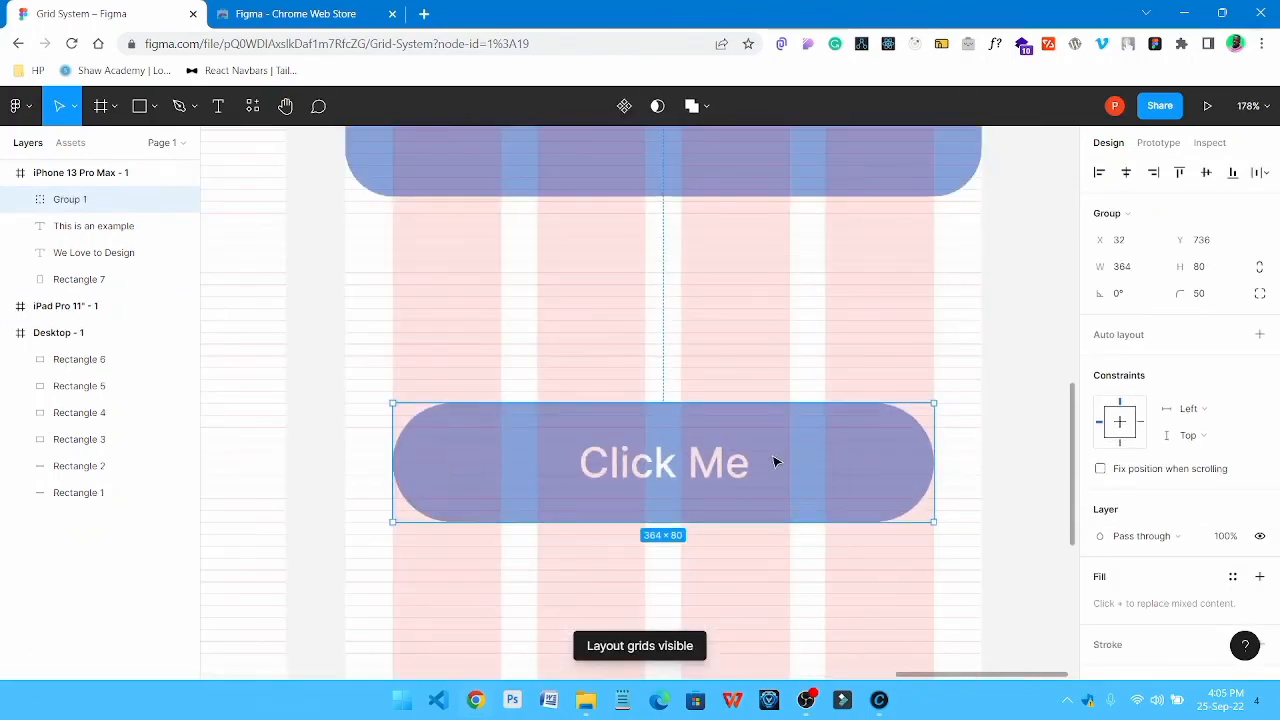
left_click_drag(774, 463, 773, 365)
scroll(773, 365, "down", 10)
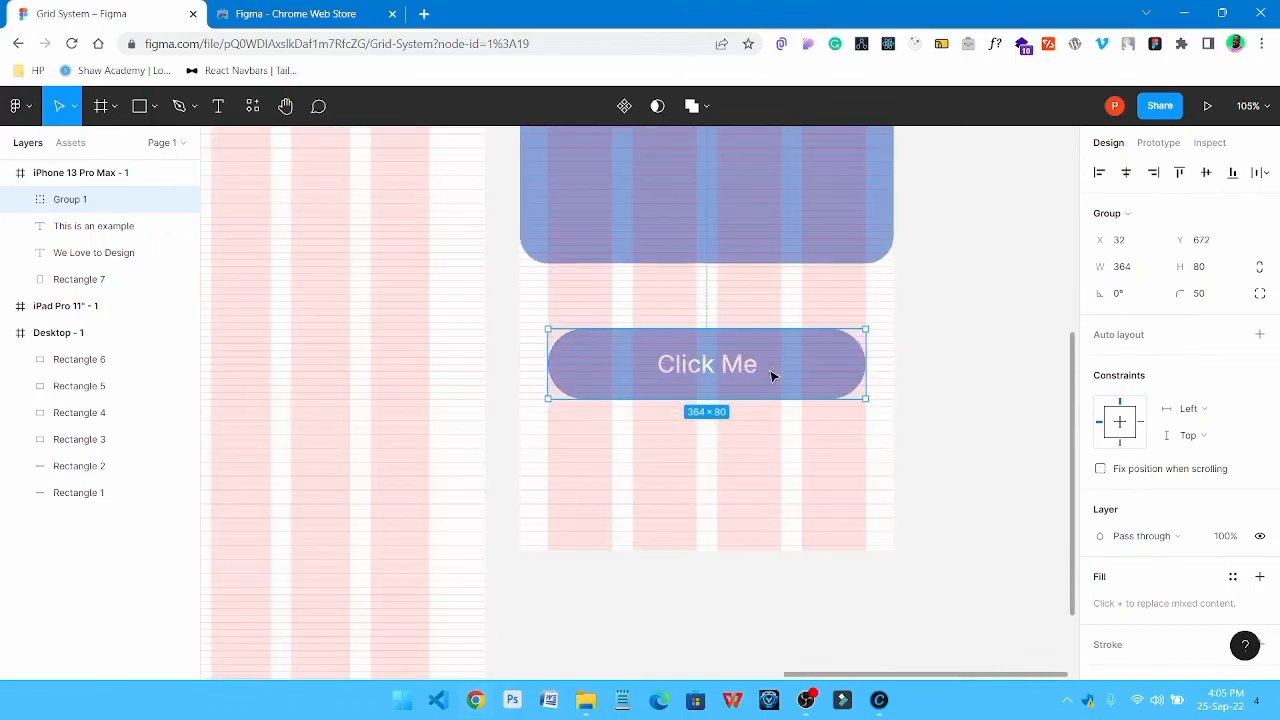
Move the "Click Me" button group down to just above the phone frame's lower edge, keeping it across the four columns
left_click_drag(774, 374, 763, 451)
scroll(776, 428, "up", 10)
left_click(888, 382)
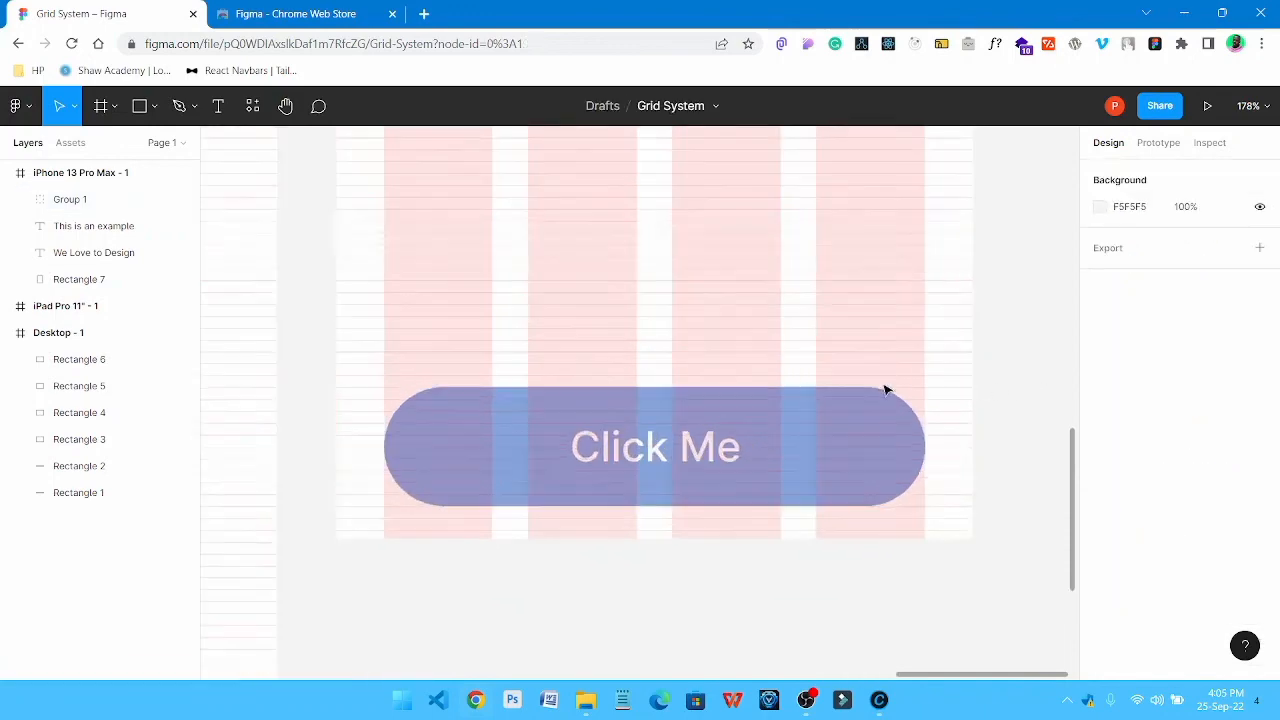
Hide the layout grids on the desktop, tablet and phone frames
scroll(874, 394, "down", 10)
scroll(836, 300, "down", 3)
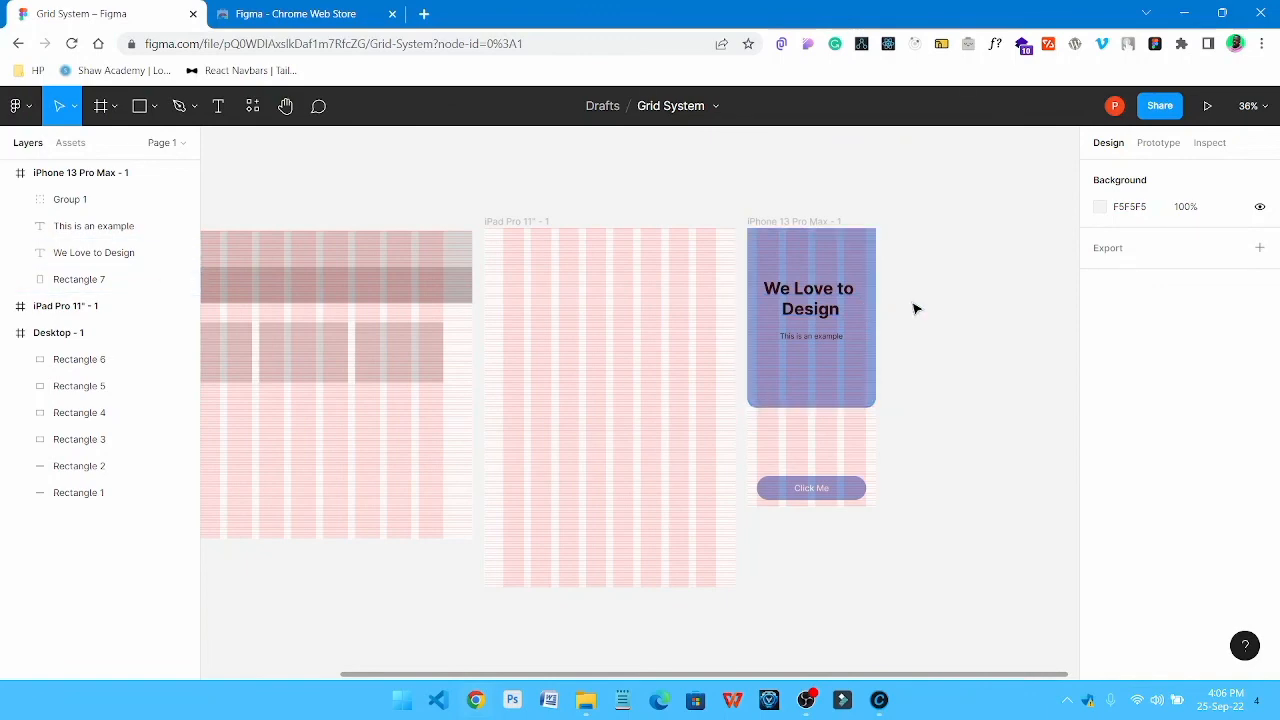
key("ctrl+shift+4")
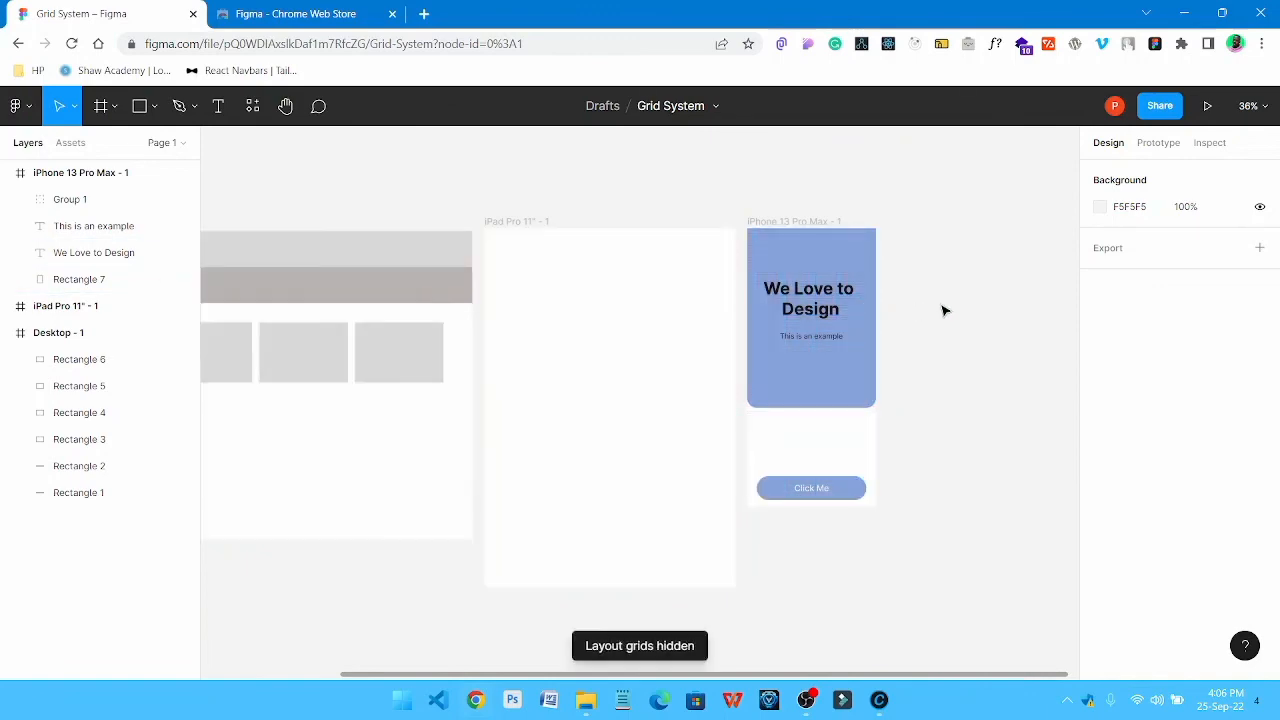
Lower the fill opacity of the "This is an example" text in the phone frame slightly below 100%
left_click(816, 337)
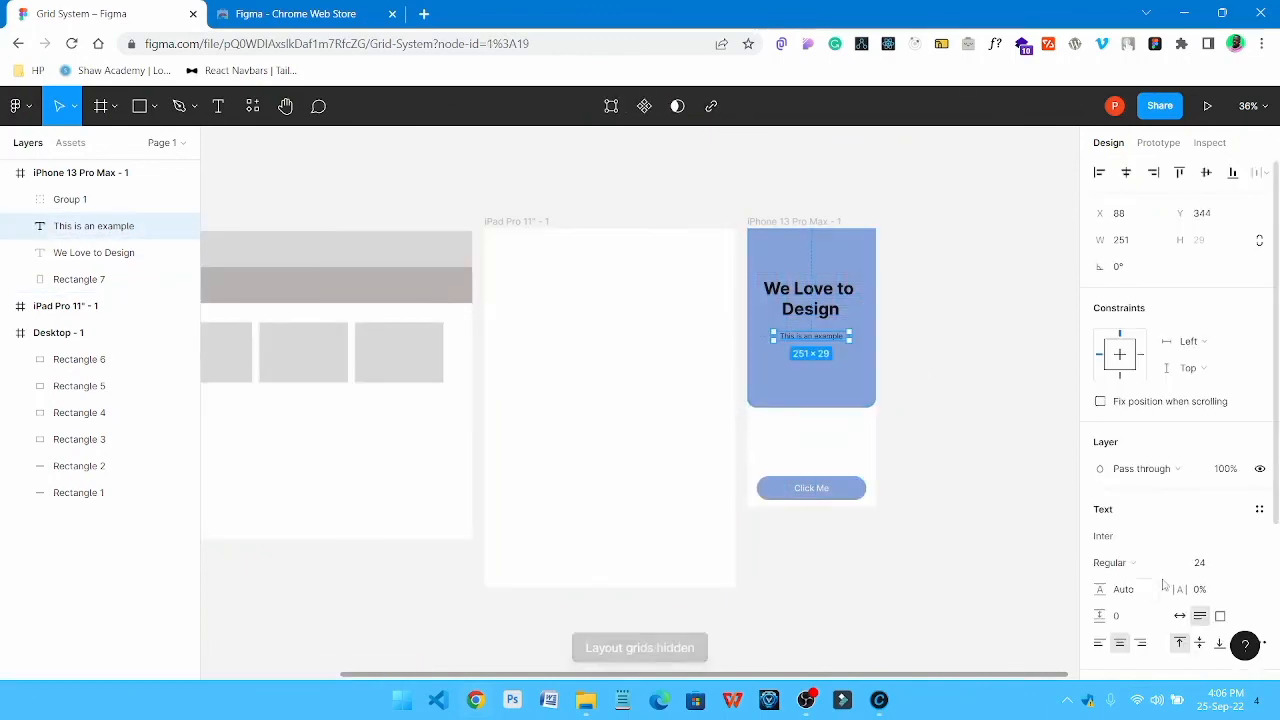
scroll(1163, 585, "down", 3)
left_click(1100, 495)
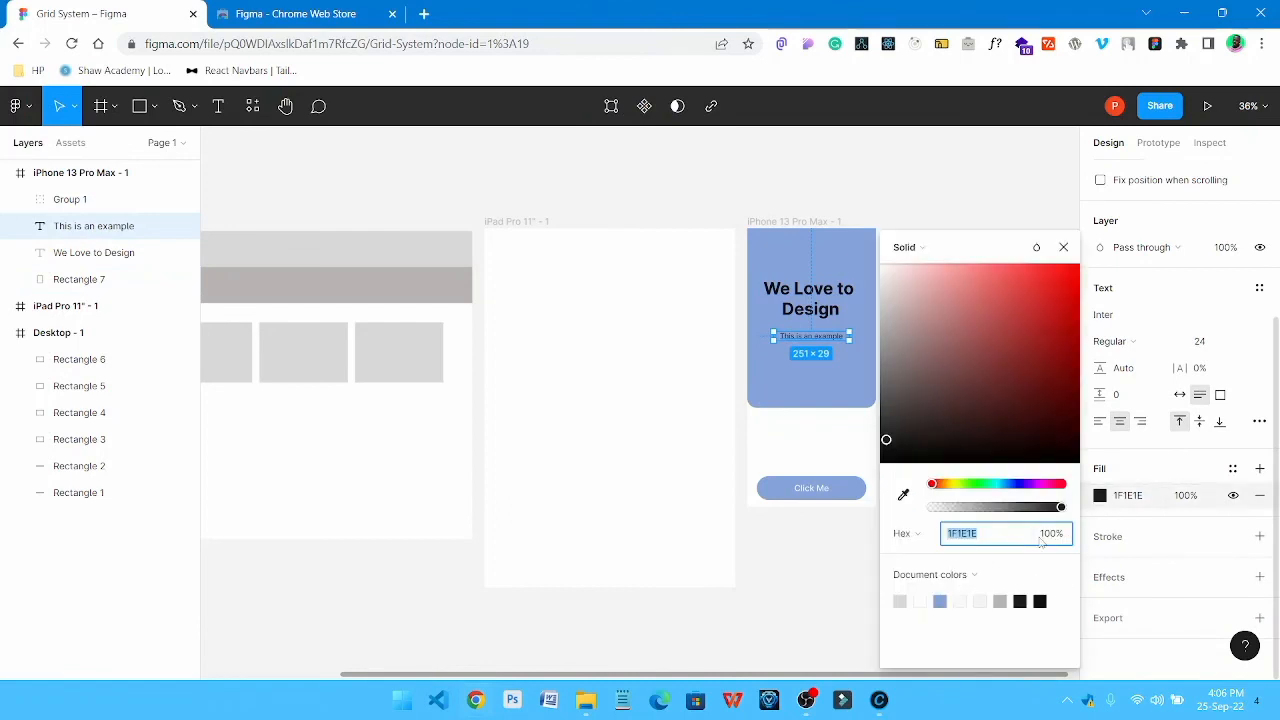
left_click_drag(1064, 509, 1043, 515)
left_click(998, 222)
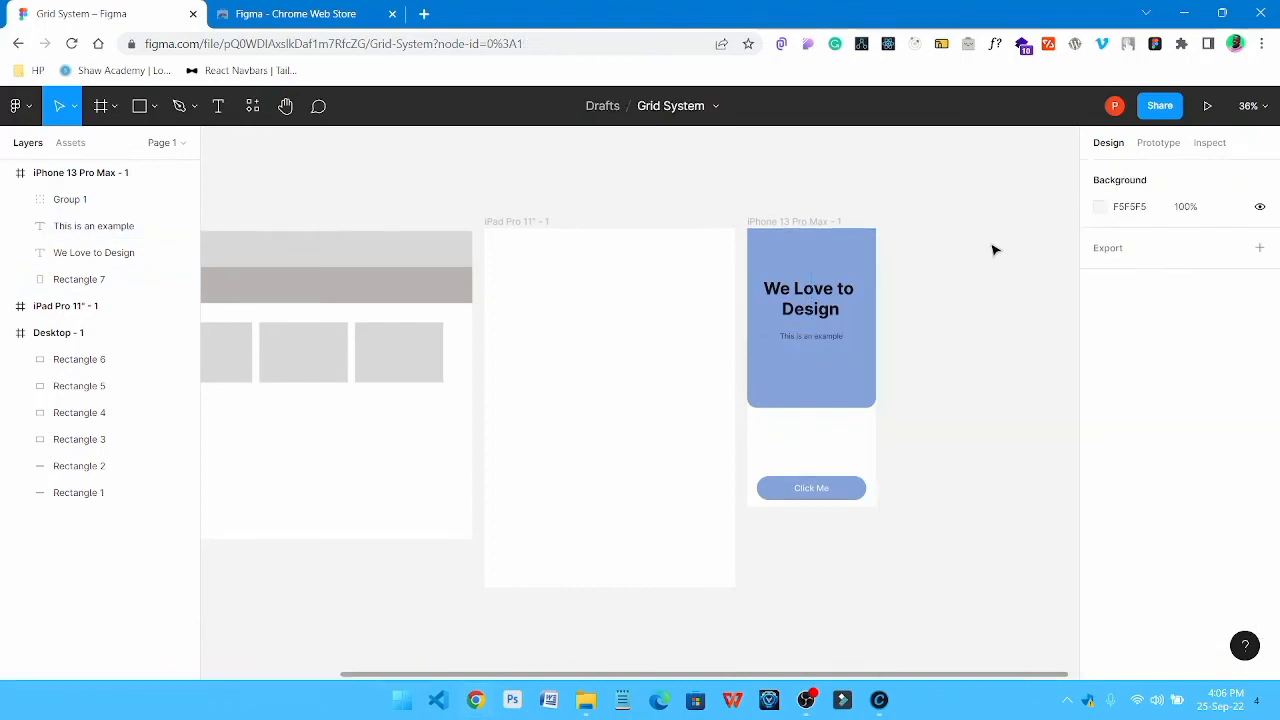
Fit the desktop, tablet and phone frames in the view together to review the layouts without grids
left_click(800, 306)
left_click(980, 297)
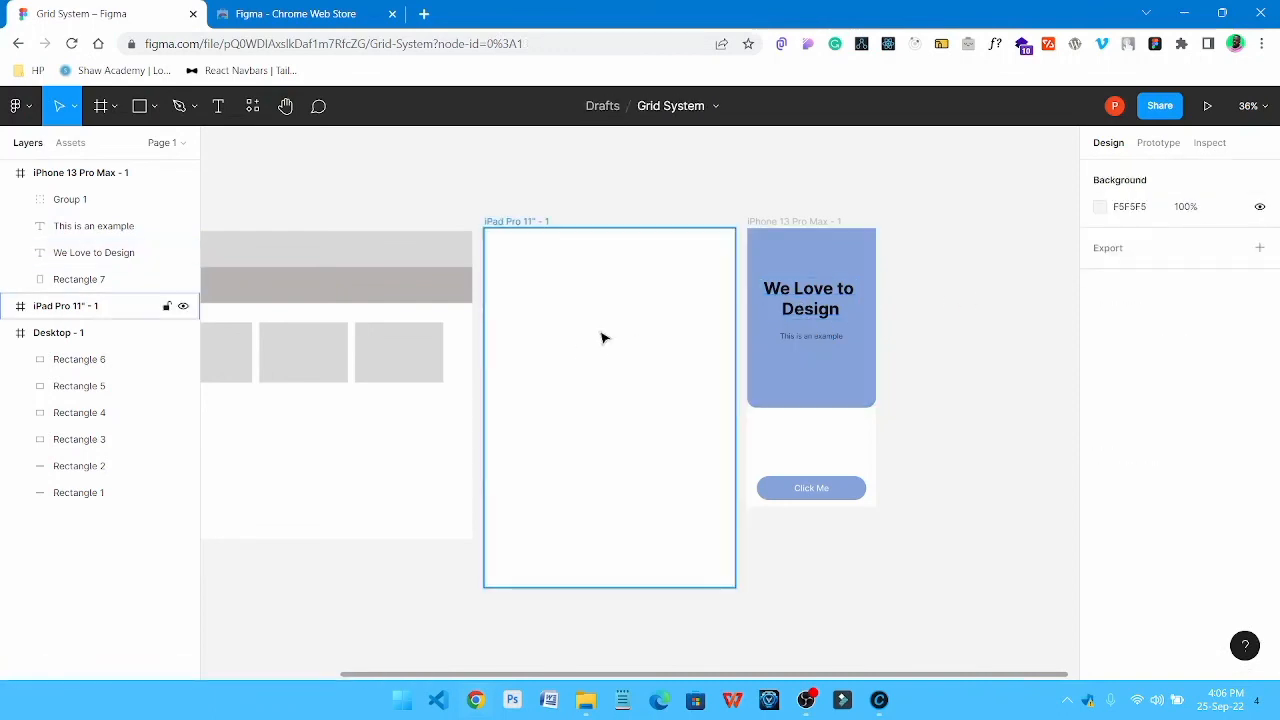
left_click_drag(605, 316, 771, 306)
left_click(778, 314)
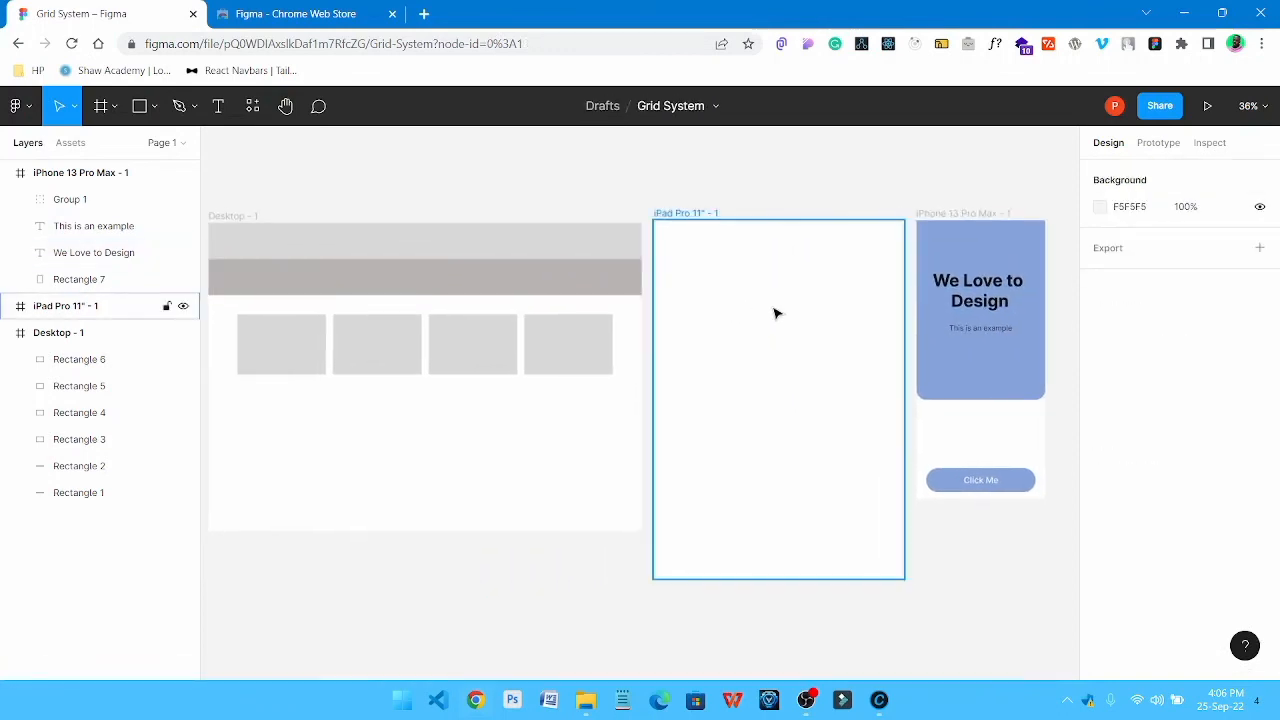
key("shift+1")
left_click(768, 198)
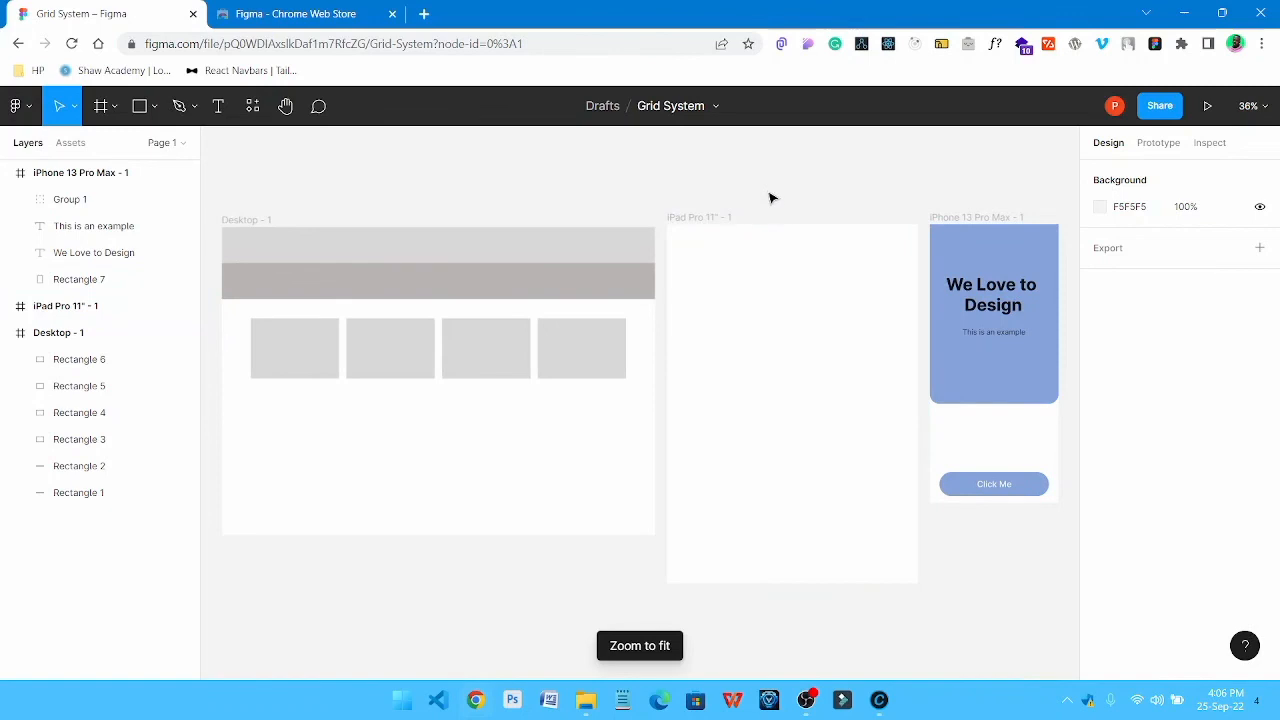